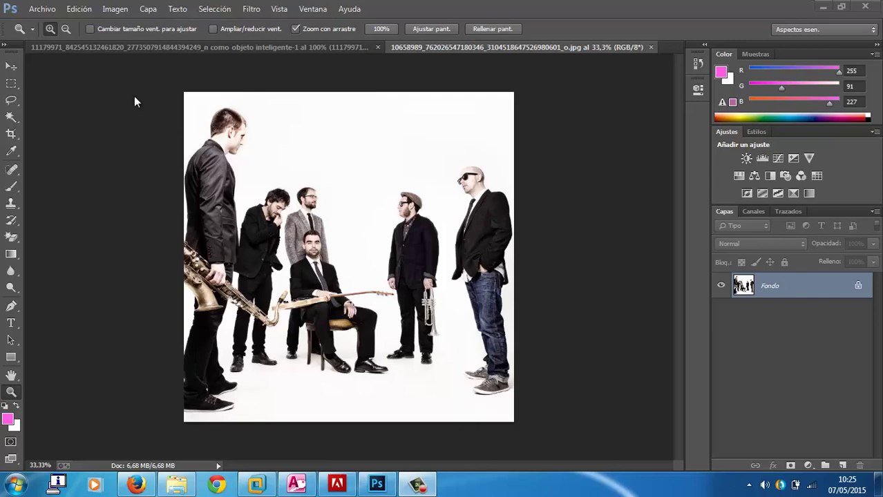
# Create a new blank Papel internacional (A4) document, then return to the band photo
pyautogui.click(41, 9)
pyautogui.click(47, 24)
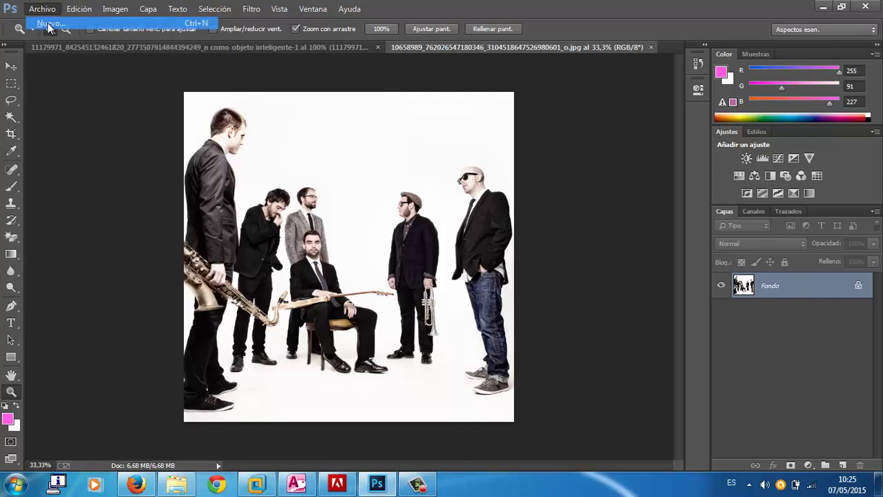
pyautogui.click(389, 131)
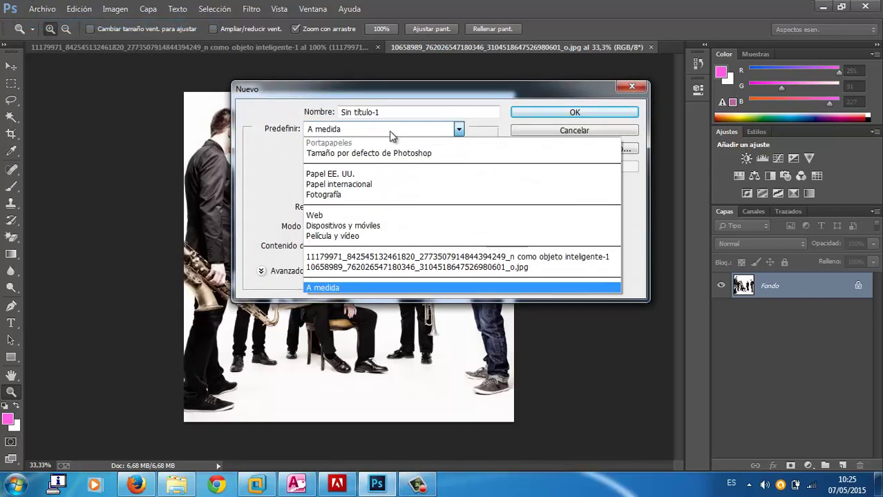
pyautogui.click(352, 184)
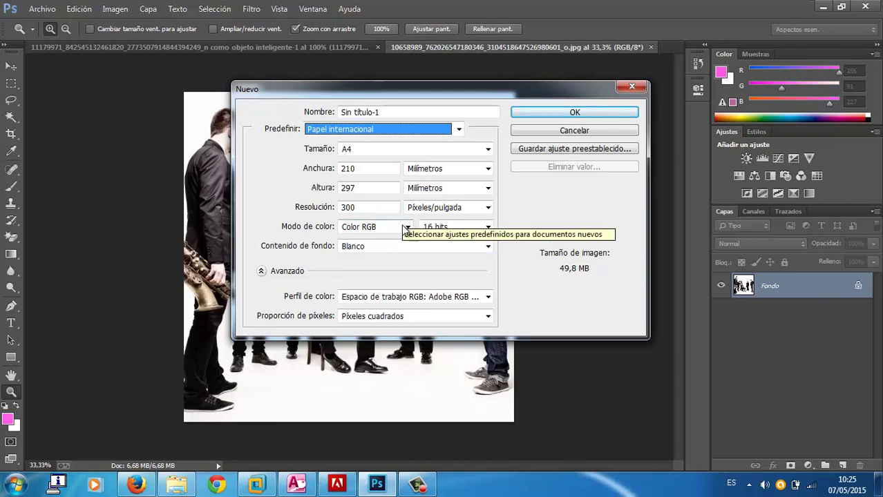
pyautogui.click(550, 114)
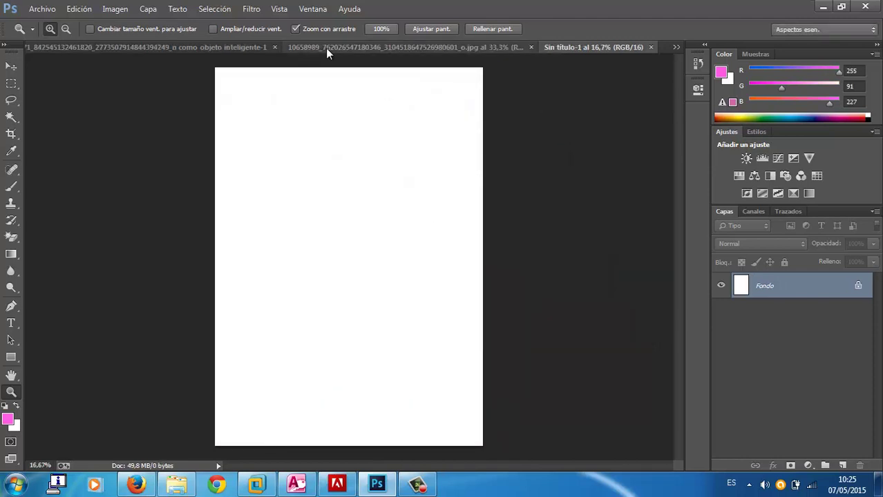
pyautogui.click(328, 48)
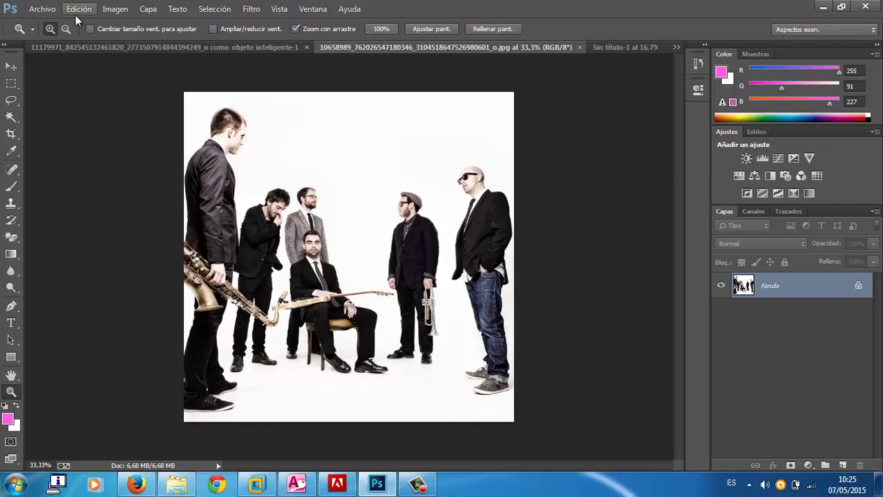
# Unlock Fondo as Capa 0, add an empty Capa 1 and move it beneath Capa 0
pyautogui.doubleClick(790, 287)
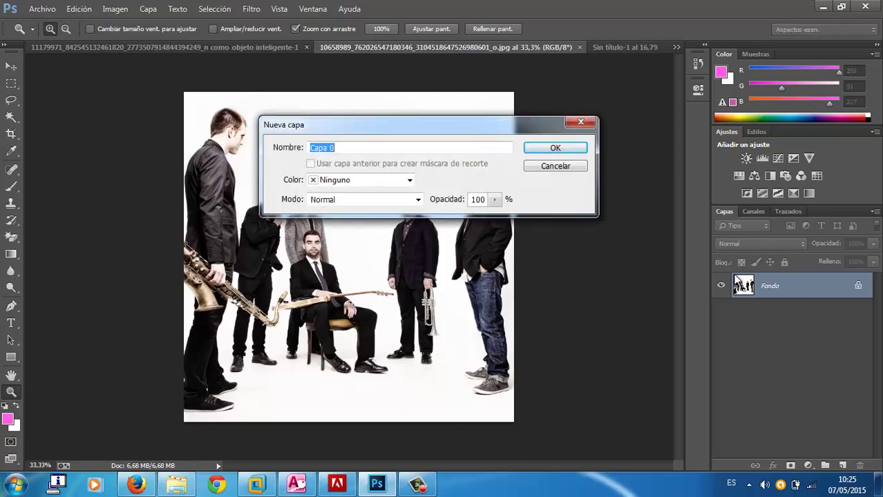
pyautogui.click(561, 149)
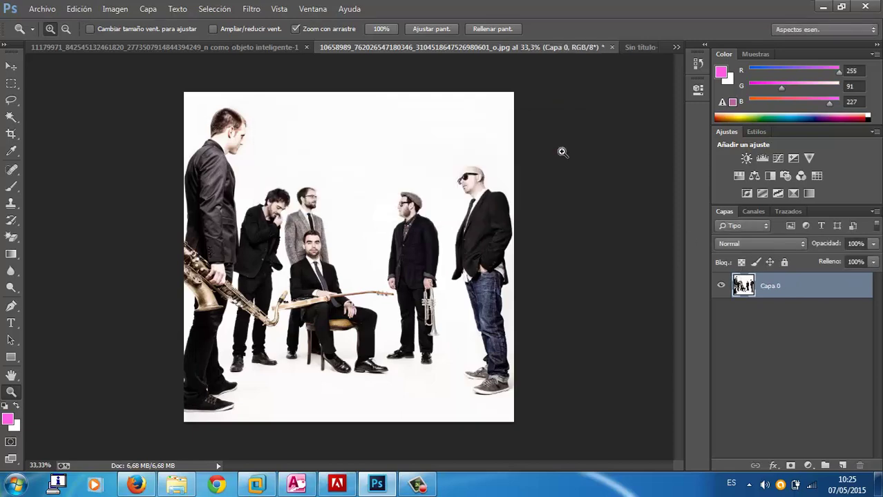
pyautogui.click(148, 9)
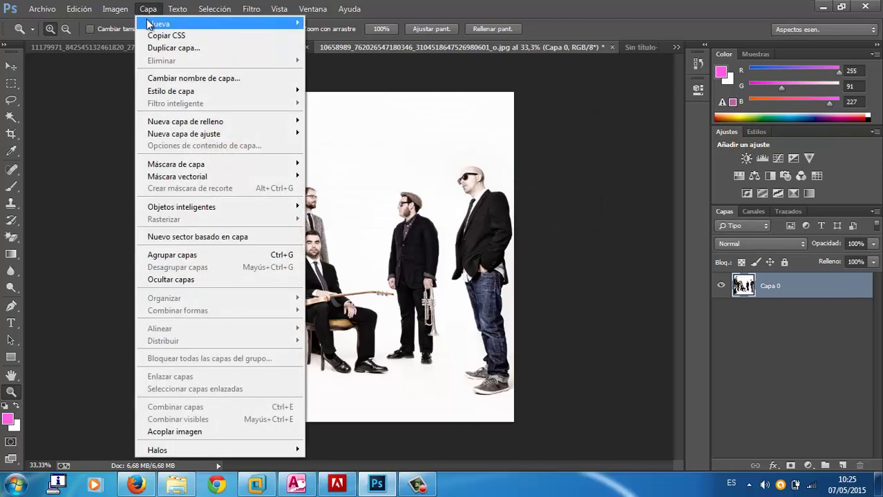
pyautogui.moveTo(158, 24)
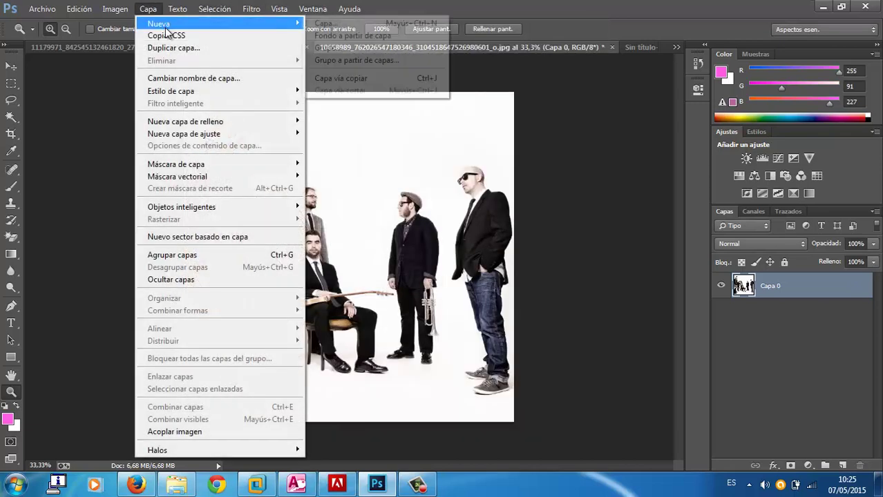
pyautogui.click(324, 25)
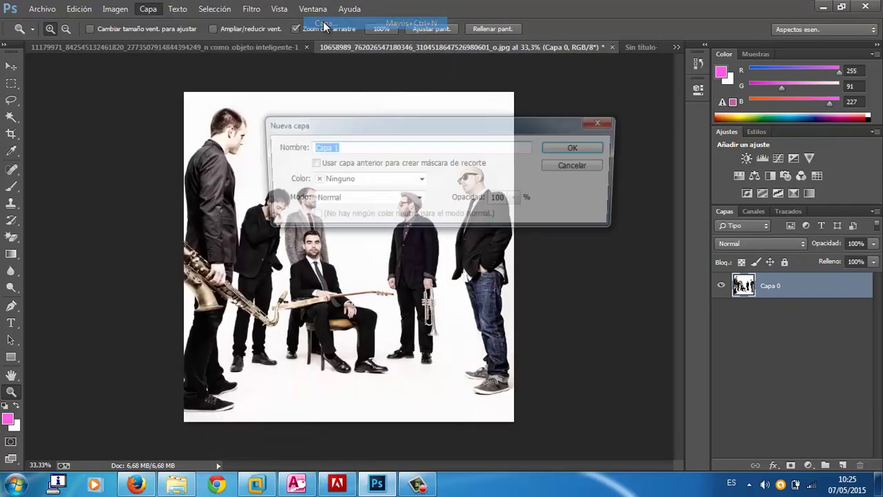
pyautogui.click(573, 150)
pyautogui.moveTo(769, 291); pyautogui.dragTo(764, 333)
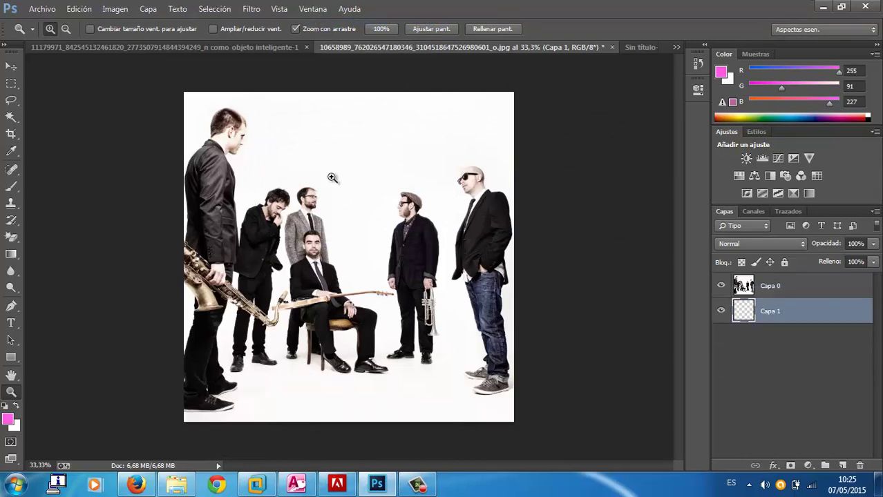
# Fill Capa 1 with the custom colour ff0000 via Edición > Rellenar
pyautogui.click(67, 9)
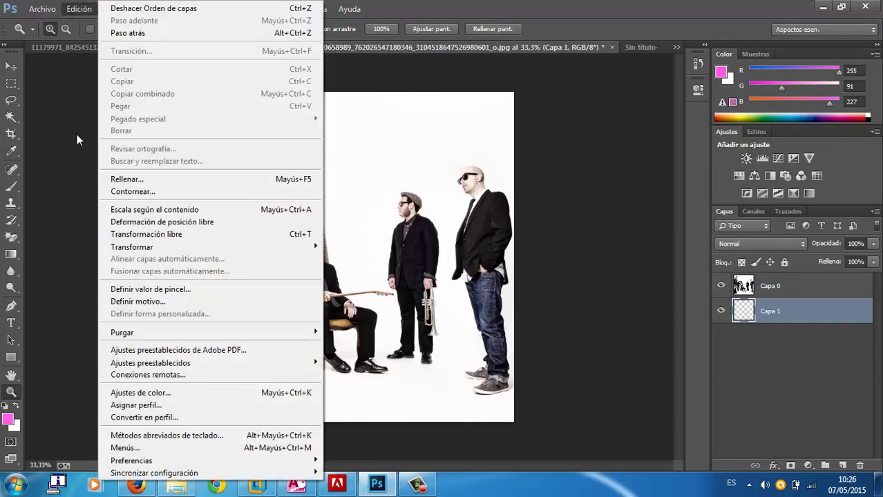
pyautogui.click(129, 179)
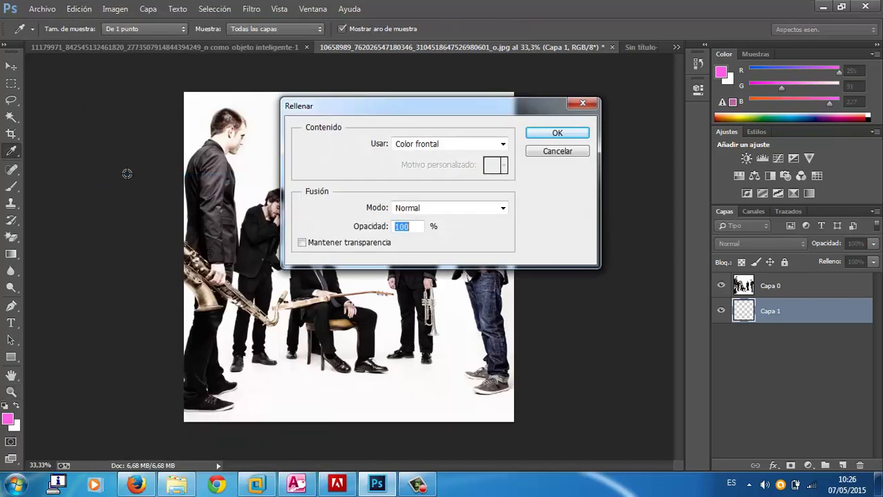
pyautogui.click(502, 146)
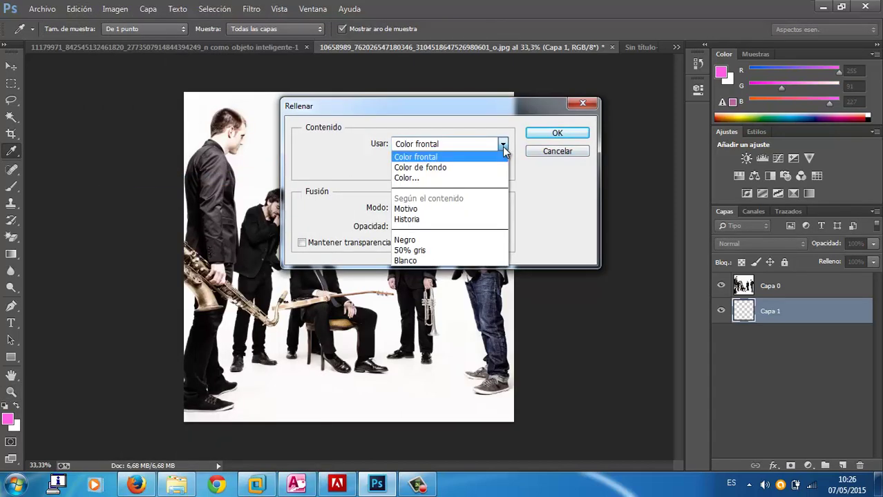
pyautogui.click(483, 178)
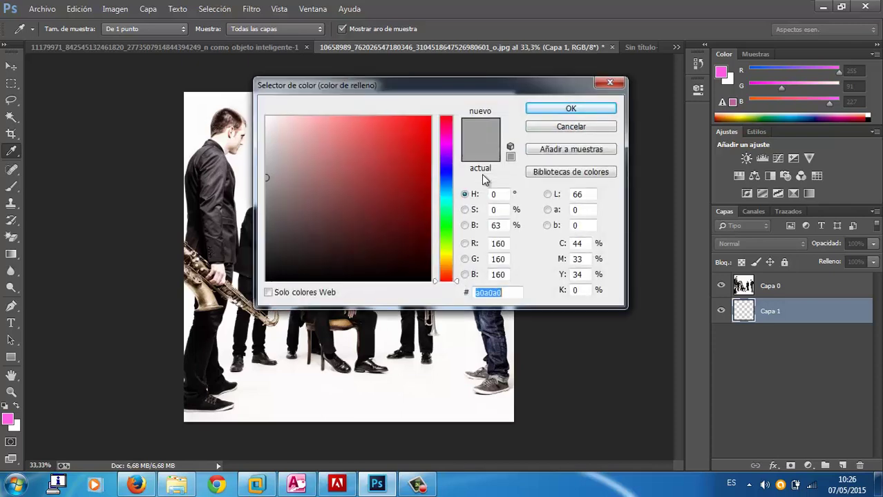
pyautogui.moveTo(408, 157); pyautogui.dragTo(478, 55)
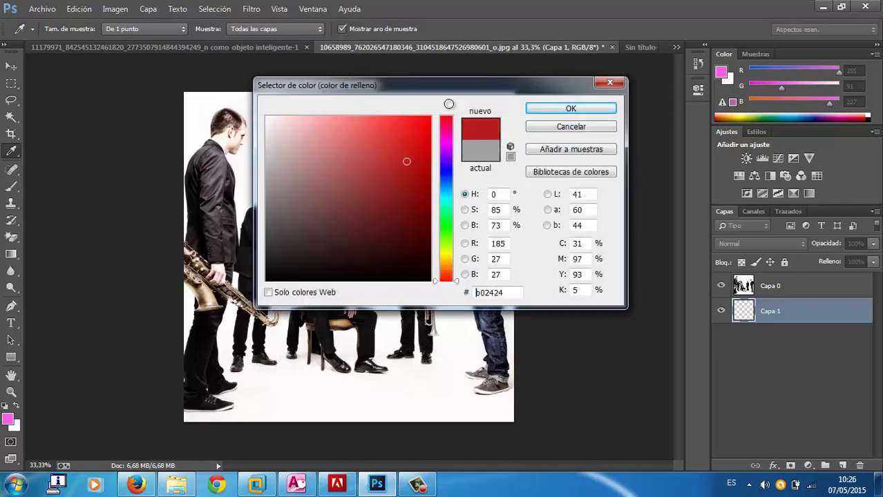
pyautogui.click(553, 110)
pyautogui.click(534, 136)
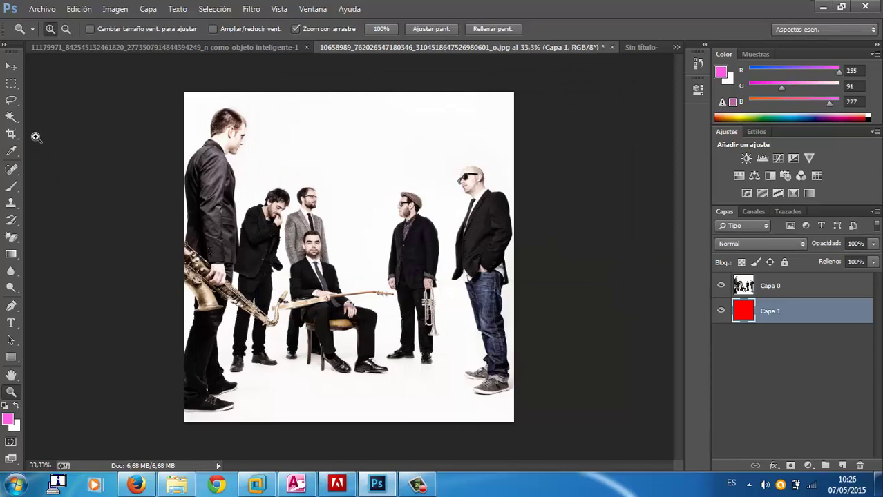
# Save the layered photo as CHICOSARRANCADOS.psd in Photoshop format
pyautogui.click(41, 9)
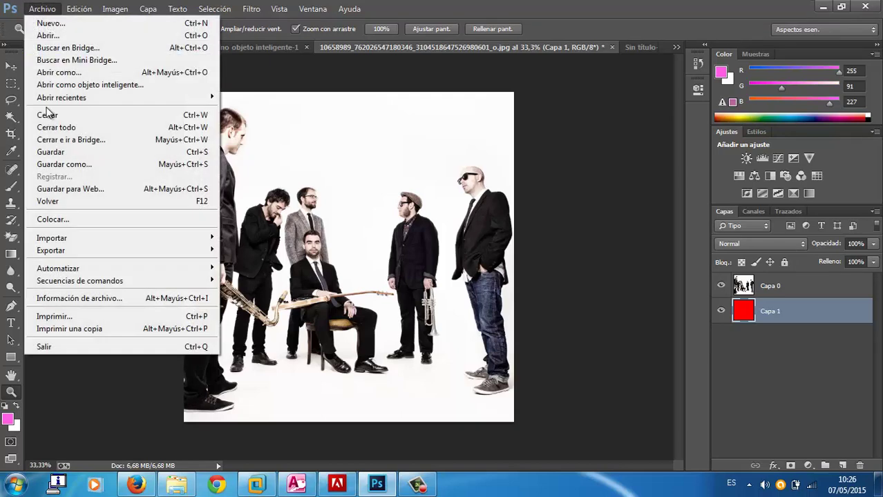
pyautogui.click(48, 152)
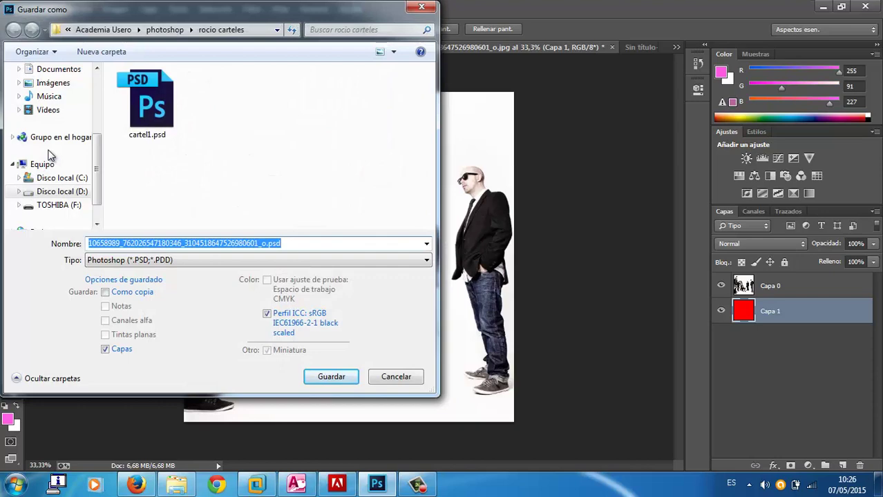
pyautogui.write('CHICOSARRANCADOS')
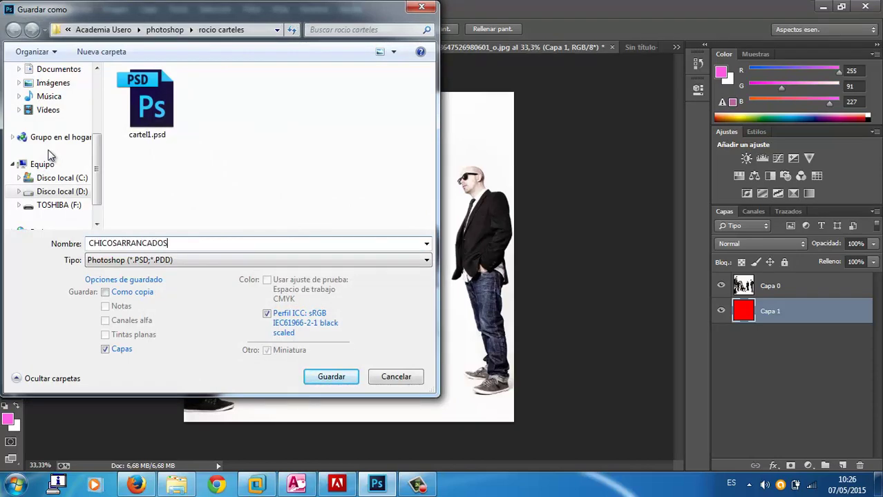
pyautogui.press('Return')
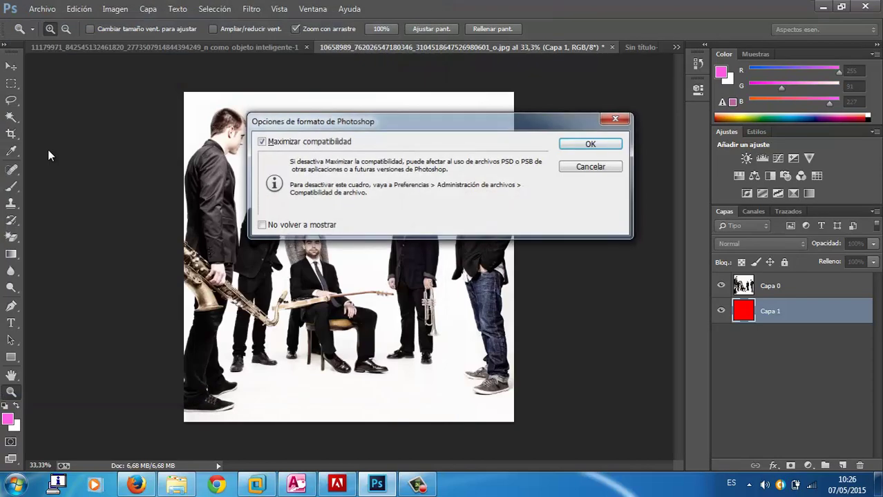
pyautogui.click(567, 143)
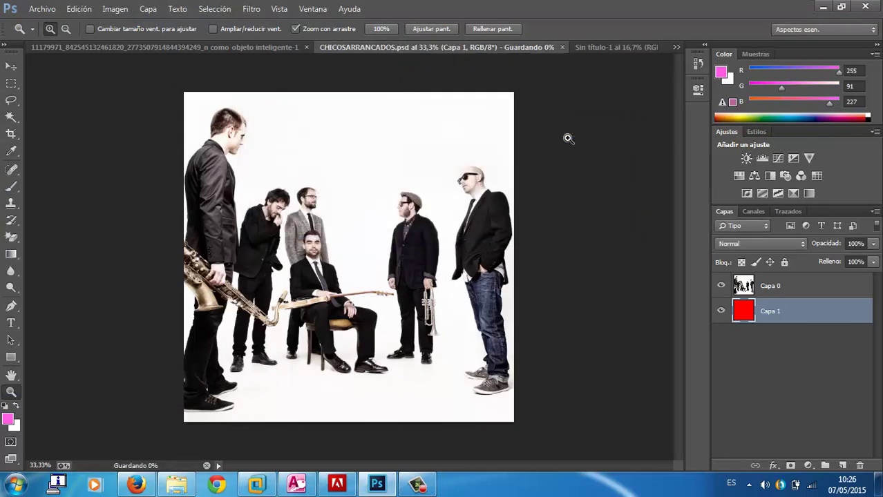
# Magic Wand-select the white background around the musicians on Capa 0
pyautogui.click(11, 116)
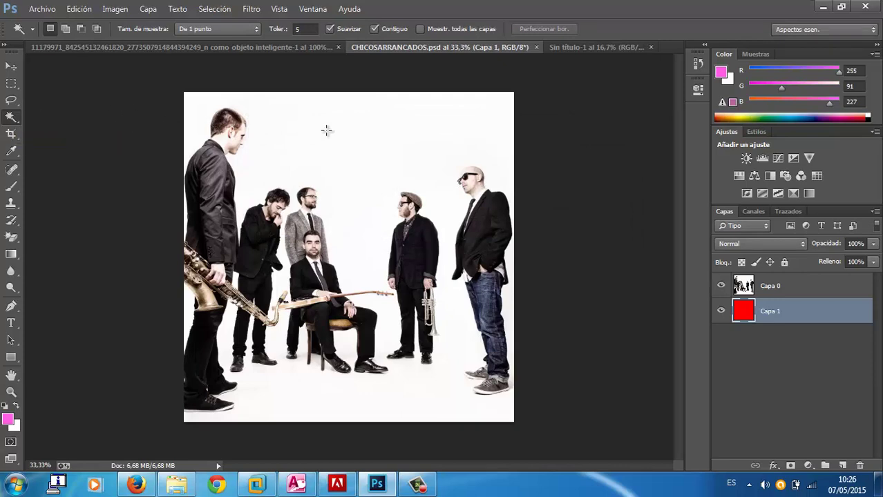
pyautogui.click(327, 130)
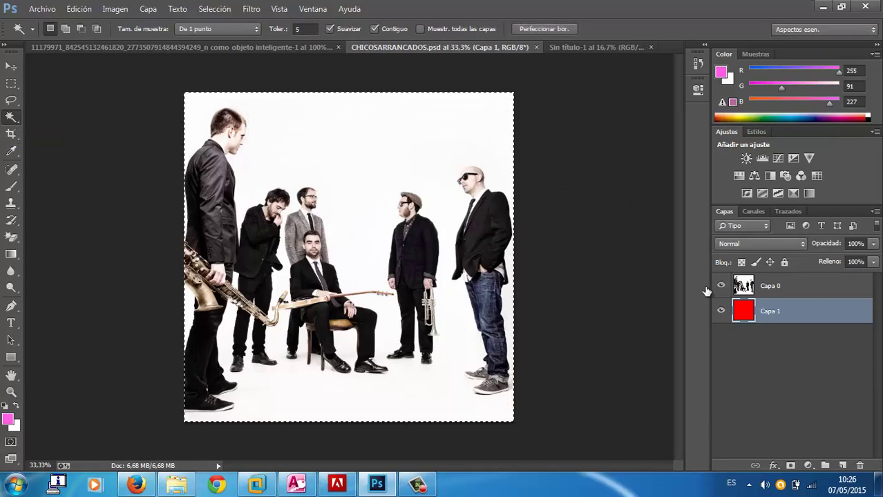
pyautogui.click(758, 285)
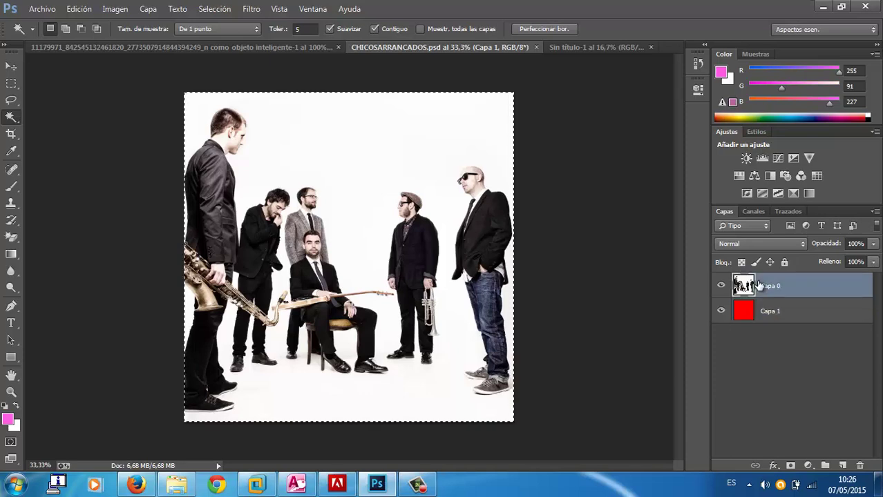
pyautogui.click(397, 137)
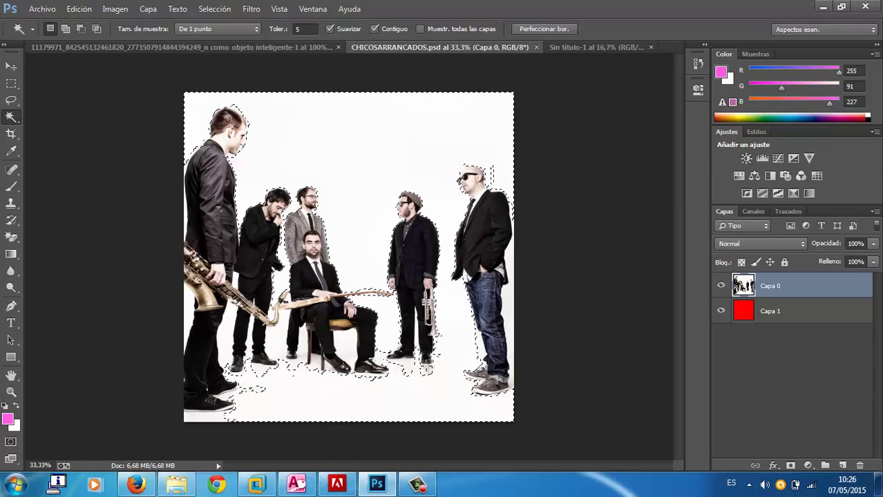
# Reselect the white background trying tolerances 20, 10 and finally 8
pyautogui.doubleClick(298, 28)
pyautogui.write('20')
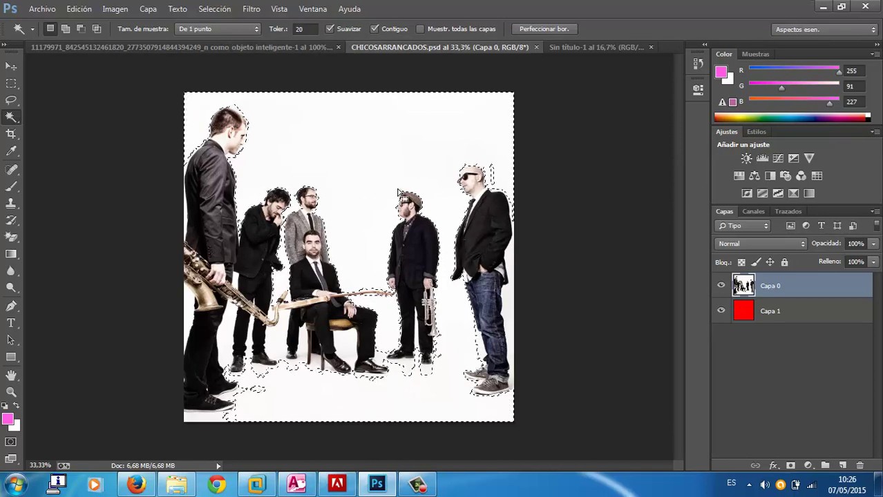
pyautogui.click(370, 127)
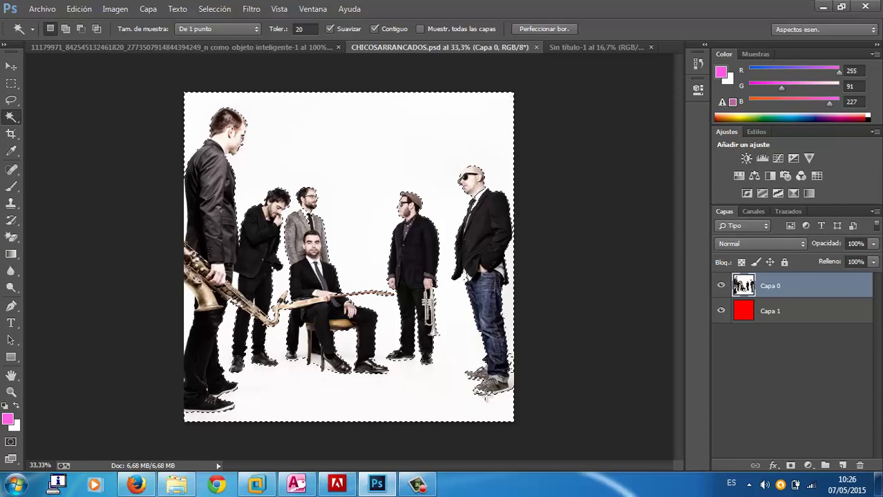
pyautogui.press('Return')
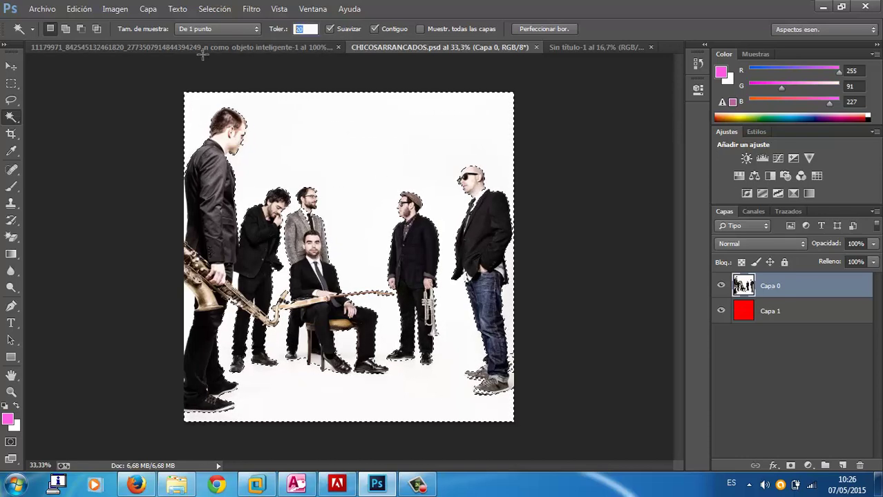
pyautogui.write('10')
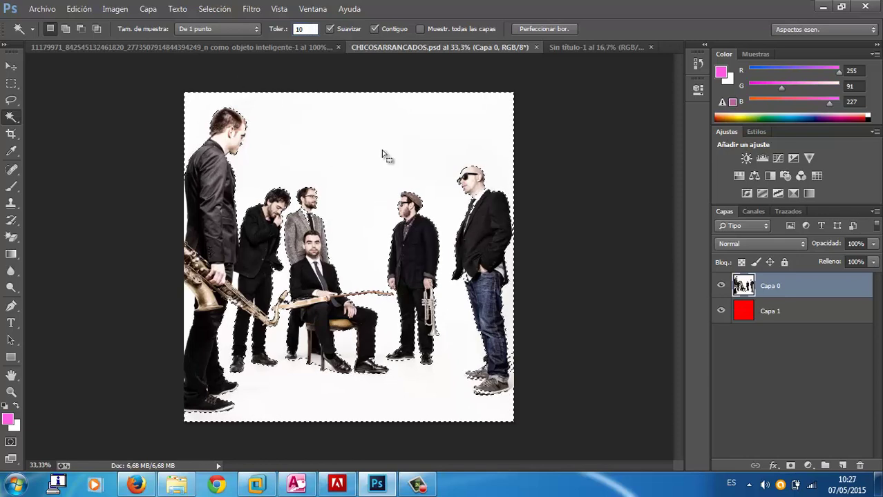
pyautogui.click(365, 147)
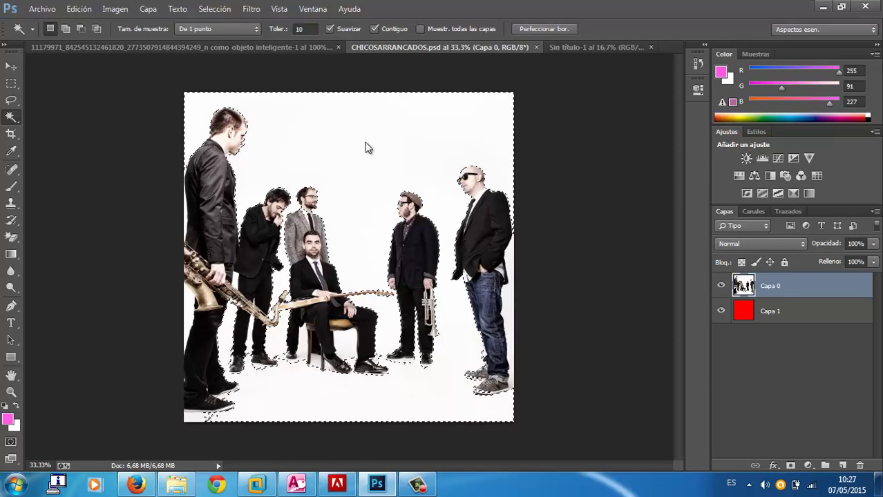
pyautogui.doubleClick(304, 27)
pyautogui.write('8')
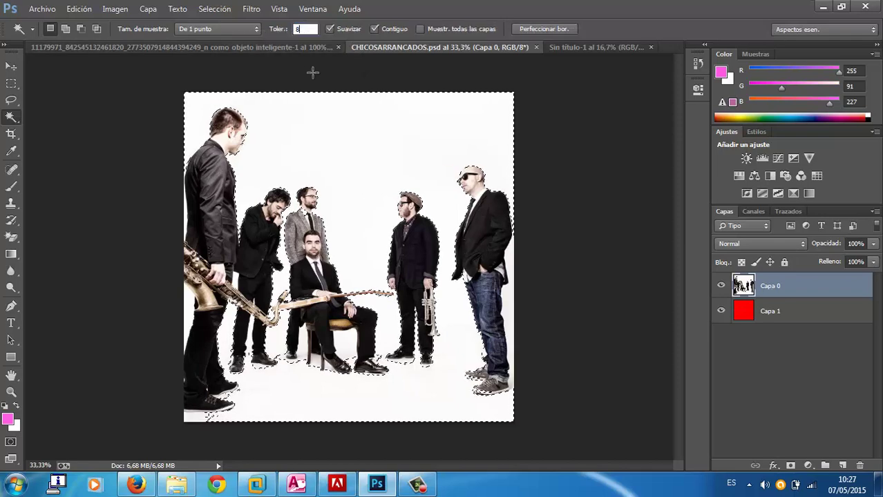
pyautogui.click(325, 123)
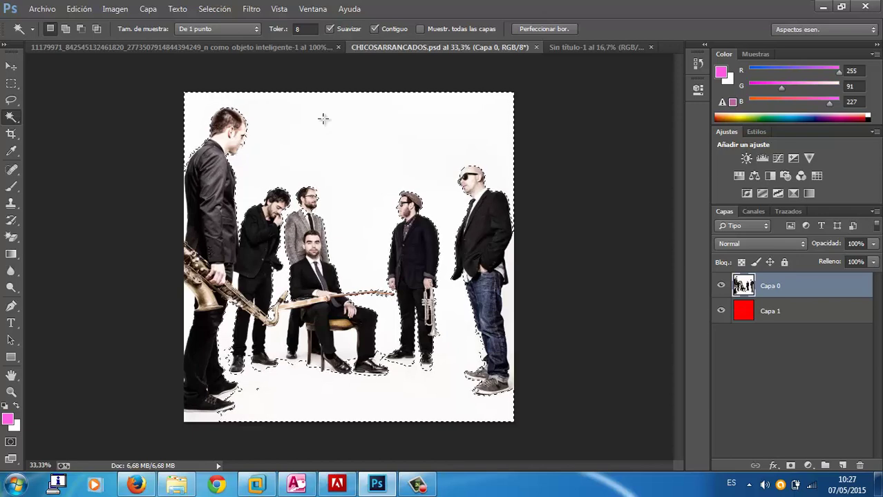
# Reselect the white background with Contiguo enabled and tolerance kept at 8
pyautogui.click(373, 31)
pyautogui.hotkey('ctrl', 'd')
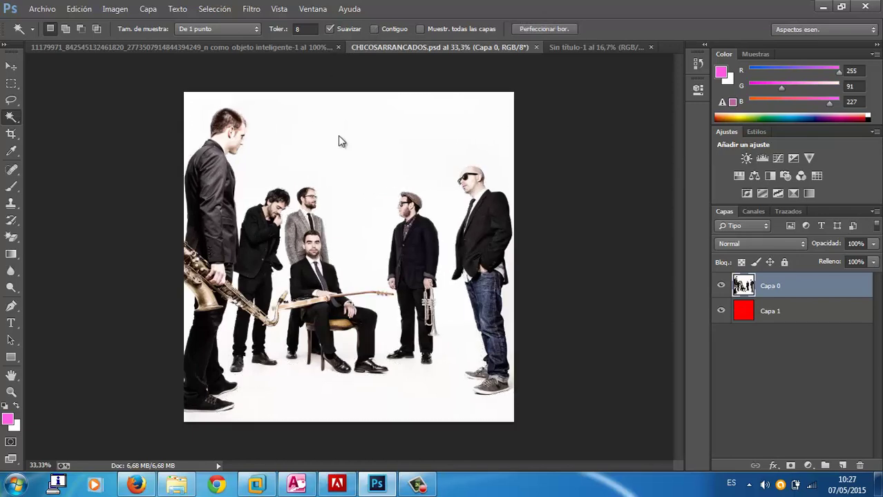
pyautogui.click(339, 141)
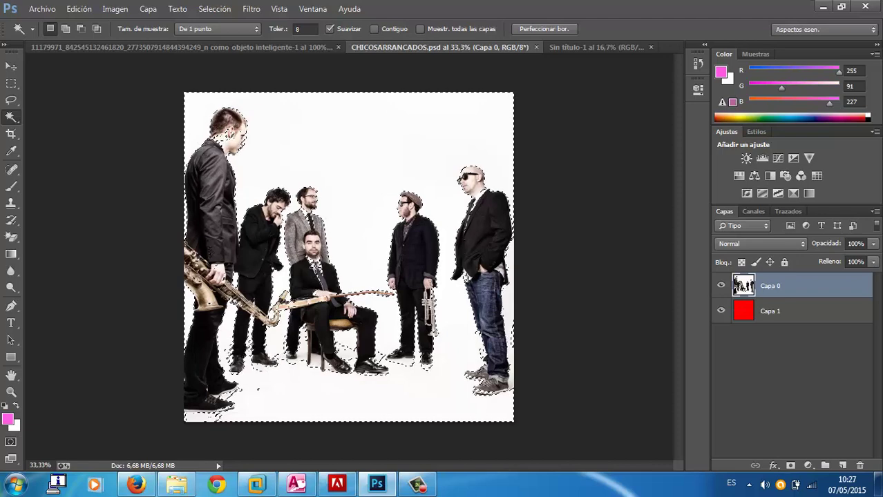
pyautogui.click(373, 29)
pyautogui.click(304, 29)
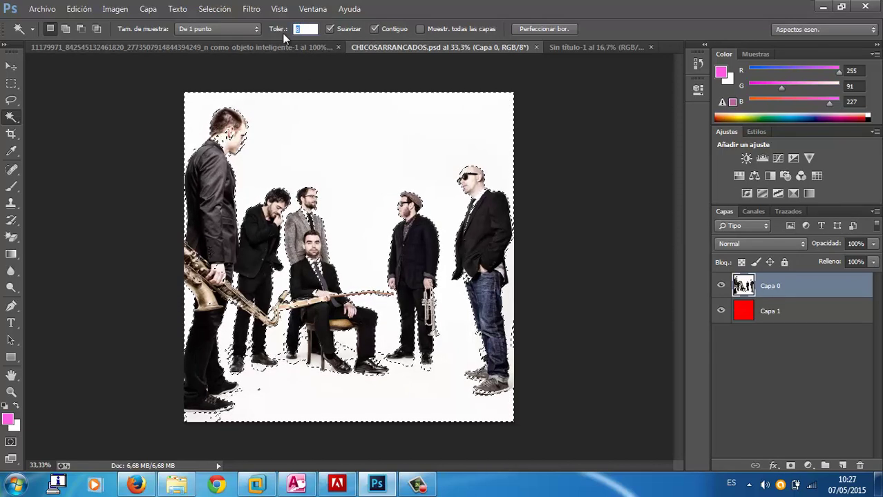
pyautogui.press('Return')
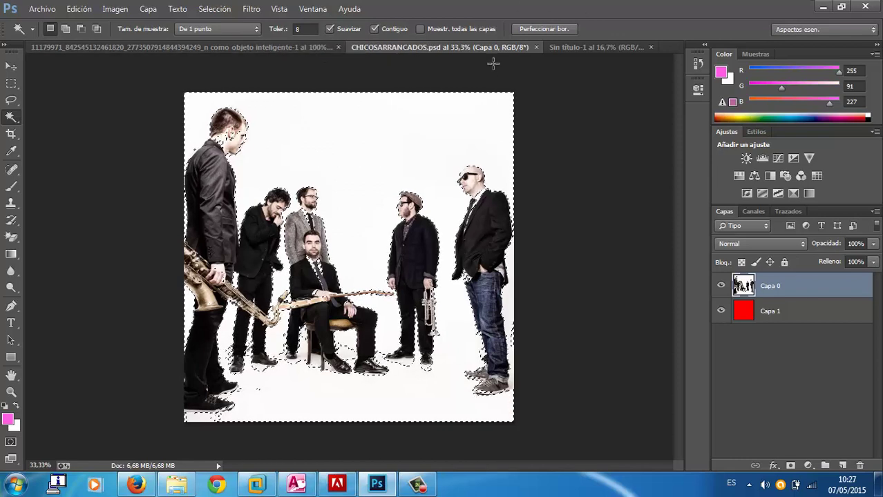
pyautogui.click(525, 28)
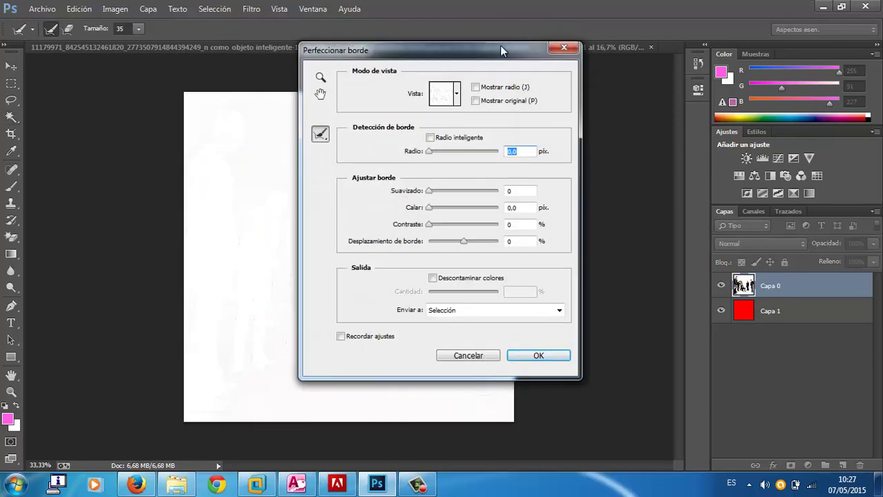
pyautogui.moveTo(501, 52); pyautogui.dragTo(500, 90)
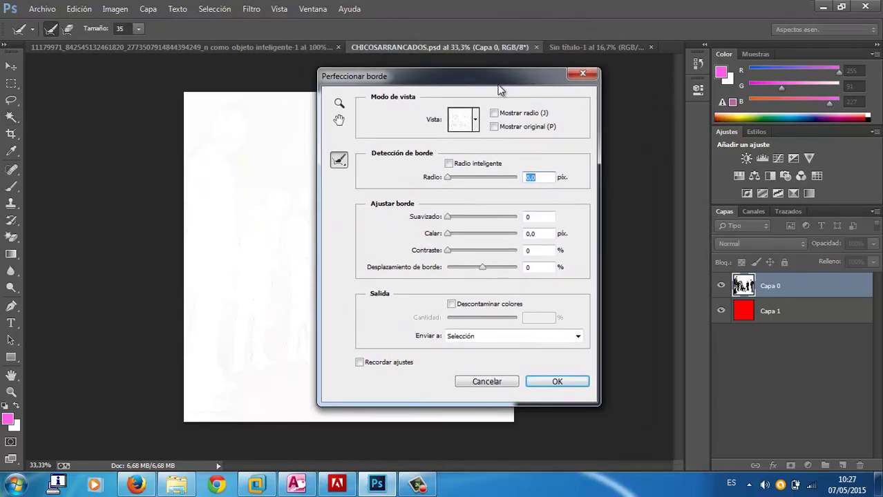
pyautogui.click(557, 383)
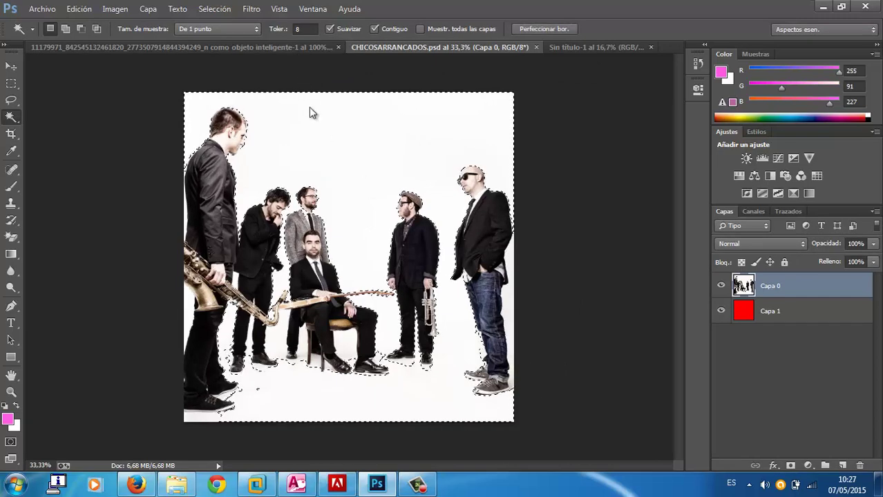
# Delete the selected white background and the leftover strips beside the saxophonist
pyautogui.press('Delete')
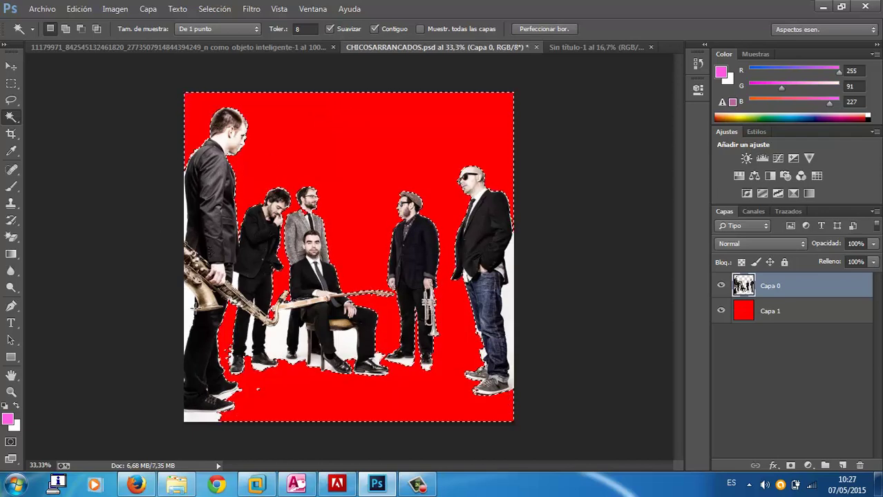
pyautogui.hotkey('ctrl', 'd')
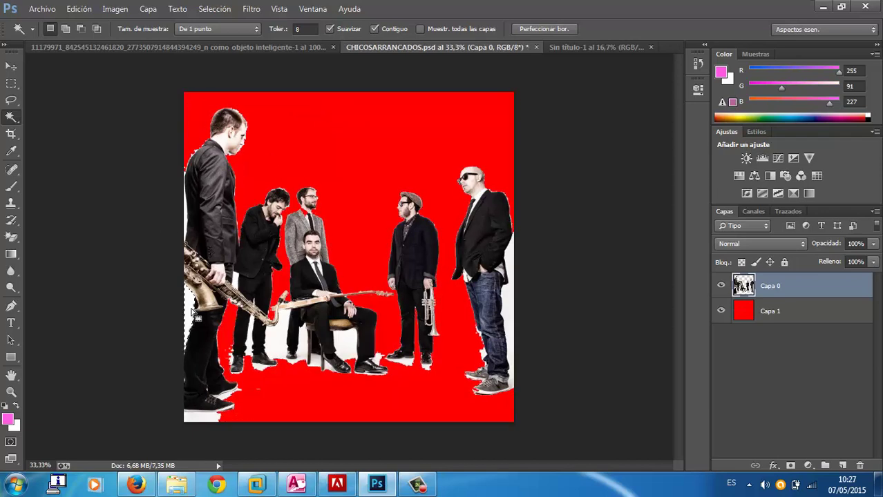
pyautogui.click(193, 313)
pyautogui.keyDown('shift'); pyautogui.click(185, 208); pyautogui.keyUp('shift')
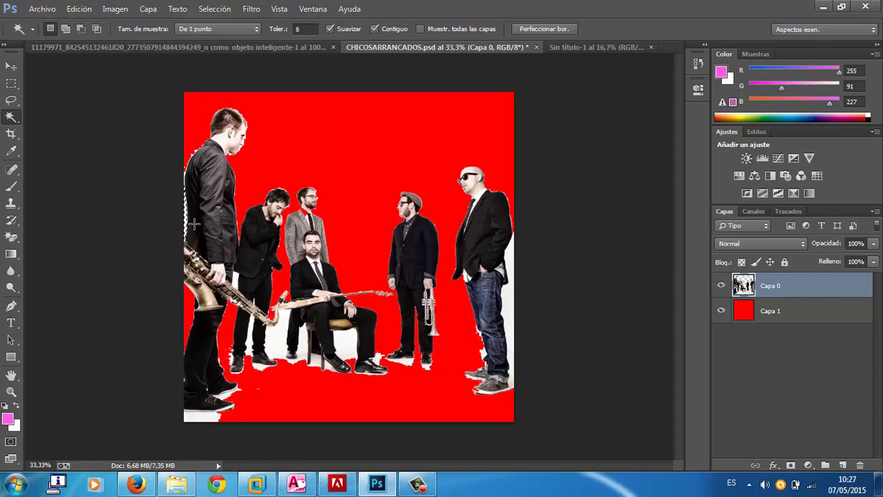
pyautogui.press('Delete')
# Delete the white patches between the legs and below the shoes
pyautogui.click(281, 329)
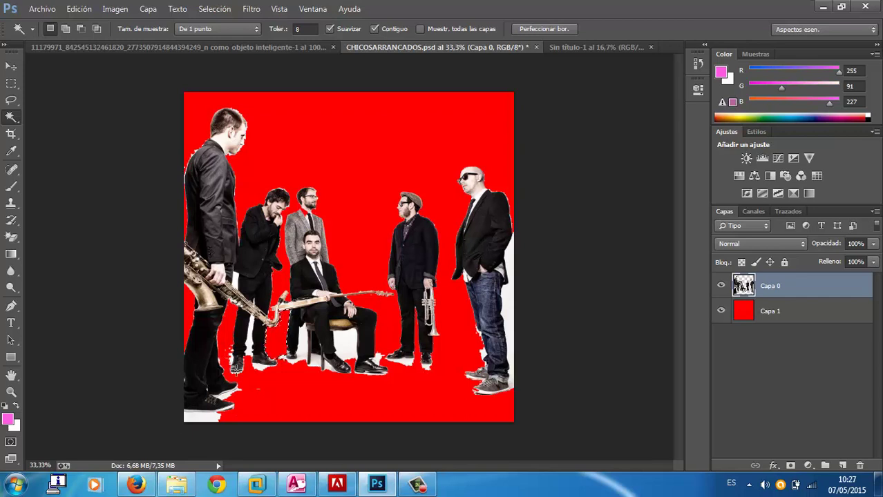
pyautogui.keyDown('shift'); pyautogui.click(249, 346); pyautogui.keyUp('shift')
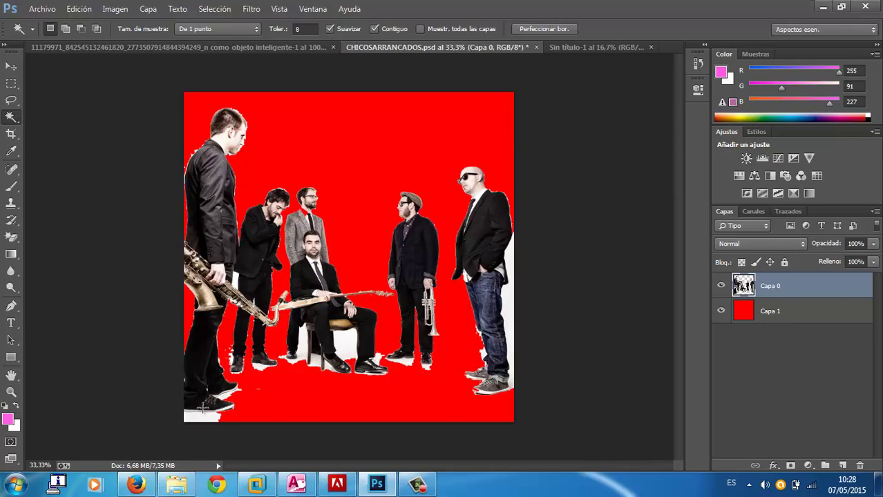
pyautogui.keyDown('shift'); pyautogui.click(200, 417); pyautogui.keyUp('shift')
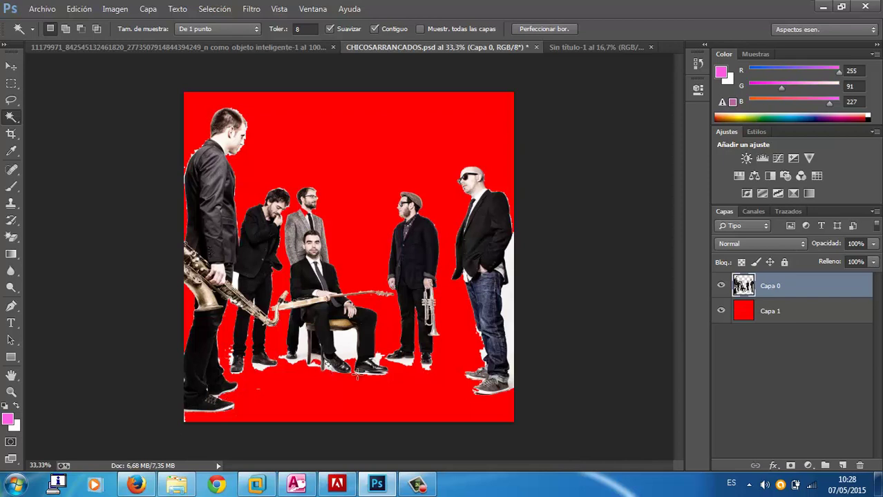
pyautogui.press('Delete')
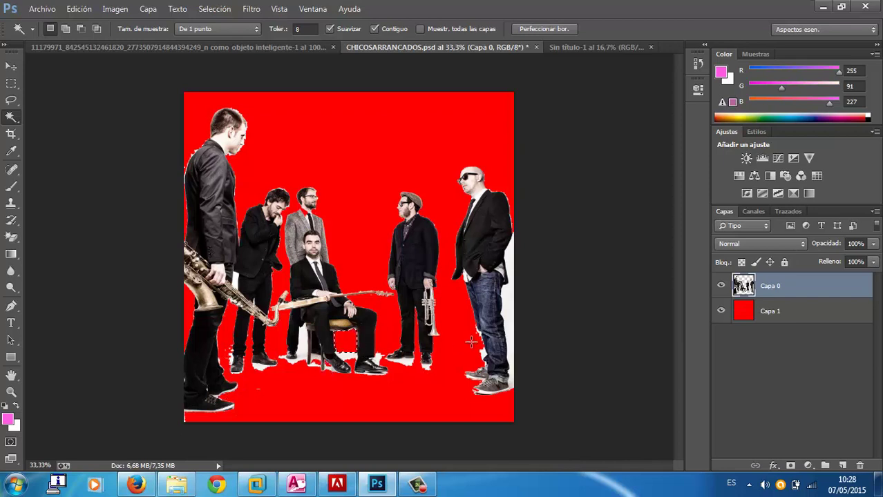
# Delete the white strip beside the right-hand man's jeans and deselect
pyautogui.click(510, 303)
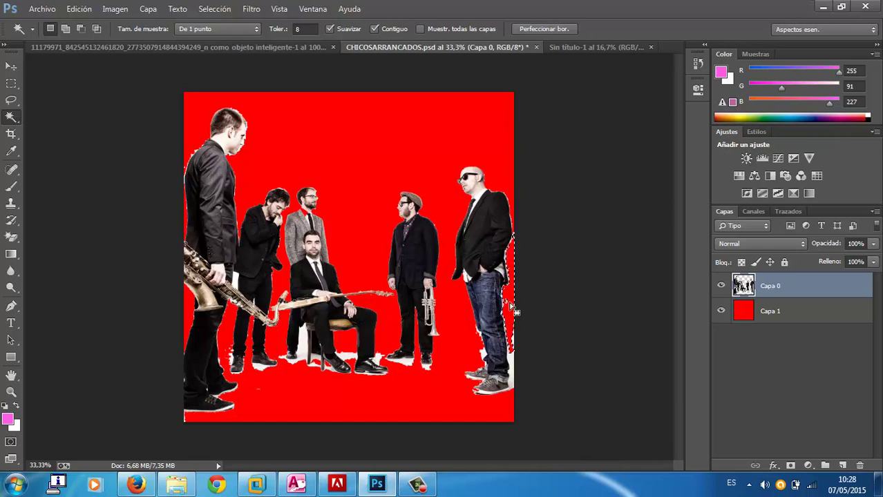
pyautogui.press('Delete')
pyautogui.hotkey('ctrl', 'd')
pyautogui.click(511, 359)
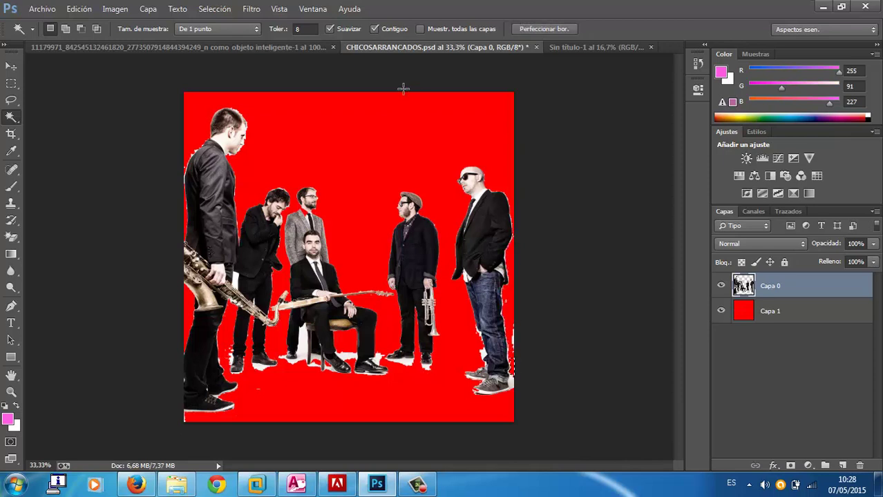
# Set Magic Wand tolerance to 20 and test it on the red background
pyautogui.click(316, 29)
pyautogui.write('20')
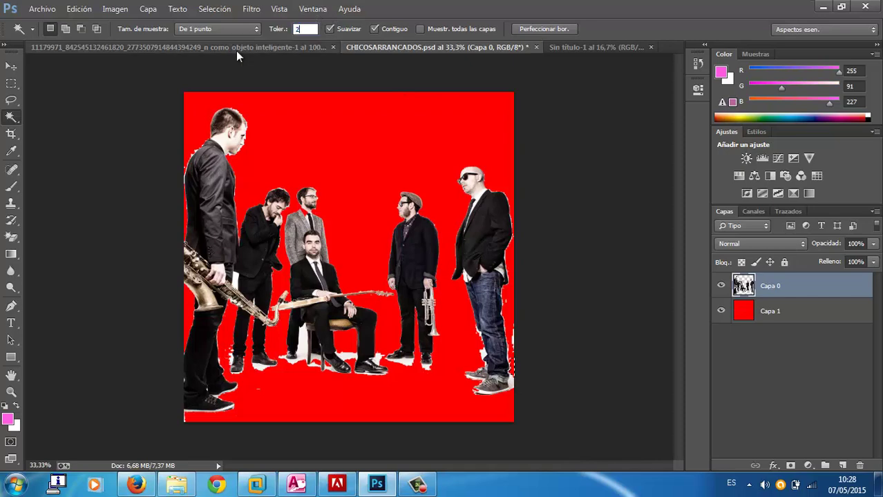
pyautogui.click(337, 114)
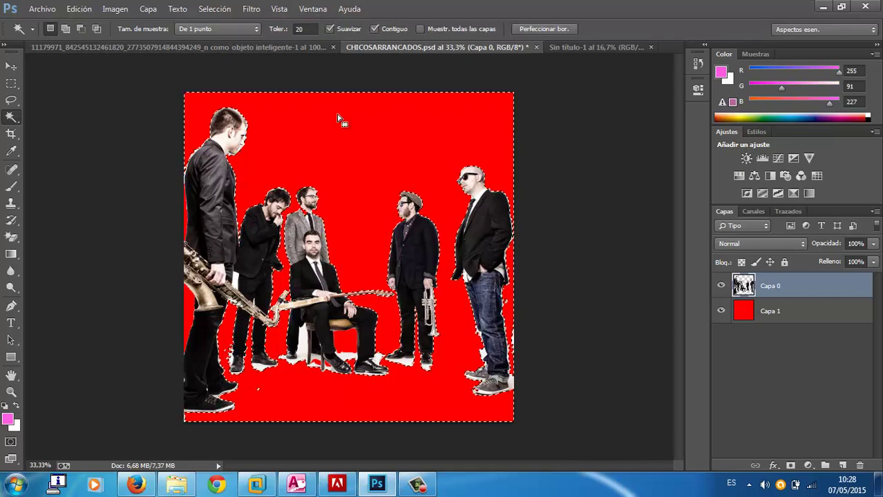
pyautogui.hotkey('ctrl', 'd')
pyautogui.click(513, 380)
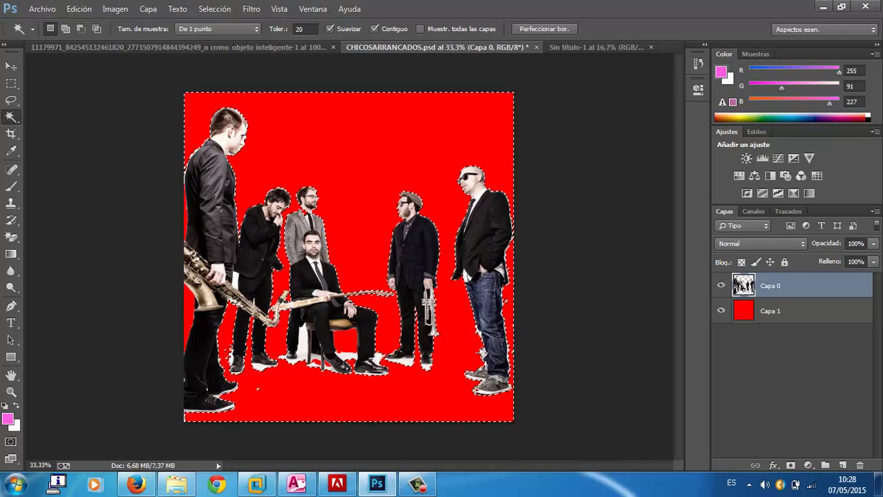
# Test Magic Wand selections on white patches around the shoes and chair legs, then deselect
pyautogui.click(406, 364)
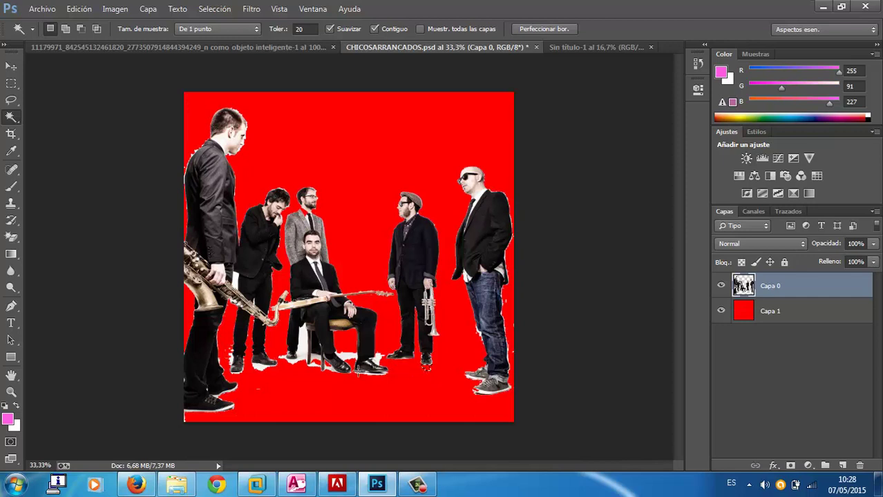
pyautogui.click(348, 358)
pyautogui.click(304, 348)
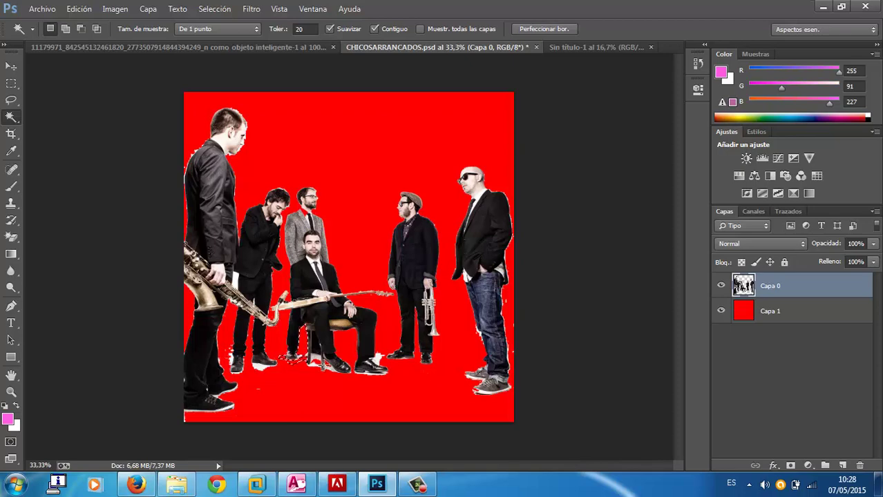
pyautogui.click(315, 362)
pyautogui.click(315, 368)
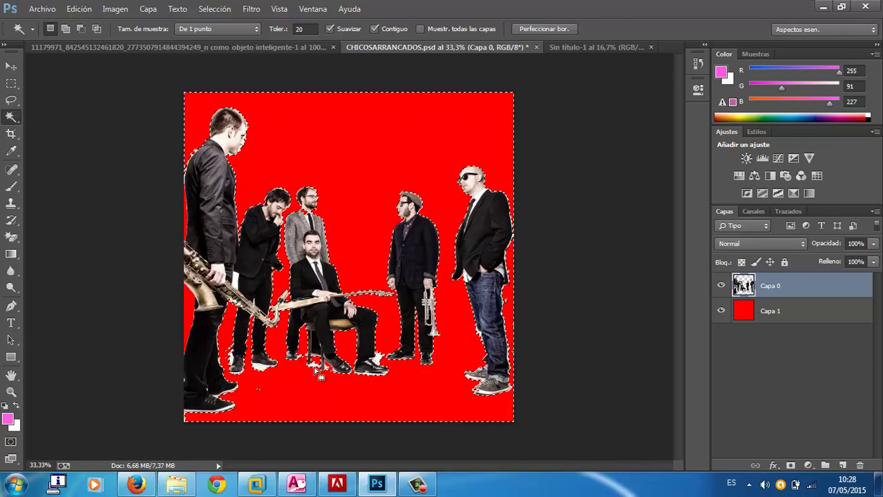
pyautogui.hotkey('ctrl', 'd')
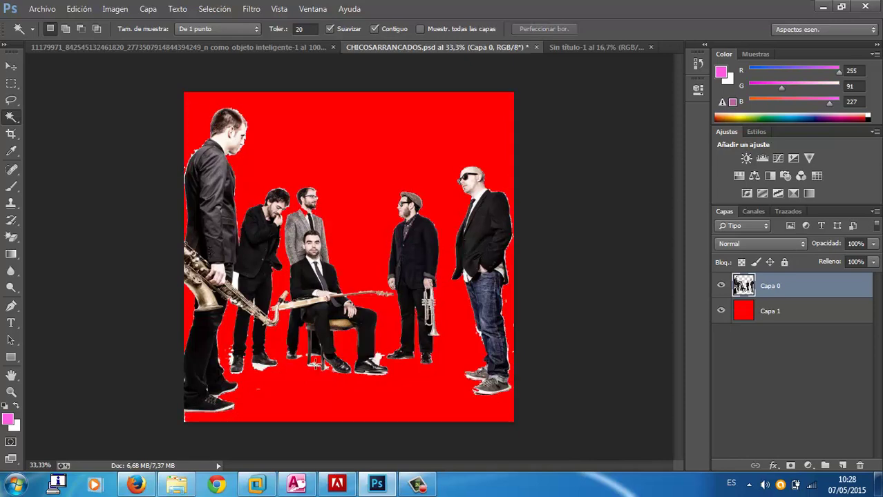
pyautogui.click(315, 366)
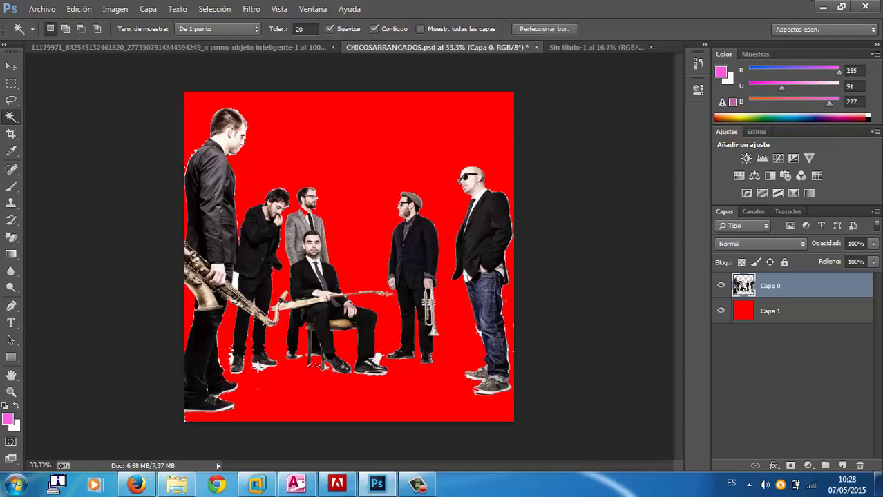
pyautogui.click(312, 389)
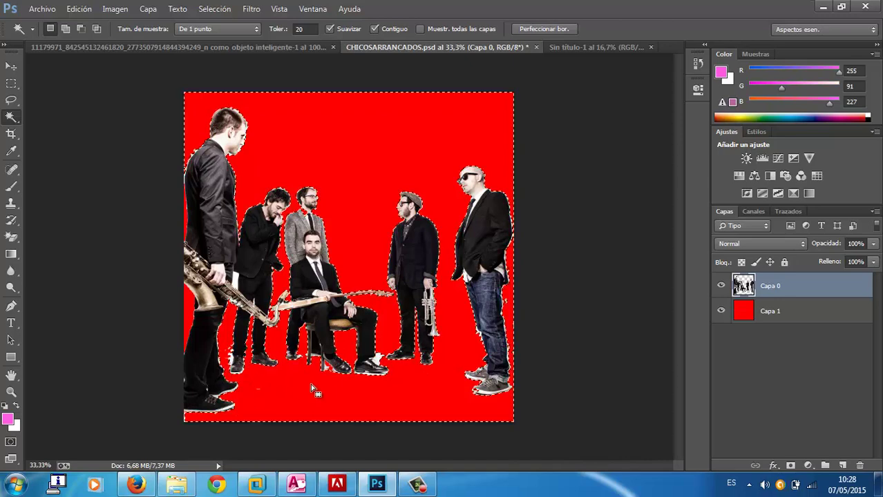
pyautogui.hotkey('ctrl', 'd')
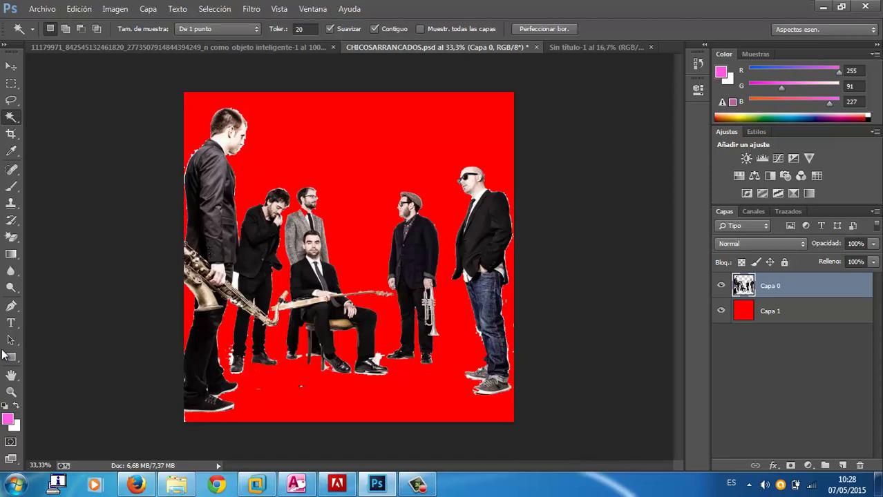
pyautogui.click(10, 392)
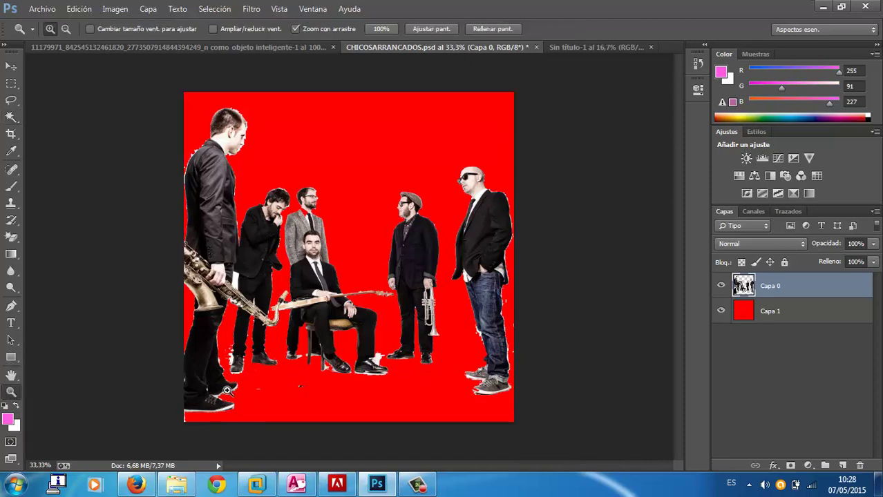
pyautogui.click(227, 391)
pyautogui.click(231, 354)
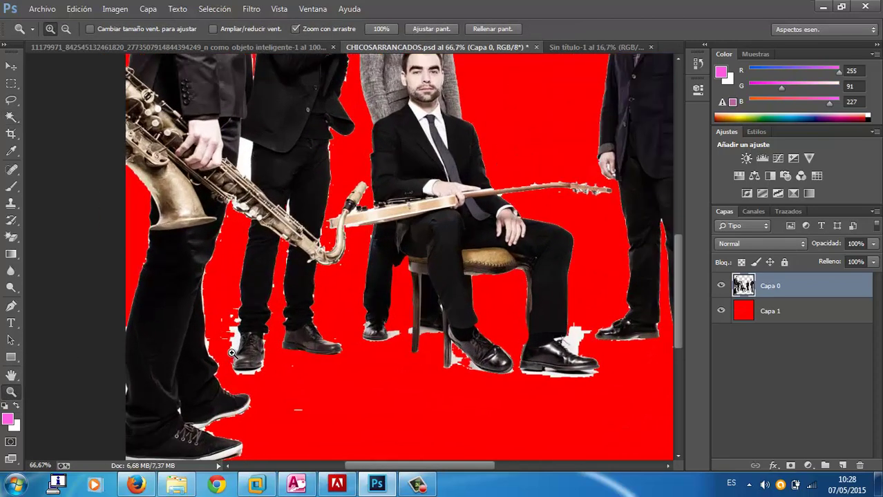
pyautogui.click(232, 353)
pyautogui.click(232, 354)
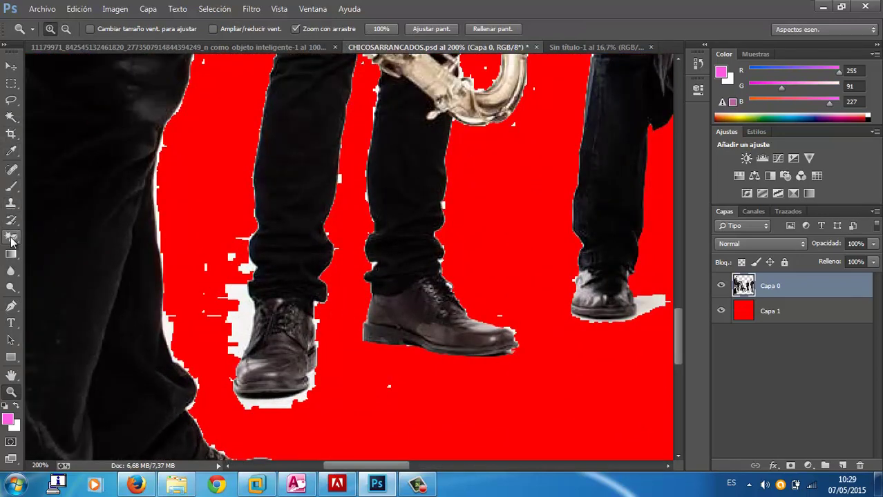
pyautogui.click(11, 238)
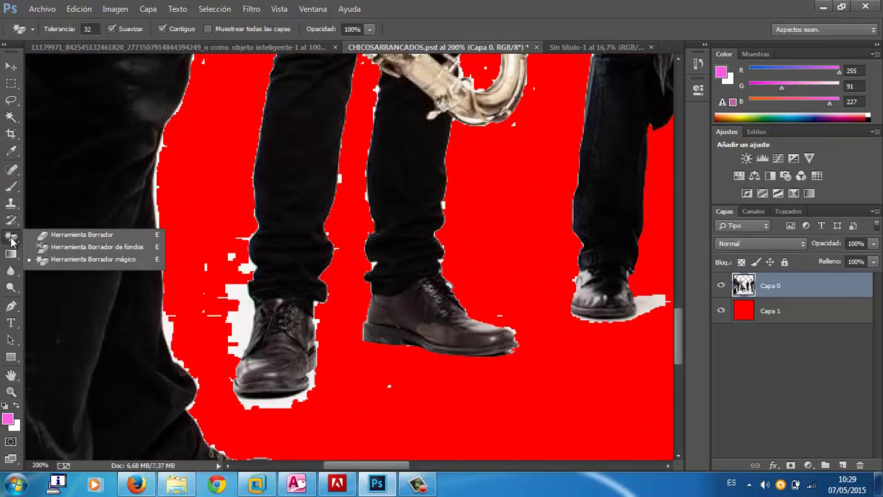
pyautogui.click(102, 261)
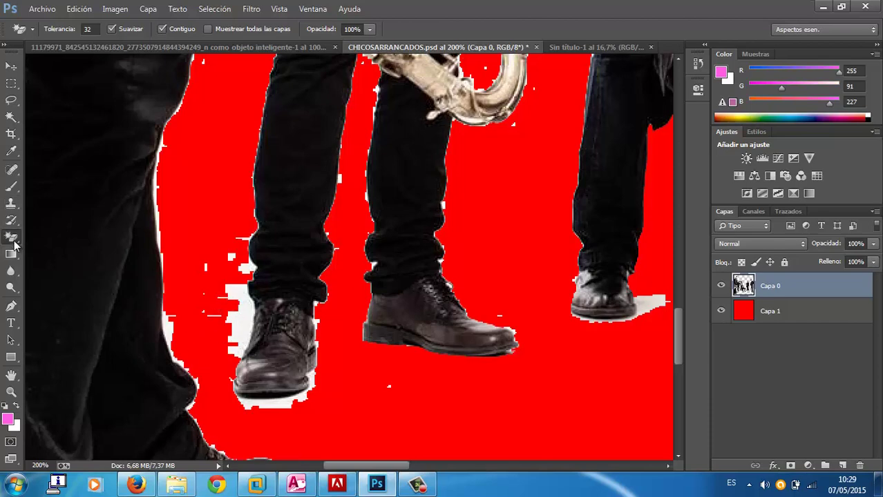
pyautogui.rightClick(12, 237)
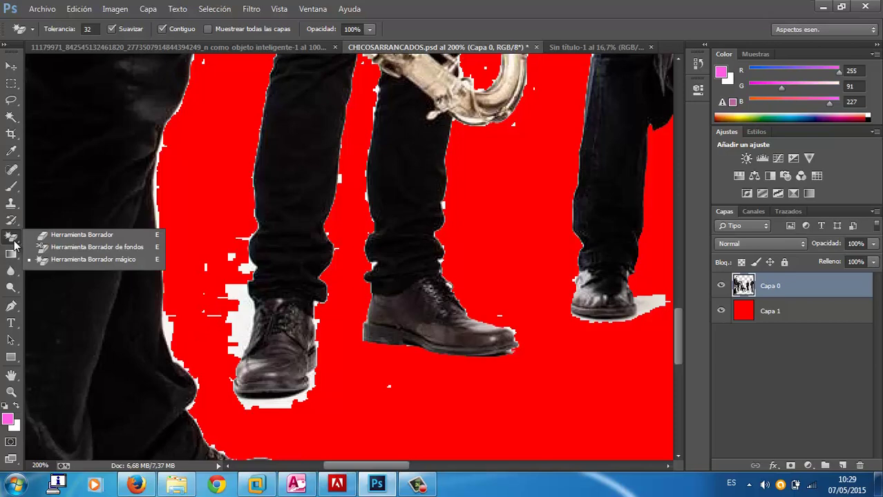
pyautogui.click(72, 247)
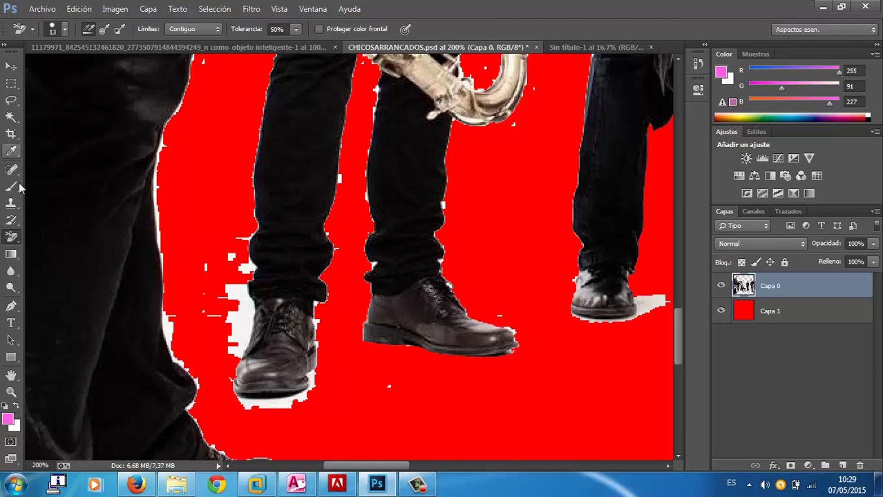
# Delete the white patches left of and under the shoe with the Magic Wand
pyautogui.click(11, 117)
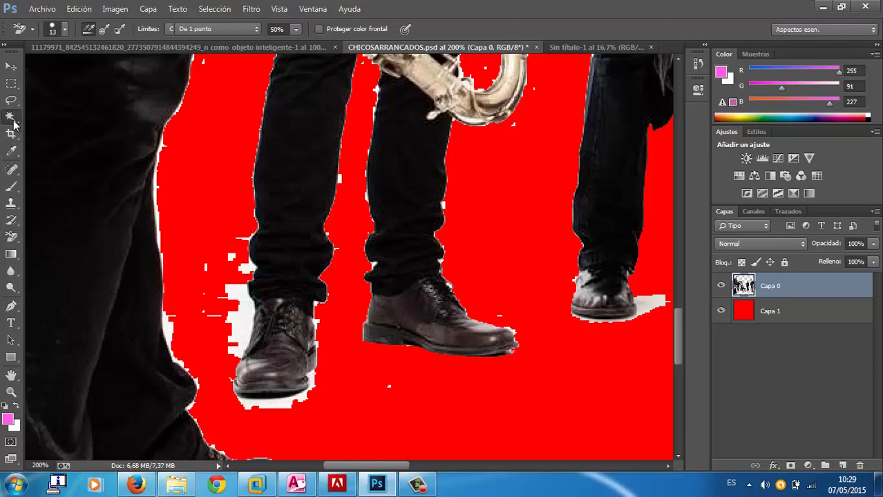
pyautogui.click(235, 329)
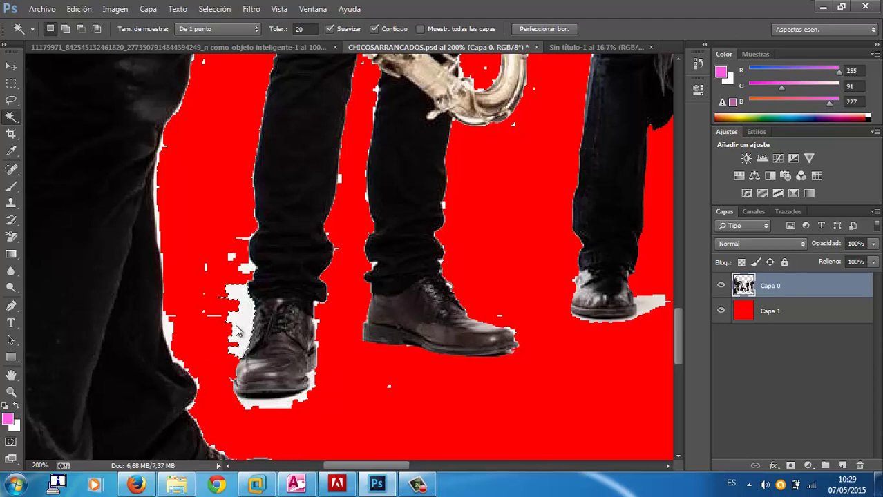
pyautogui.press('Delete')
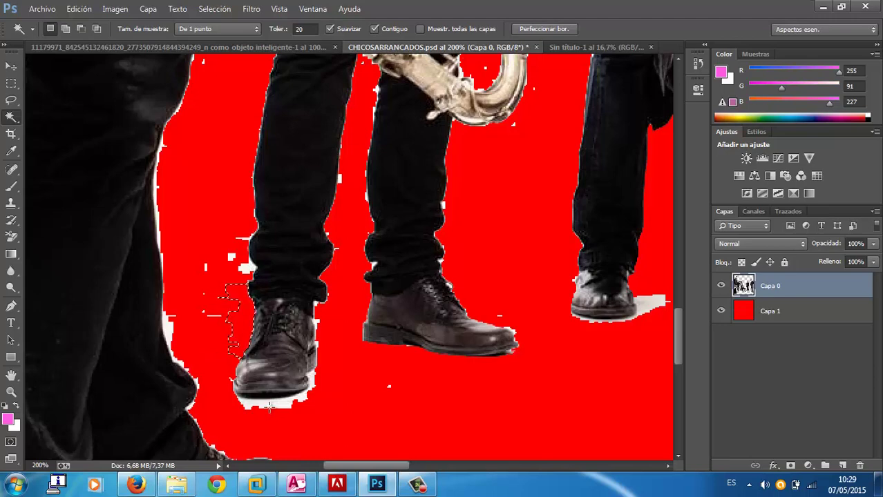
pyautogui.click(268, 407)
pyautogui.press('Delete')
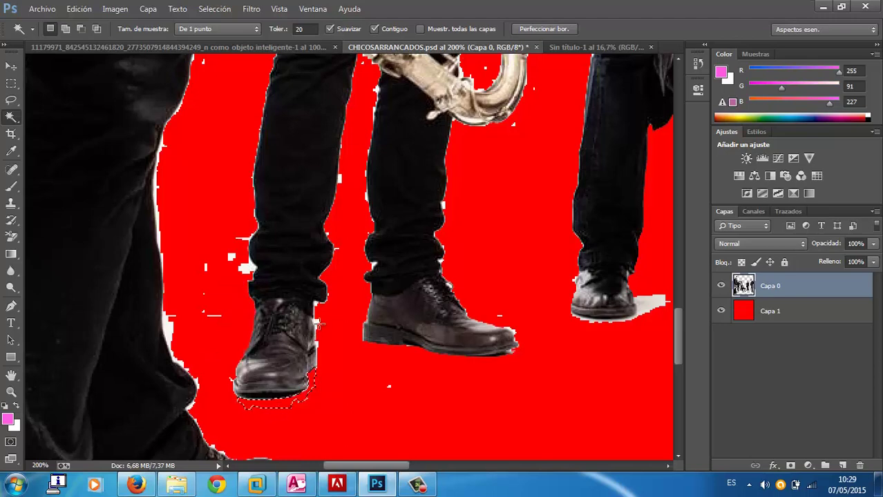
pyautogui.hotkey('ctrl', 'd')
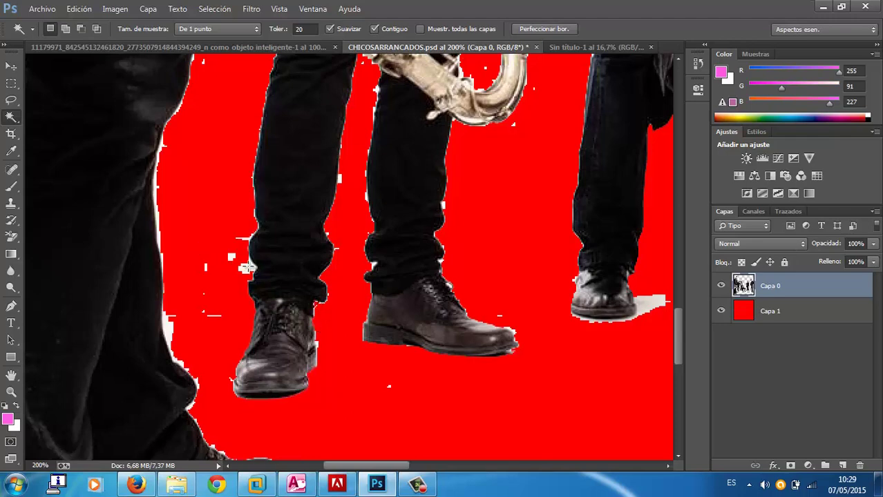
# Delete the white fringe along the lower left and the left leg
pyautogui.click(171, 326)
pyautogui.click(160, 199)
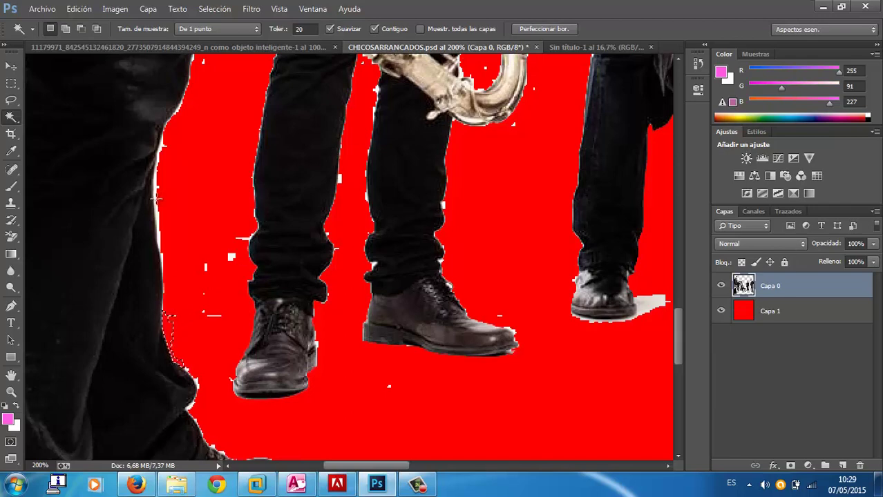
pyautogui.keyDown('shift'); pyautogui.click(178, 118); pyautogui.keyUp('shift')
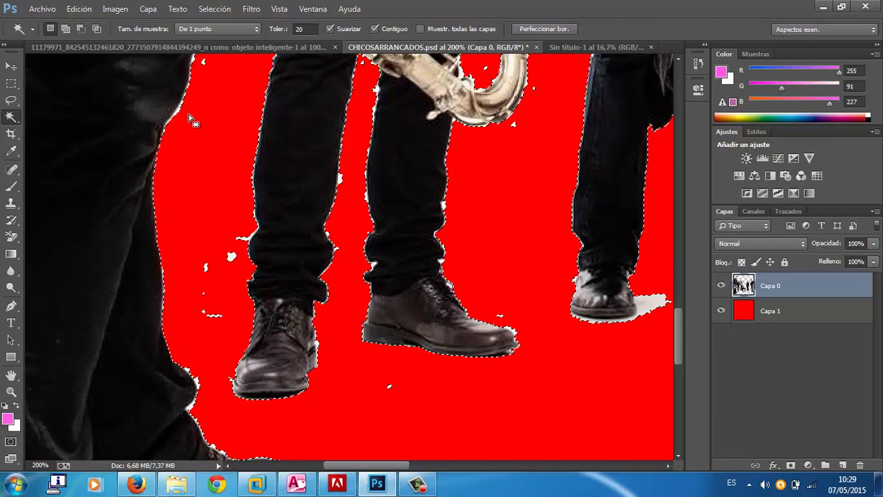
pyautogui.press('Delete')
pyautogui.hotkey('ctrl', 'd')
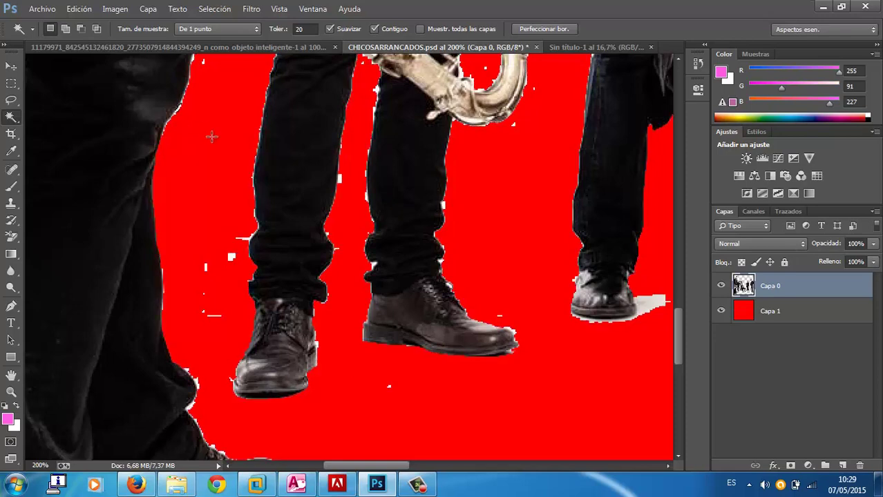
# Delete the whitish patch beside the right shoe
pyautogui.click(232, 256)
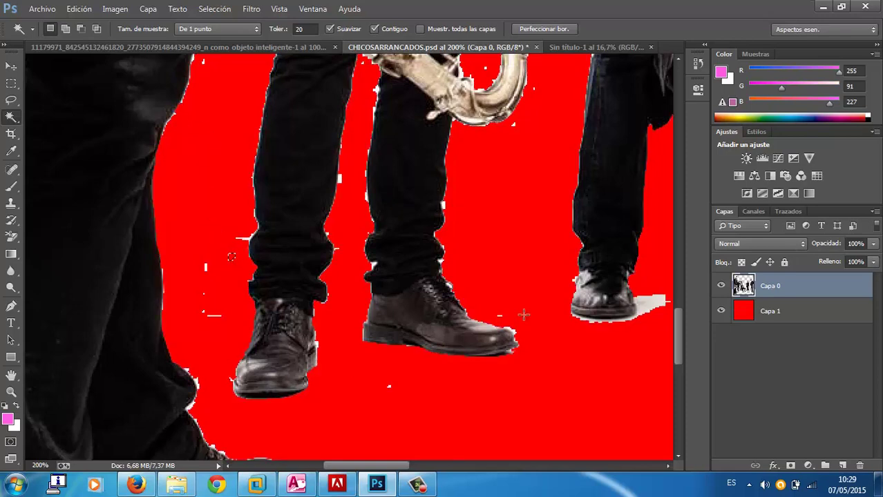
pyautogui.click(648, 310)
pyautogui.press('Delete')
pyautogui.hotkey('ctrl', 'd')
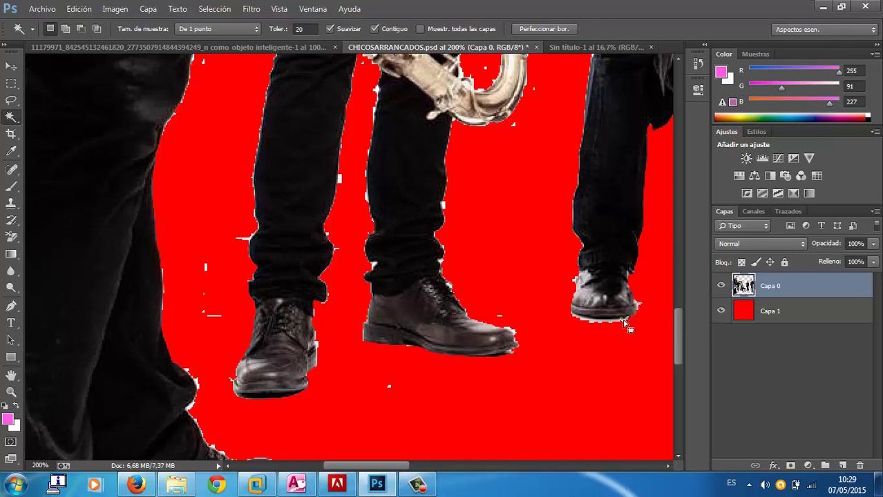
# Remove the white fringe around the right-hand legs and shoes, then switch to the plain Eraser
pyautogui.click(592, 325)
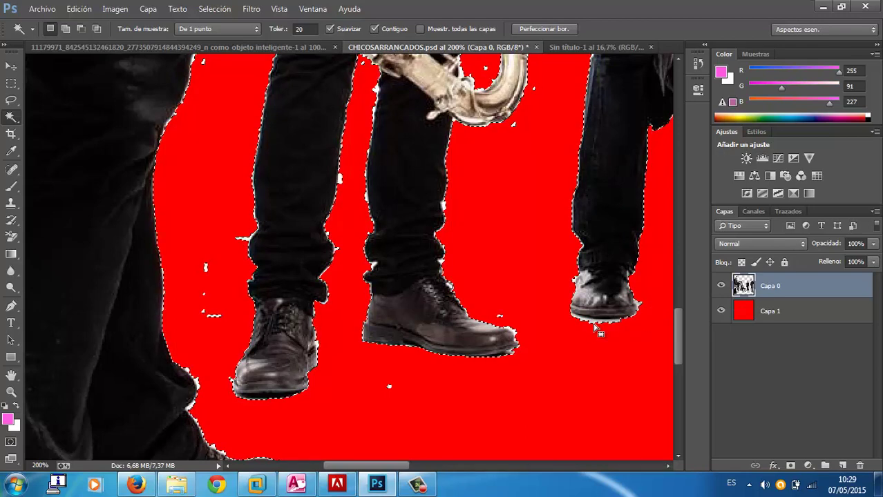
pyautogui.hotkey('ctrl', 'd')
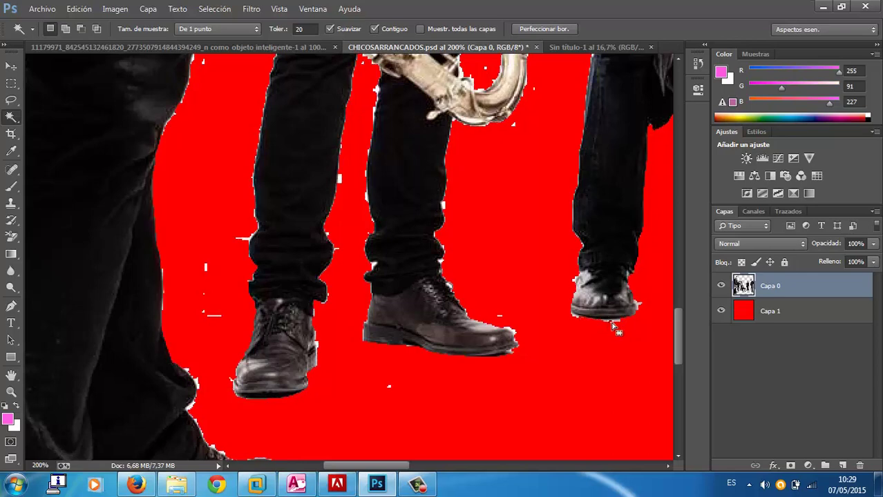
pyautogui.click(614, 321)
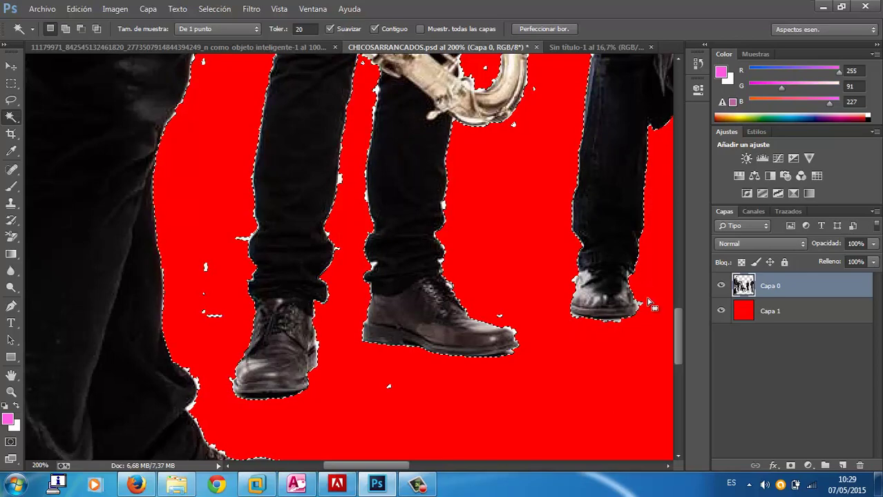
pyautogui.press('Delete')
pyautogui.hotkey('ctrl', 'd')
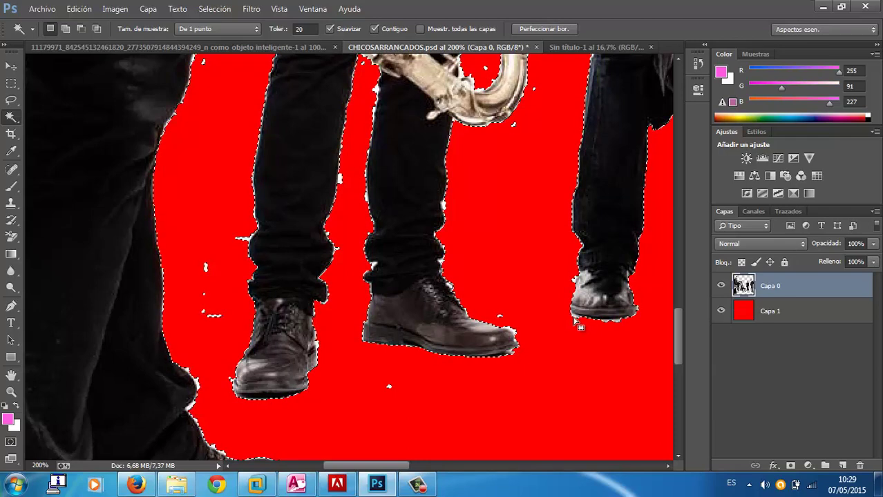
pyautogui.hotkey('ctrl', 'd')
pyautogui.click(577, 318)
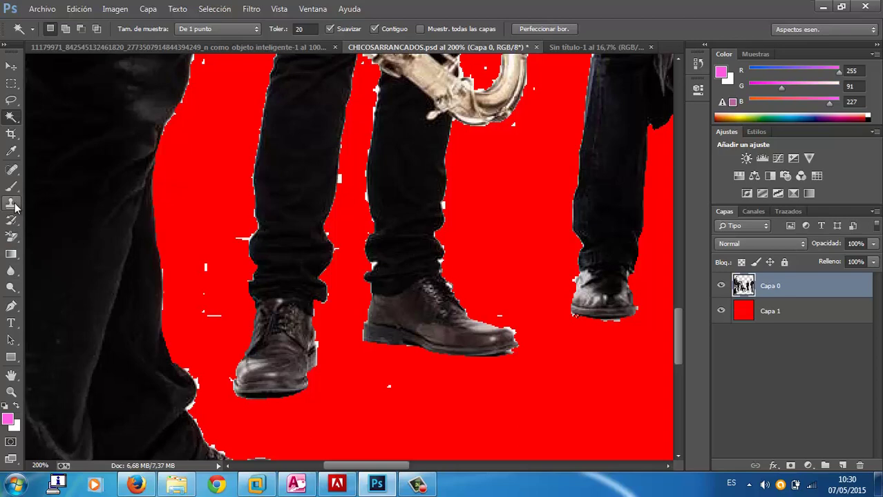
pyautogui.click(11, 237)
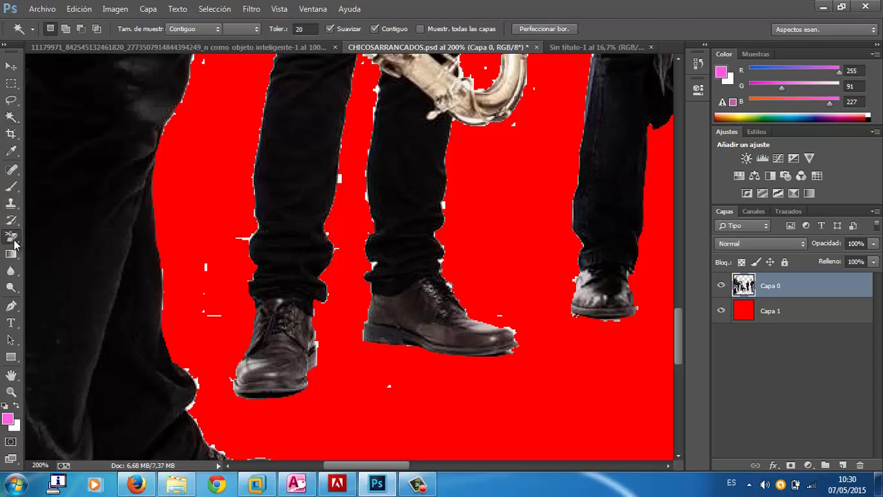
pyautogui.click(69, 235)
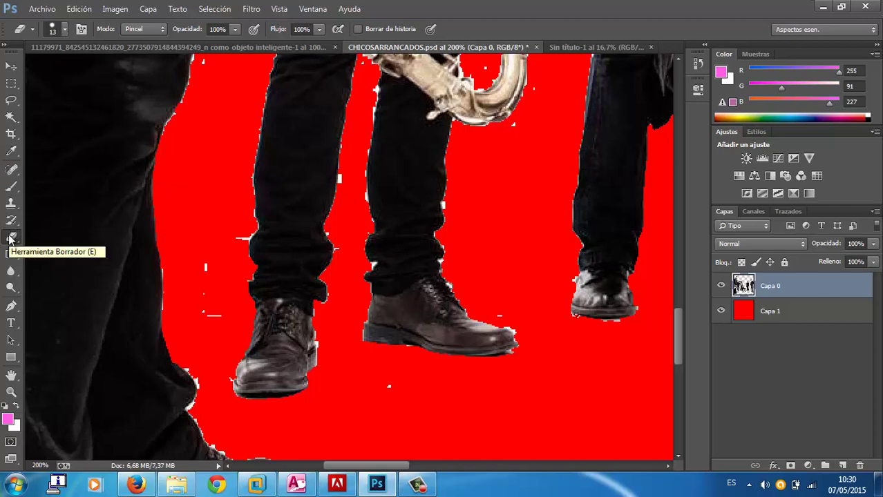
# Deselect and erase the white specks left of the shoes
pyautogui.click(209, 9)
pyautogui.click(214, 35)
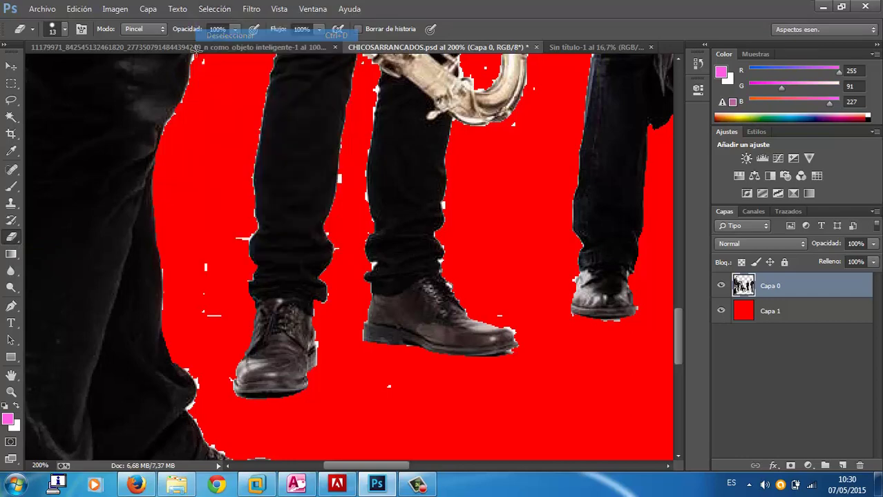
pyautogui.moveTo(227, 323); pyautogui.dragTo(204, 287)
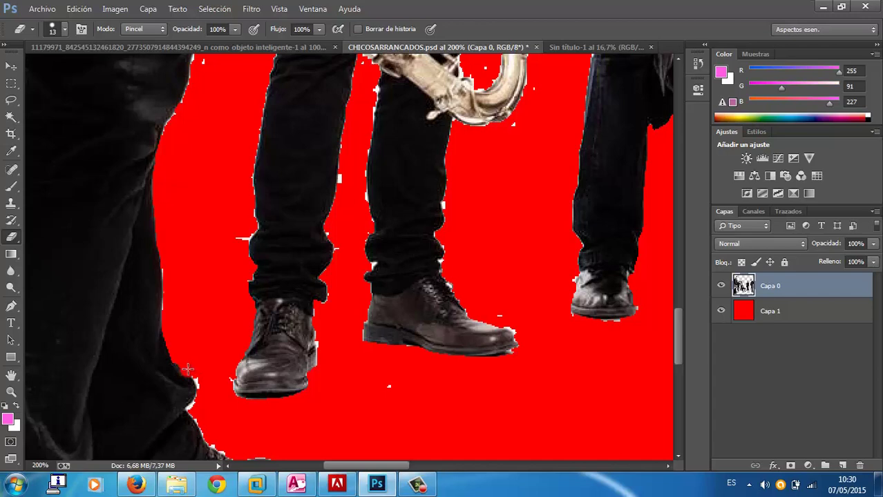
# Zoom out to view the whole photo, glance at the ANHUT logo document, and return
pyautogui.click(12, 394)
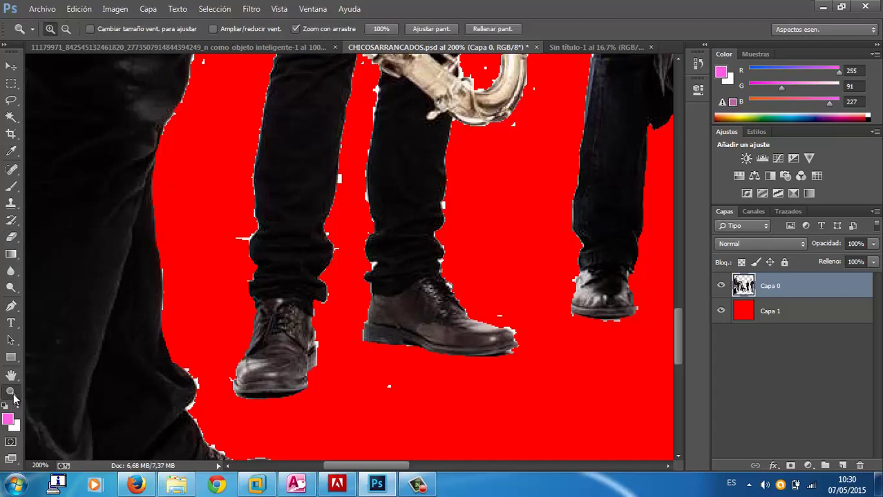
pyautogui.keyDown('alt'); pyautogui.click(401, 298); pyautogui.keyUp('alt')
pyautogui.keyDown('alt'); pyautogui.click(401, 298); pyautogui.keyUp('alt')
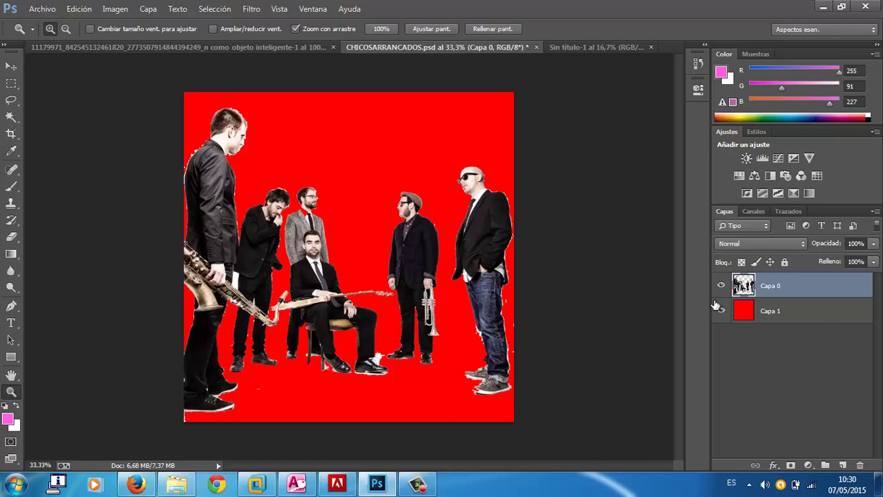
pyautogui.click(196, 47)
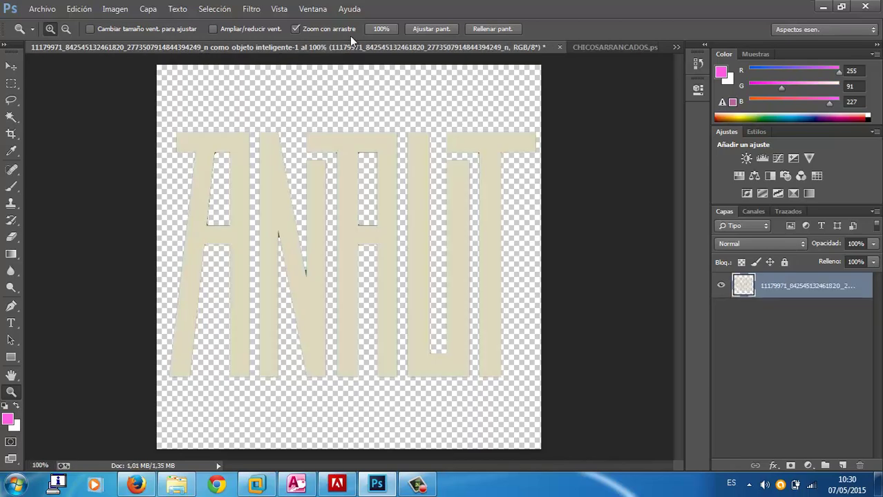
pyautogui.click(582, 53)
pyautogui.click(581, 50)
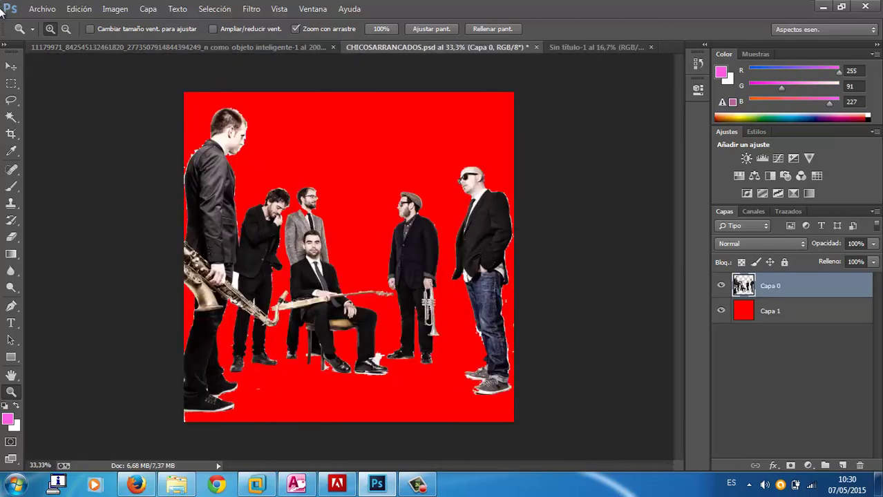
# Reopen the original band photo JPG from recent files and unlock Fondo as Capa 0
pyautogui.click(42, 8)
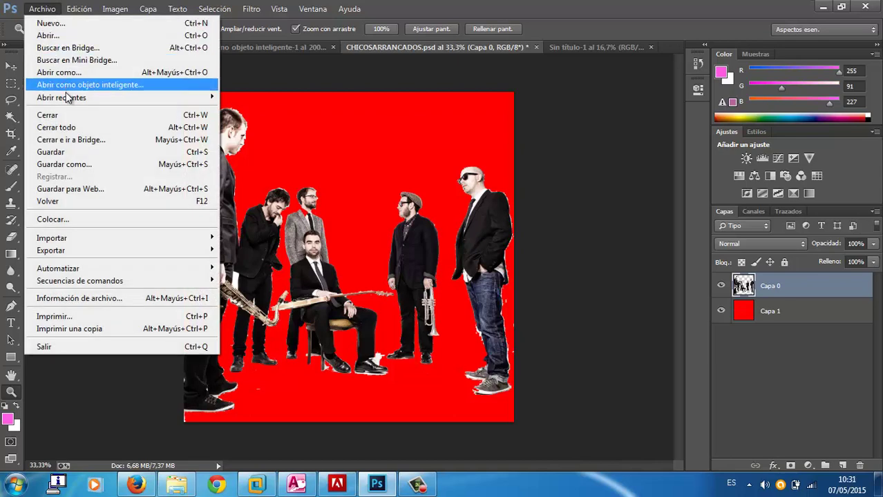
pyautogui.moveTo(61, 97)
pyautogui.click(280, 109)
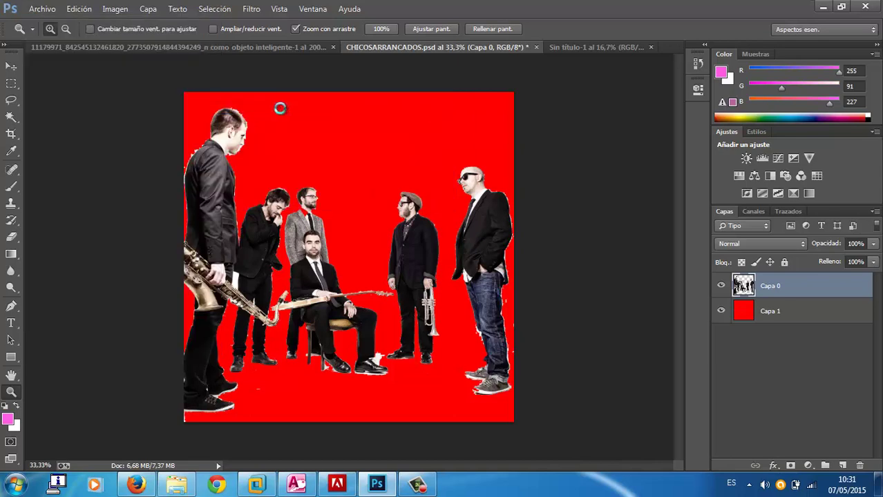
pyautogui.click(477, 268)
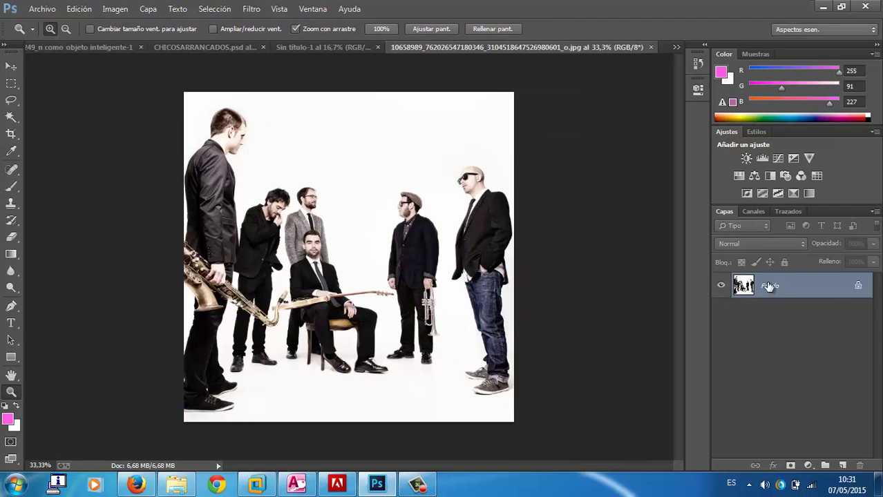
pyautogui.doubleClick(769, 287)
pyautogui.click(540, 146)
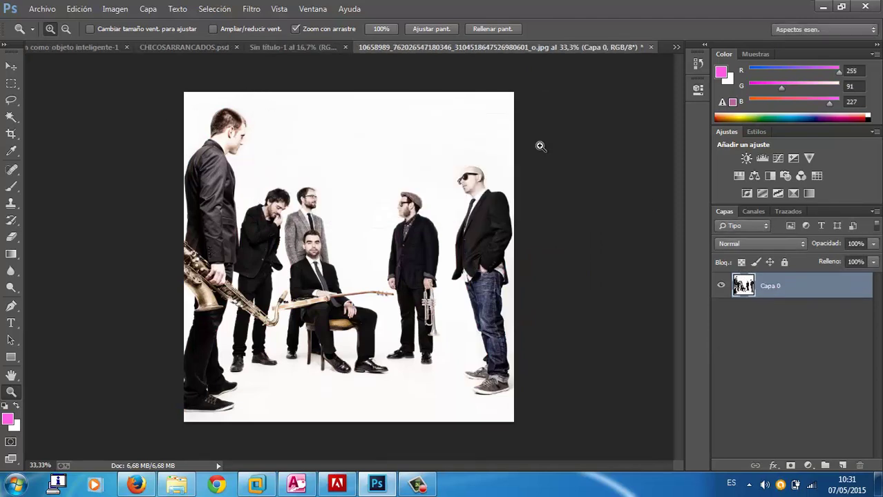
pyautogui.rightClick(769, 293)
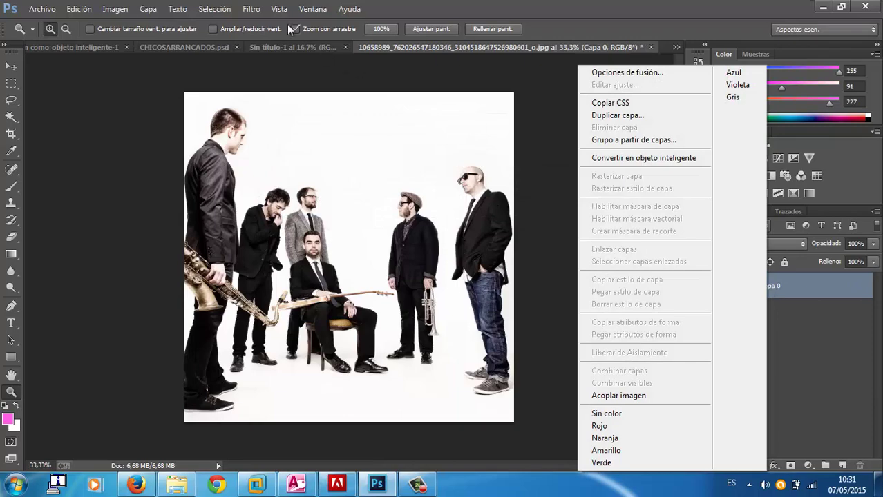
pyautogui.click(148, 8)
pyautogui.moveTo(158, 23)
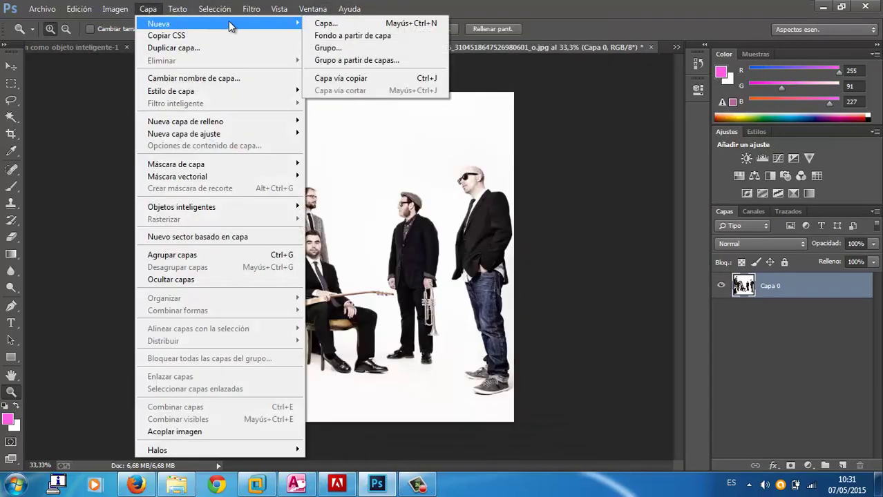
# Create a new empty layer Capa 1 and move it below Capa 0 in the Layers panel
pyautogui.click(331, 24)
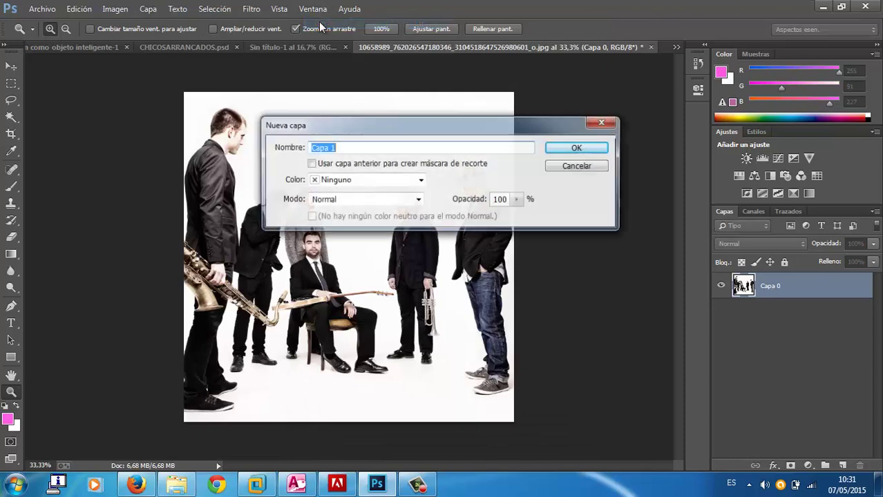
pyautogui.click(561, 149)
pyautogui.moveTo(748, 293); pyautogui.dragTo(744, 330)
# Fill Capa 1 with a custom colour of pure red #ff0000 using Edición > Rellenar
pyautogui.click(141, 9)
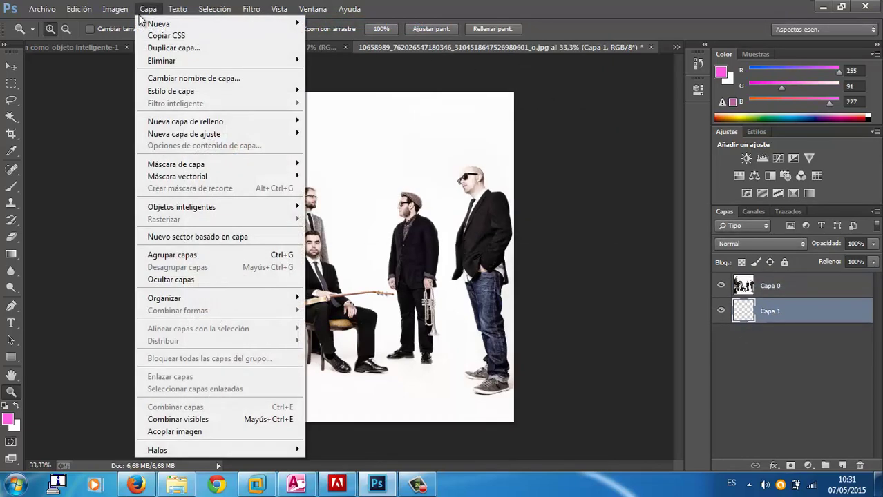
pyautogui.click(76, 8)
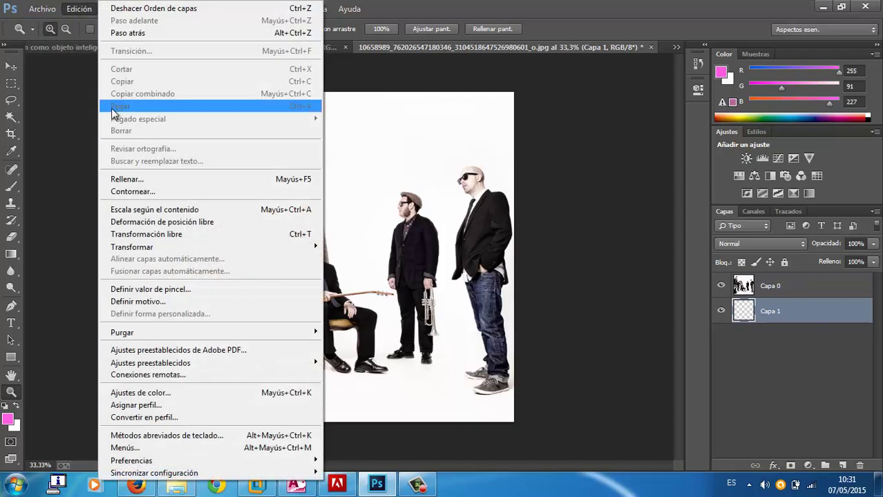
pyautogui.click(119, 179)
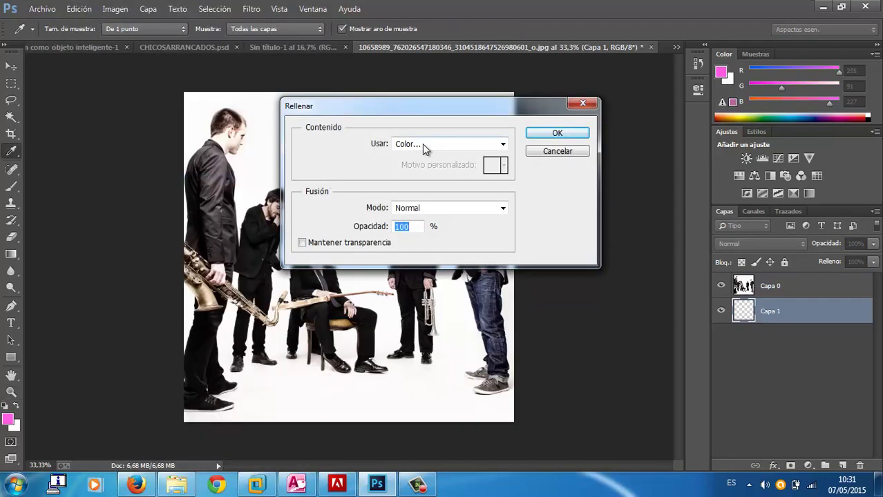
pyautogui.click(449, 144)
pyautogui.click(415, 179)
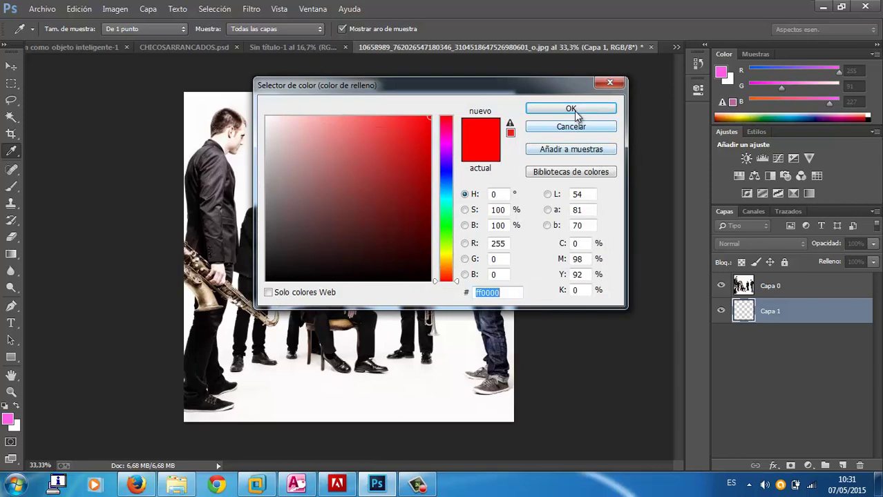
pyautogui.click(573, 109)
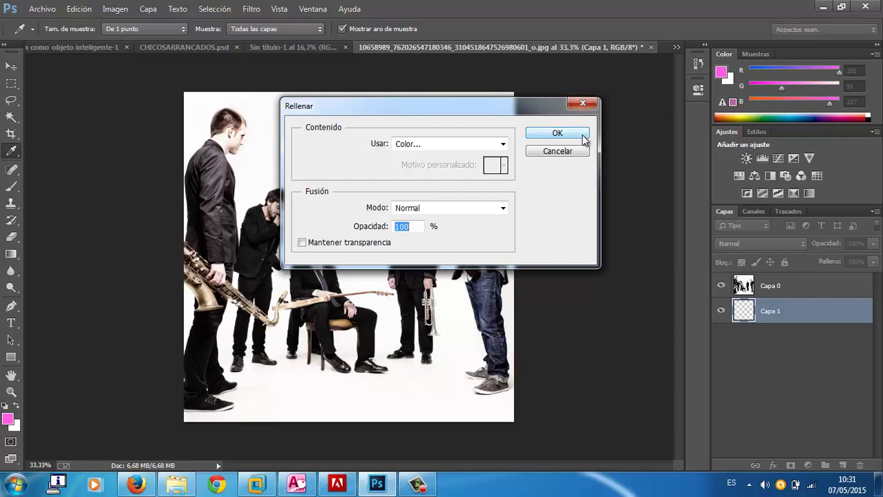
pyautogui.click(556, 133)
pyautogui.press('z')
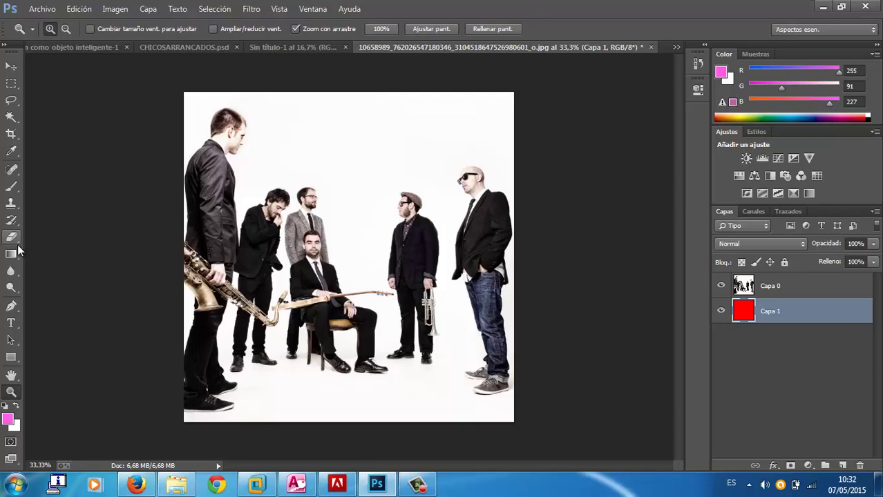
# Zoom in on the saxophonist's head, then zoom back out to the whole photo
pyautogui.click(221, 136)
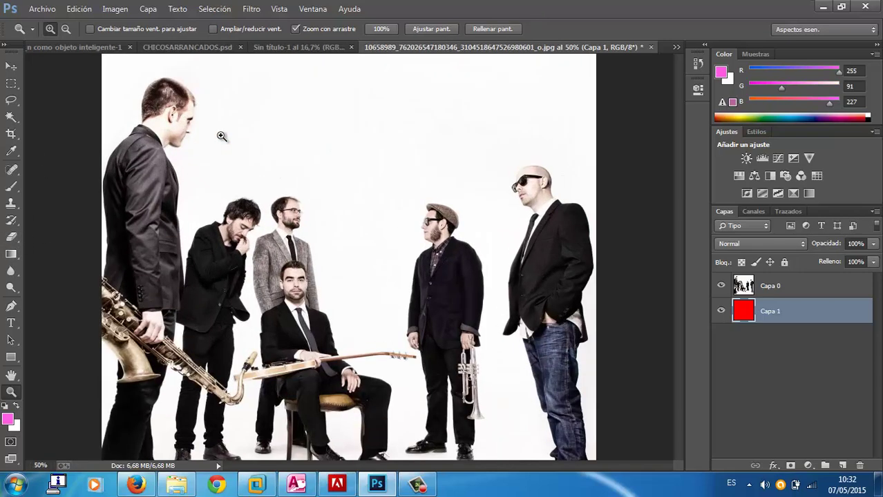
pyautogui.click(222, 136)
pyautogui.click(225, 149)
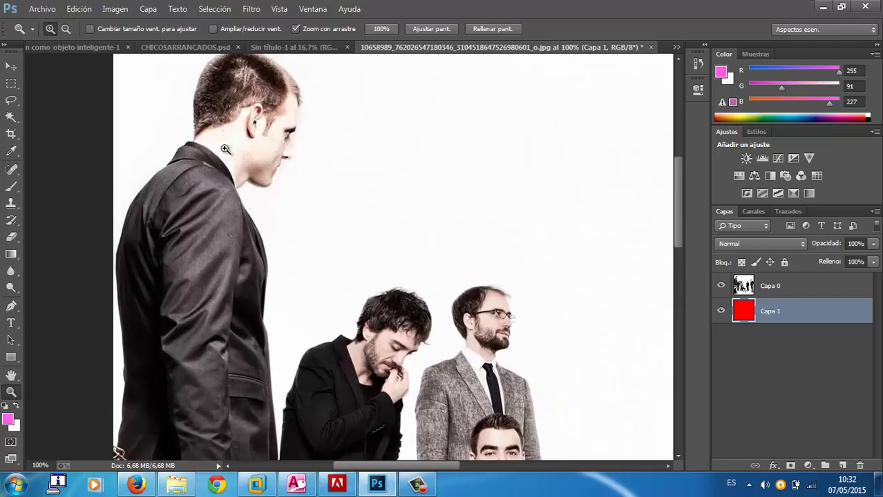
pyautogui.keyDown('alt'); pyautogui.click(225, 149); pyautogui.keyUp('alt')
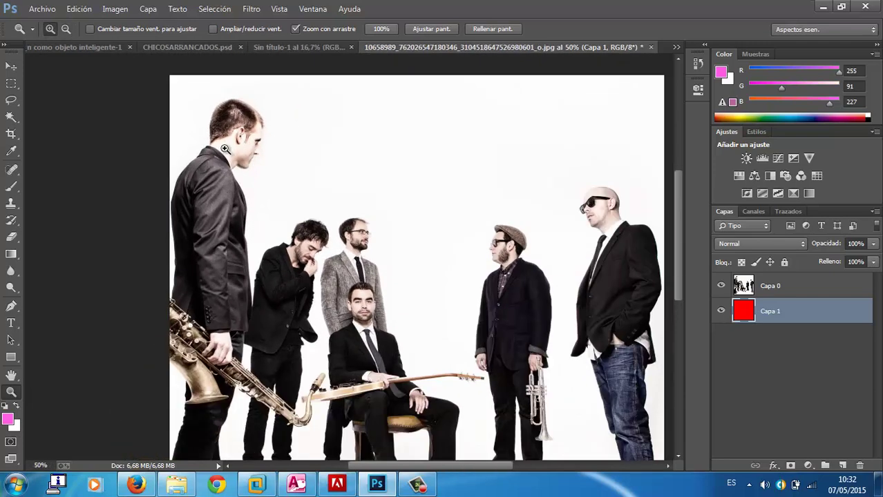
pyautogui.click(225, 149)
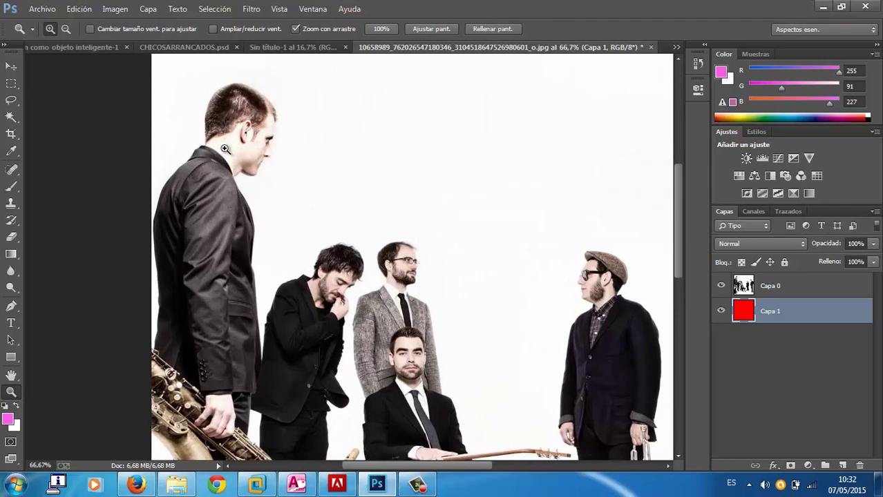
pyautogui.keyDown('alt'); pyautogui.click(225, 149); pyautogui.keyUp('alt')
pyautogui.keyDown('alt'); pyautogui.click(225, 149); pyautogui.keyUp('alt')
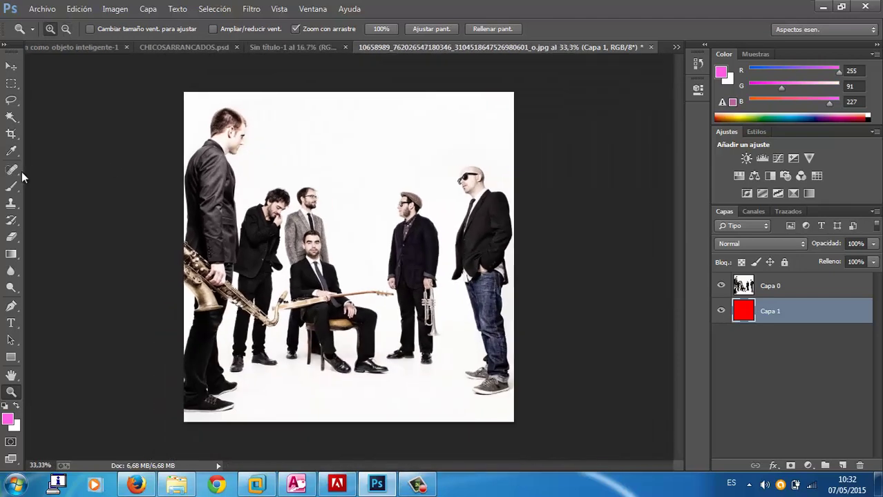
# Select the white background with the Magic Wand on Capa 0, adding areas with Shift
pyautogui.click(12, 117)
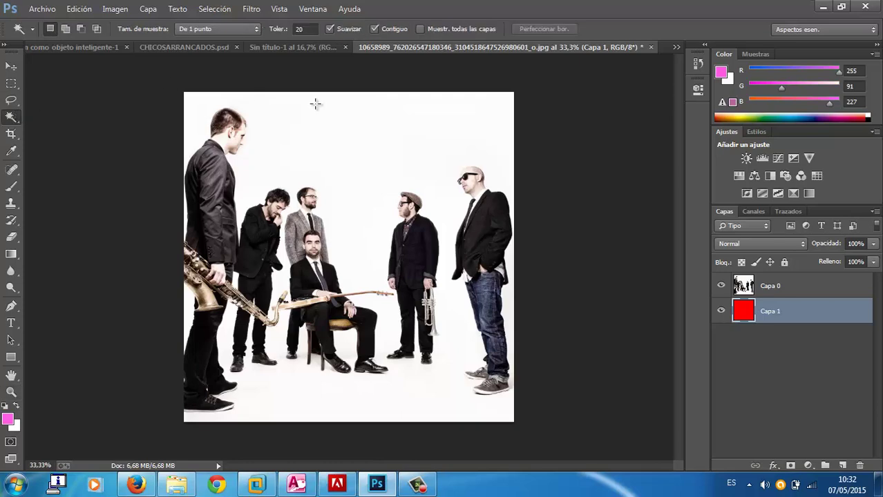
pyautogui.click(367, 109)
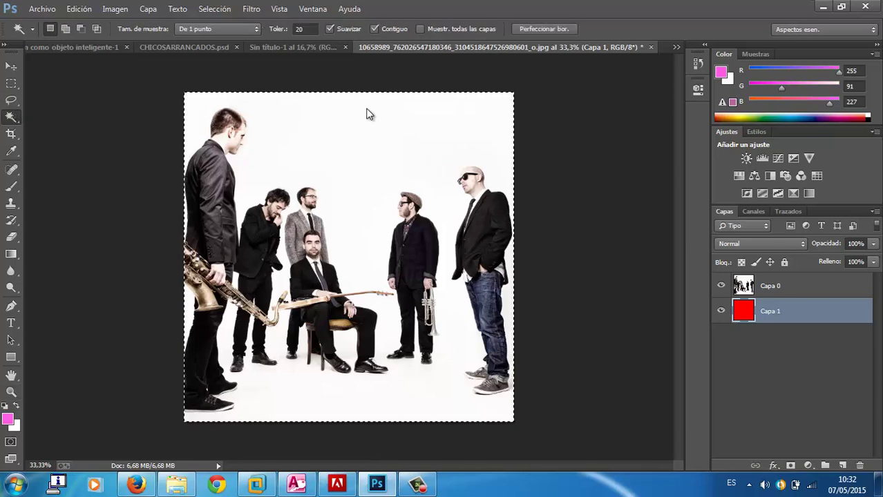
pyautogui.click(781, 286)
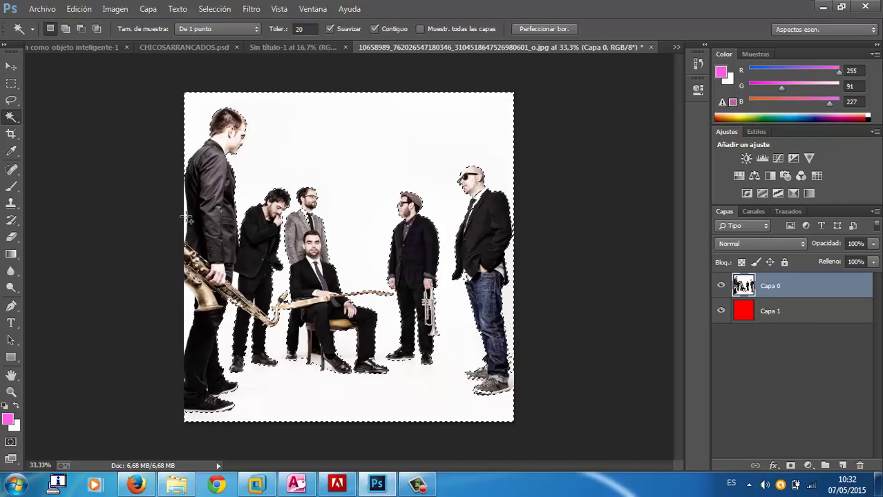
pyautogui.press('shift')
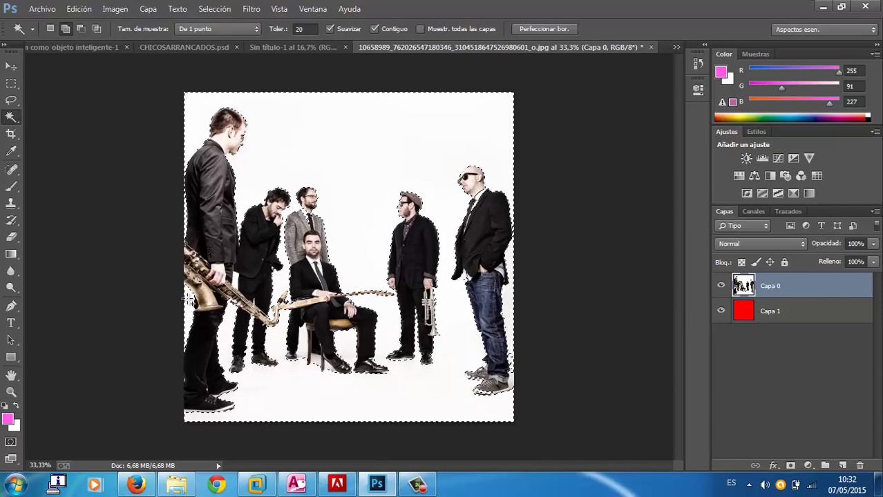
pyautogui.click(11, 391)
# Zoom in on the saxophonist's face and switch the selection to Quick Mask mode
pyautogui.click(230, 150)
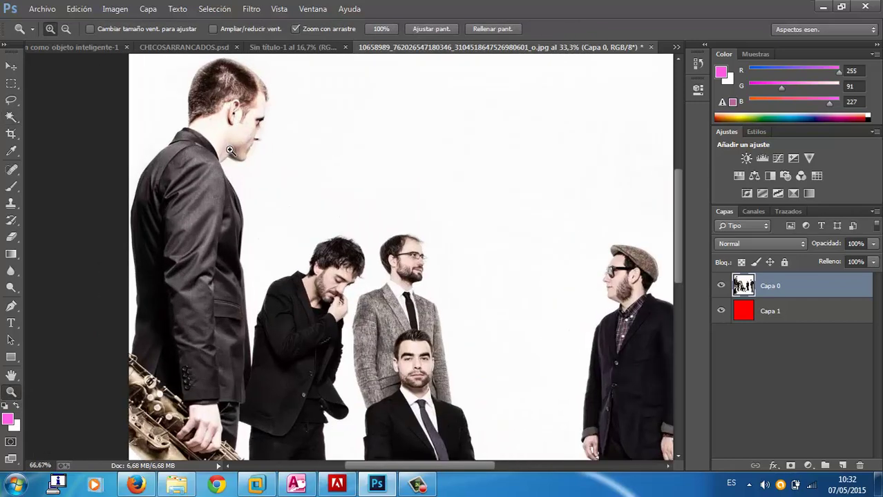
pyautogui.click(230, 150)
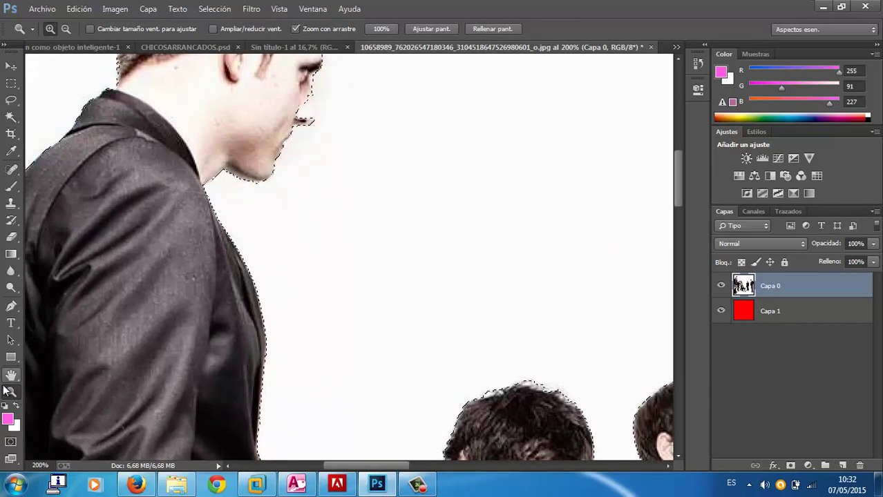
pyautogui.click(9, 444)
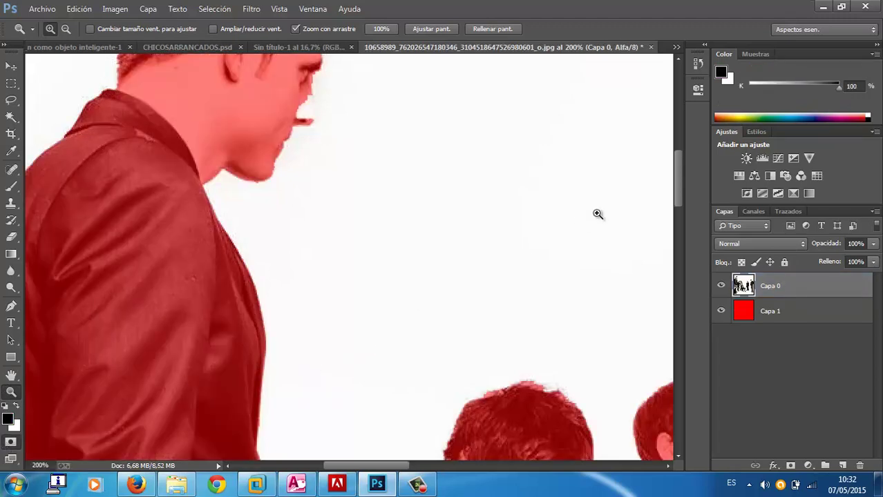
pyautogui.moveTo(675, 188); pyautogui.dragTo(675, 166)
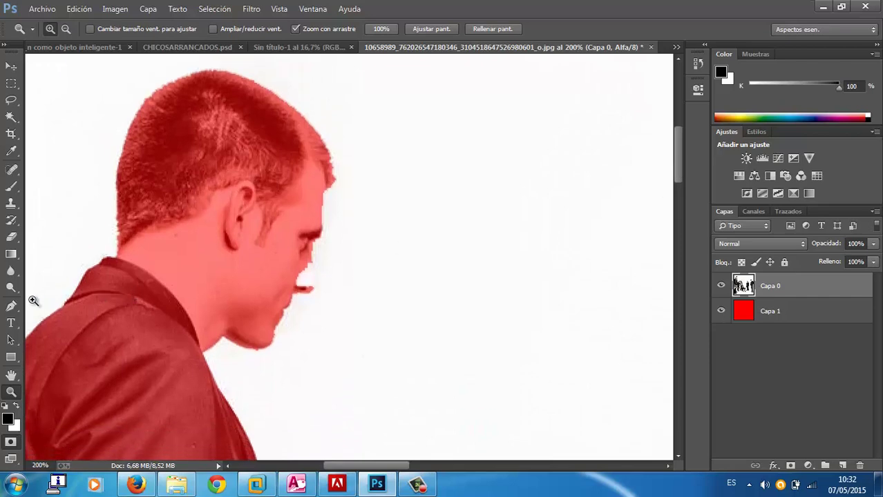
# Brush the white gap at the saxophonist's nose and lips into the red mask
pyautogui.click(12, 188)
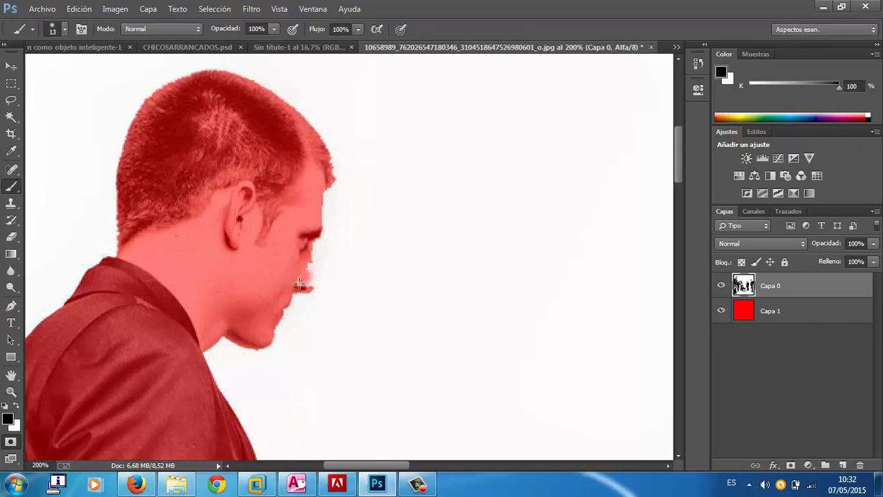
pyautogui.moveTo(305, 284); pyautogui.dragTo(306, 276)
pyautogui.moveTo(306, 288); pyautogui.dragTo(307, 278)
pyautogui.moveTo(380, 465); pyautogui.dragTo(345, 466)
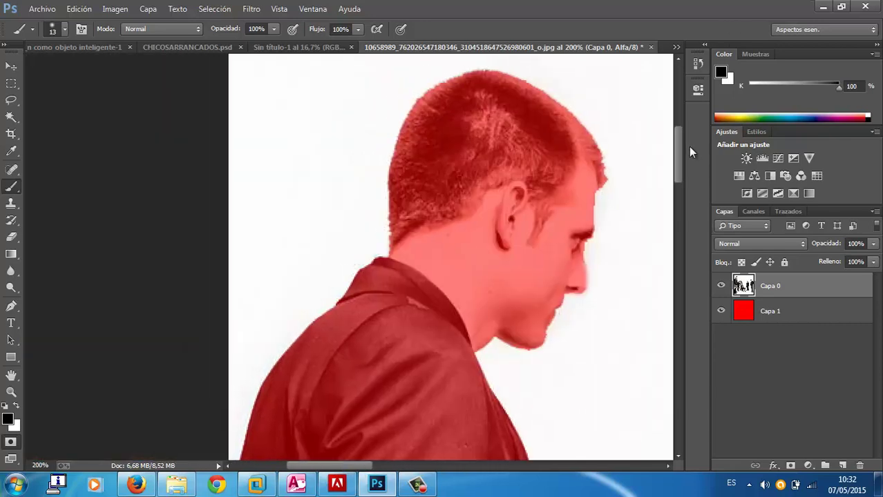
pyautogui.moveTo(679, 154)
pyautogui.mouseDown()
pyautogui.moveTo(701, 308)
pyautogui.moveTo(701, 377)
pyautogui.moveTo(700, 344)
pyautogui.mouseUp()
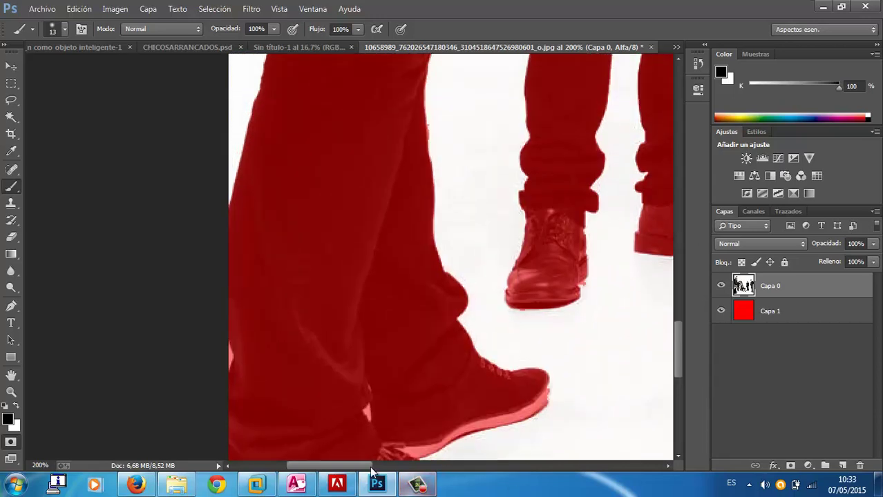
pyautogui.moveTo(373, 472); pyautogui.dragTo(397, 470)
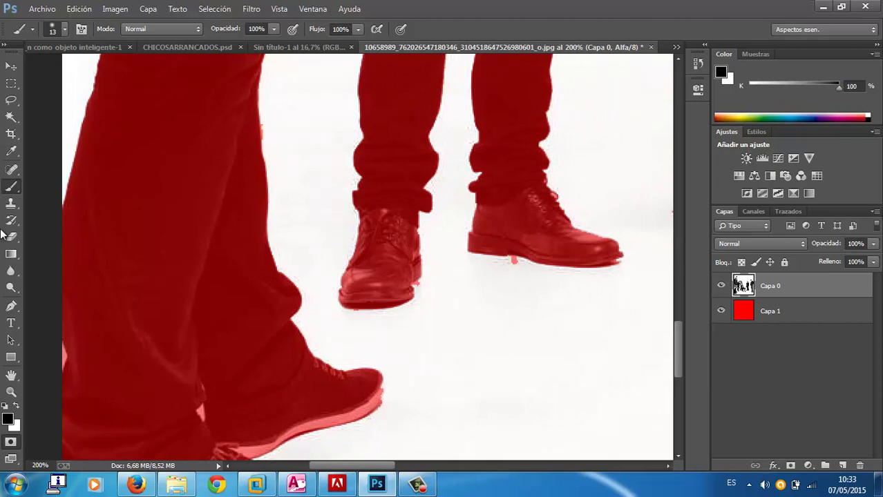
pyautogui.click(12, 237)
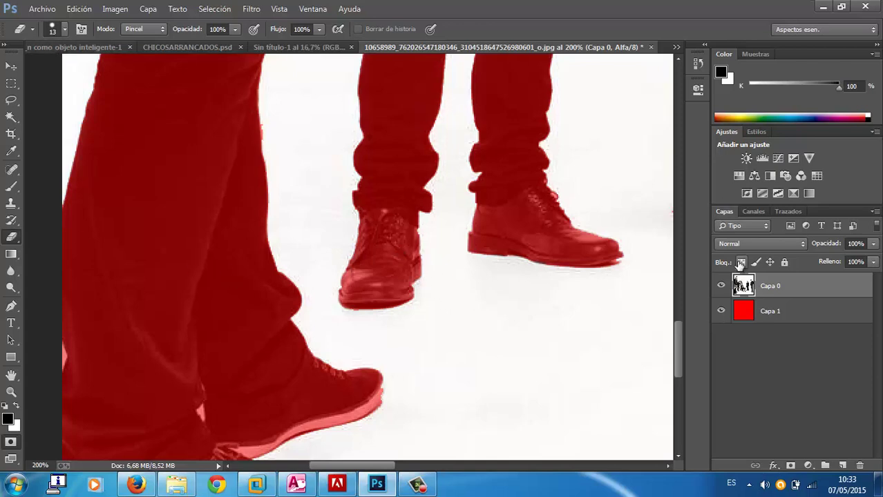
# Erase the red quick-mask overlay from a patch along the saxophone's neck
pyautogui.moveTo(678, 333)
pyautogui.mouseDown()
pyautogui.moveTo(682, 274)
pyautogui.moveTo(680, 284)
pyautogui.mouseUp()
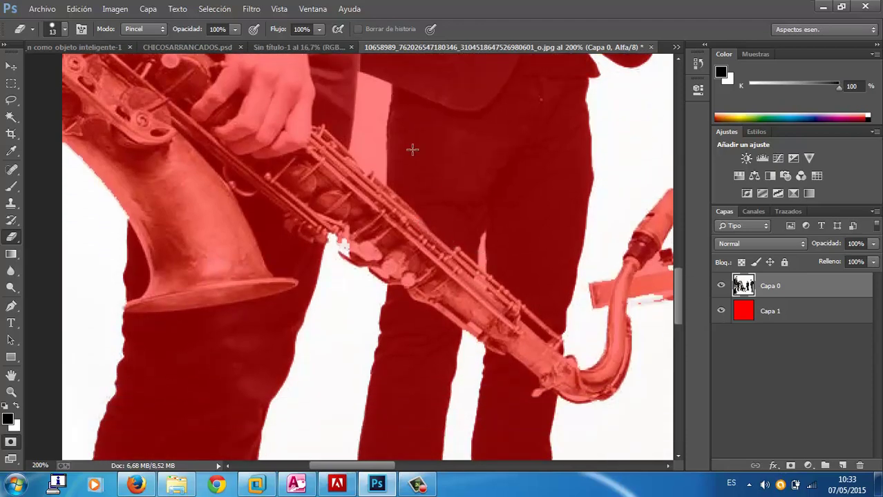
pyautogui.moveTo(639, 238); pyautogui.dragTo(649, 280)
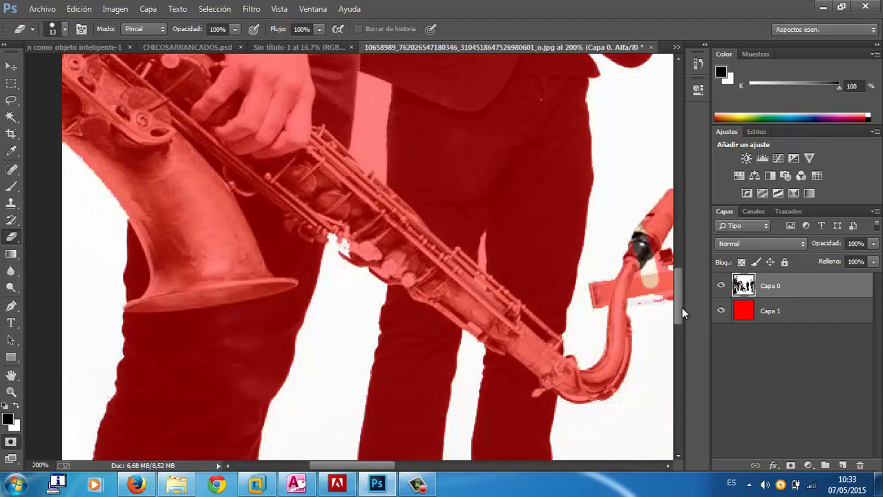
pyautogui.moveTo(680, 307)
pyautogui.mouseDown()
pyautogui.moveTo(668, 211)
pyautogui.moveTo(667, 219)
pyautogui.mouseUp()
pyautogui.moveTo(393, 467); pyautogui.dragTo(441, 488)
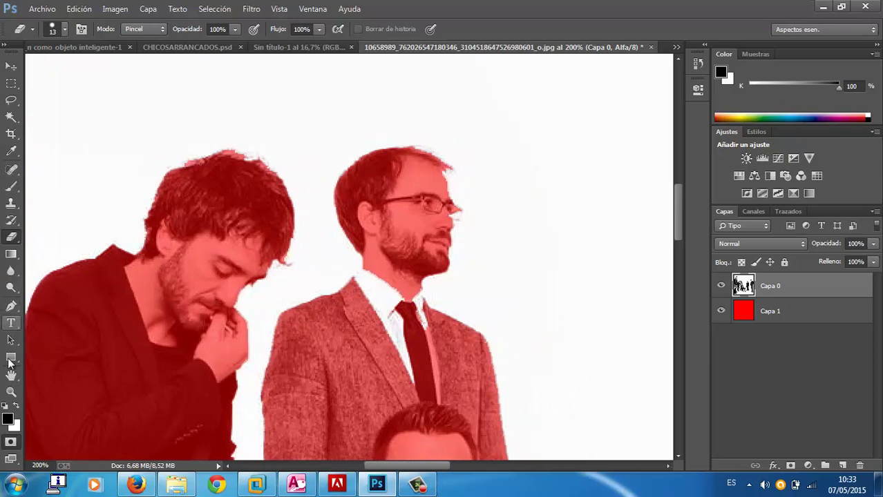
# Zoom in on the left man's hair edge and set the Eraser to 6 px
pyautogui.click(11, 392)
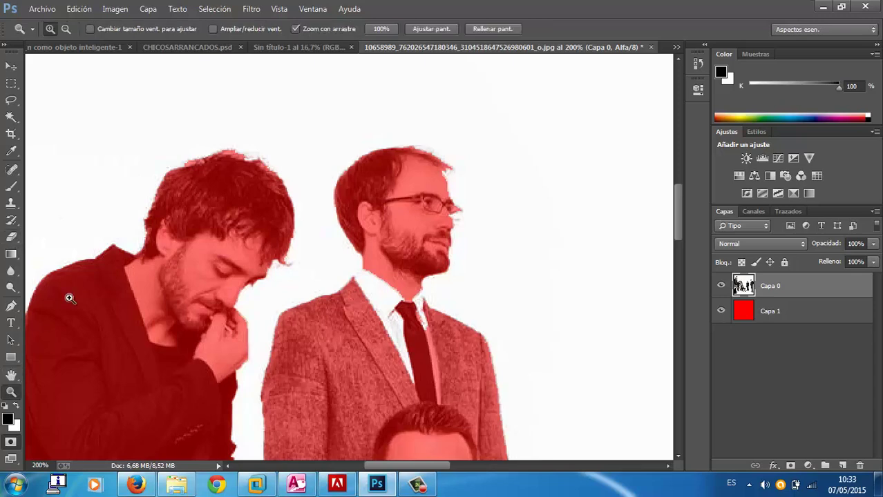
pyautogui.click(224, 151)
pyautogui.click(223, 151)
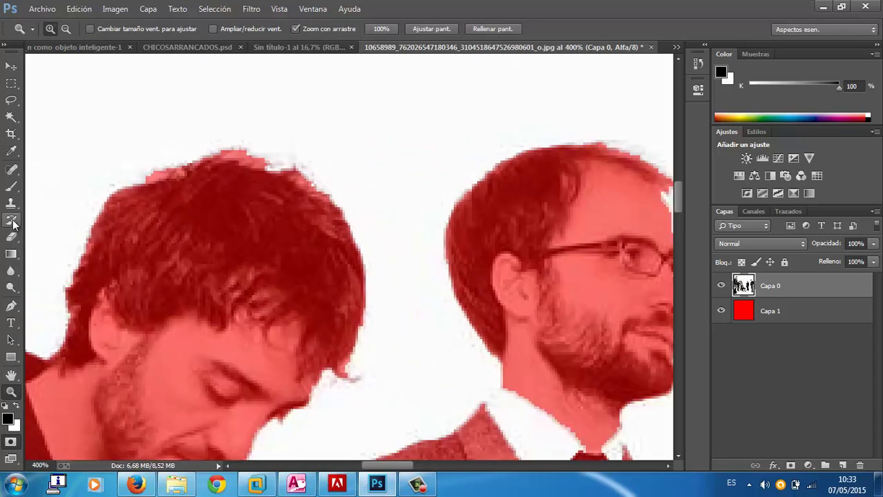
pyautogui.click(11, 236)
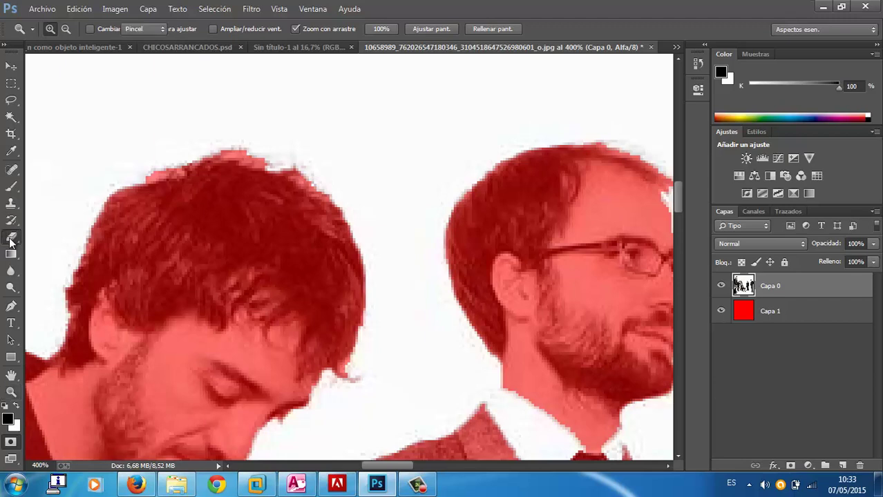
pyautogui.click(66, 27)
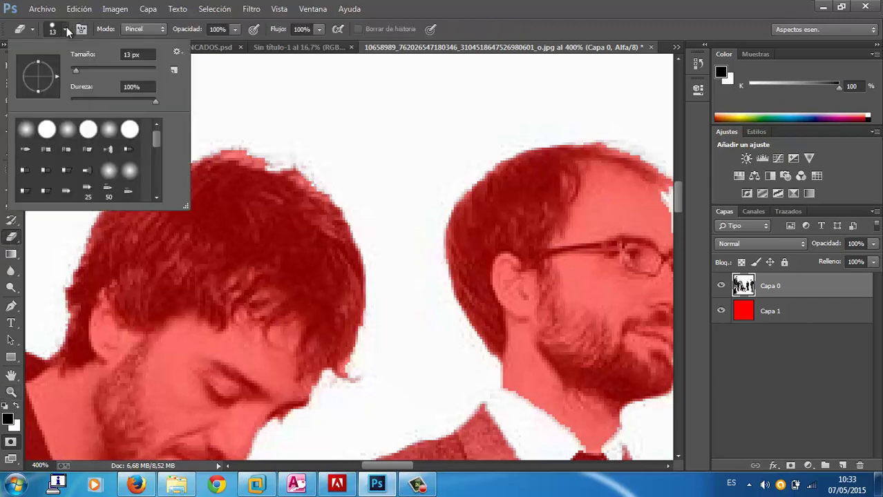
pyautogui.moveTo(81, 72); pyautogui.dragTo(70, 72)
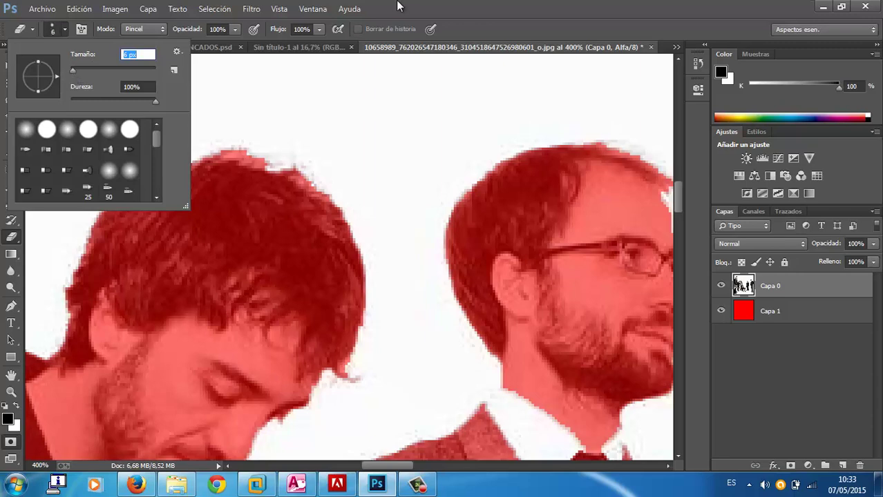
pyautogui.press('Return')
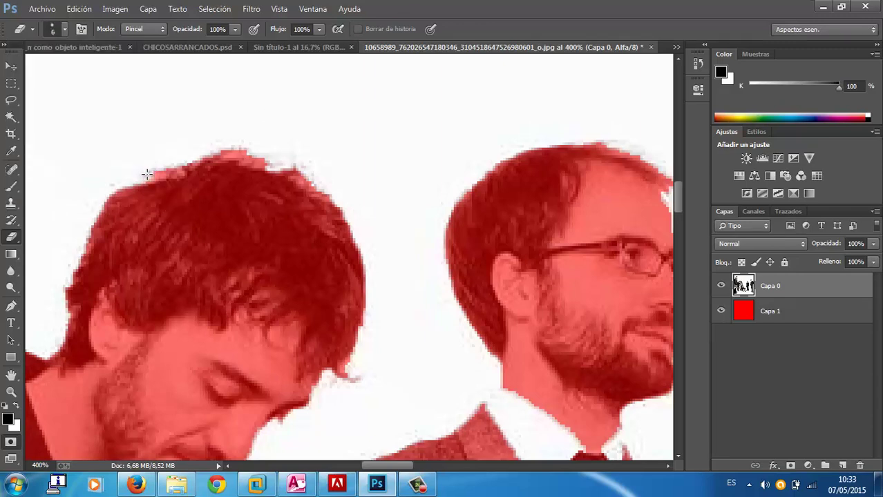
# Erase the red mask fringe along the top of the left musician's hair
pyautogui.moveTo(156, 170)
pyautogui.mouseDown()
pyautogui.moveTo(163, 168)
pyautogui.moveTo(144, 178)
pyautogui.mouseUp()
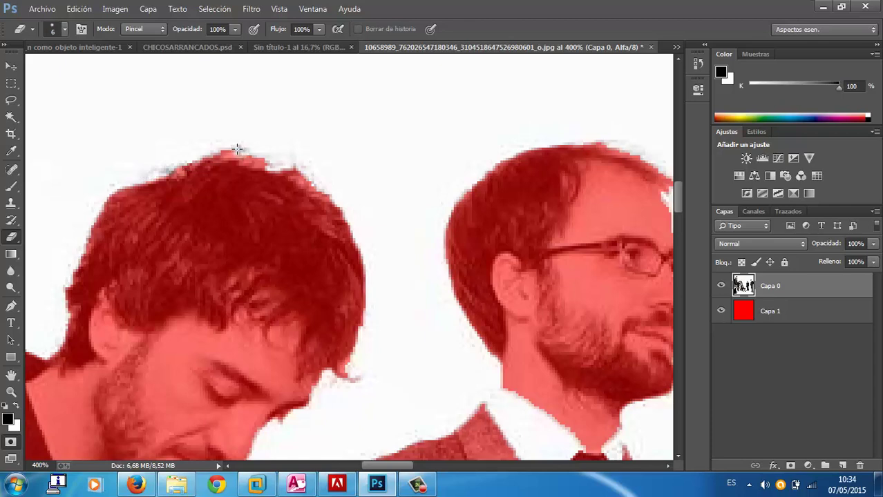
pyautogui.moveTo(234, 148); pyautogui.dragTo(269, 155)
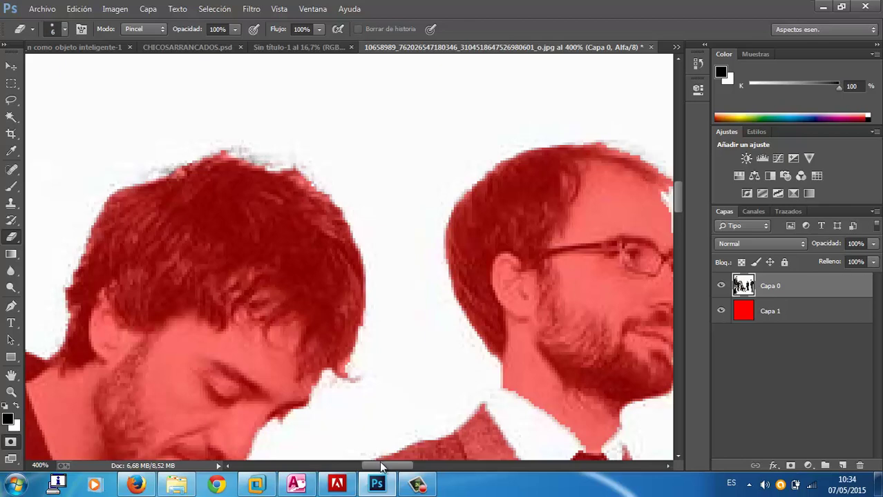
pyautogui.moveTo(383, 467); pyautogui.dragTo(398, 467)
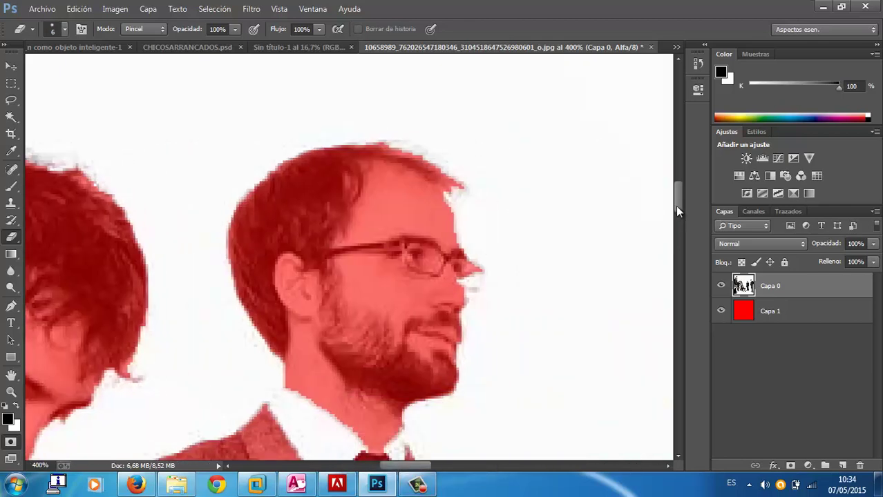
pyautogui.moveTo(675, 206); pyautogui.dragTo(680, 216)
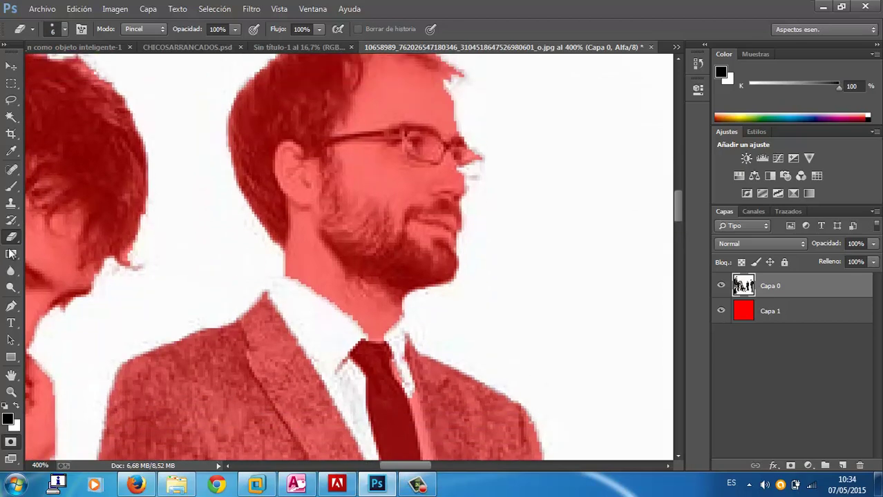
pyautogui.click(15, 186)
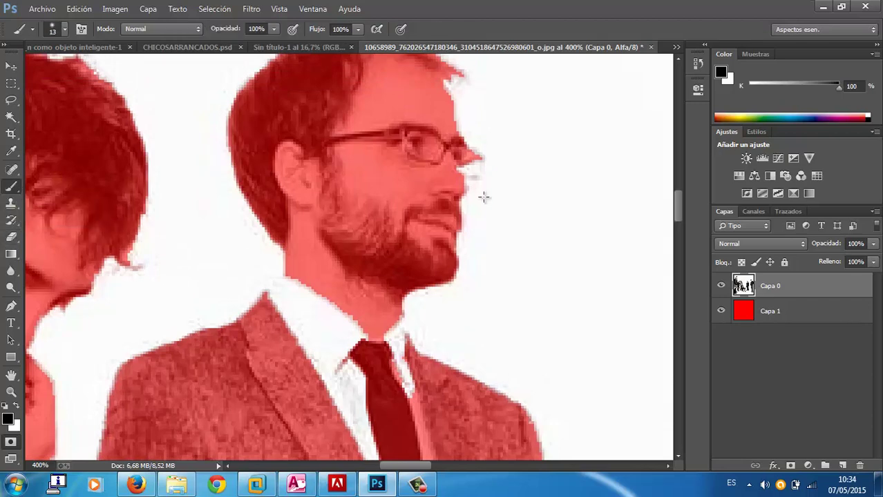
# Brush the mask over the glasses edge and the white gaps beside the knobs
pyautogui.click(460, 168)
pyautogui.moveTo(468, 168); pyautogui.dragTo(478, 161)
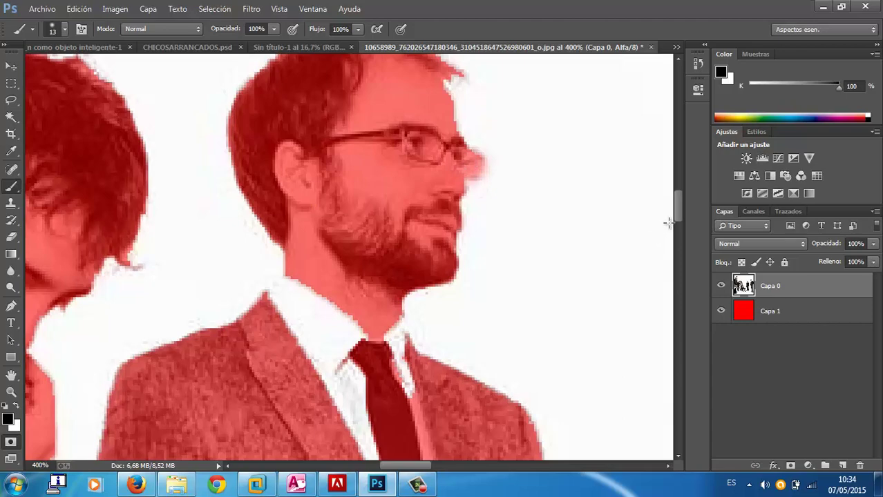
pyautogui.moveTo(675, 215)
pyautogui.mouseDown()
pyautogui.moveTo(694, 319)
pyautogui.moveTo(692, 312)
pyautogui.mouseUp()
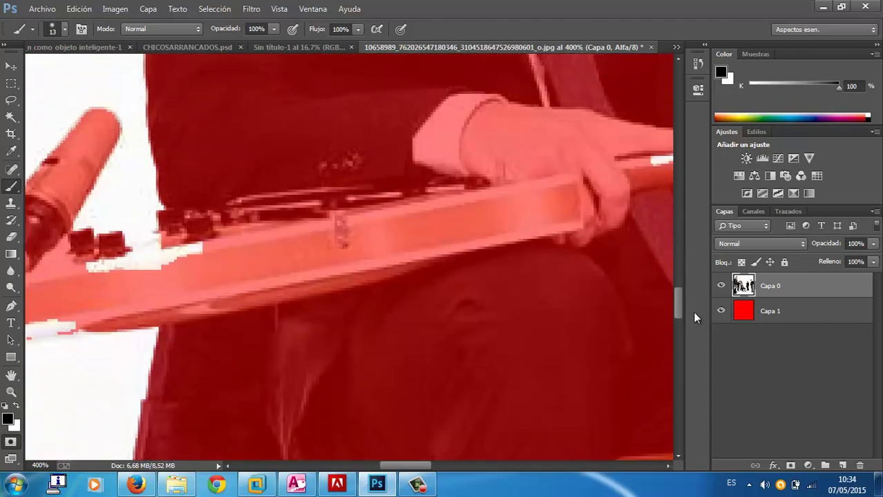
pyautogui.moveTo(397, 465)
pyautogui.mouseDown()
pyautogui.moveTo(375, 476)
pyautogui.moveTo(420, 487)
pyautogui.mouseUp()
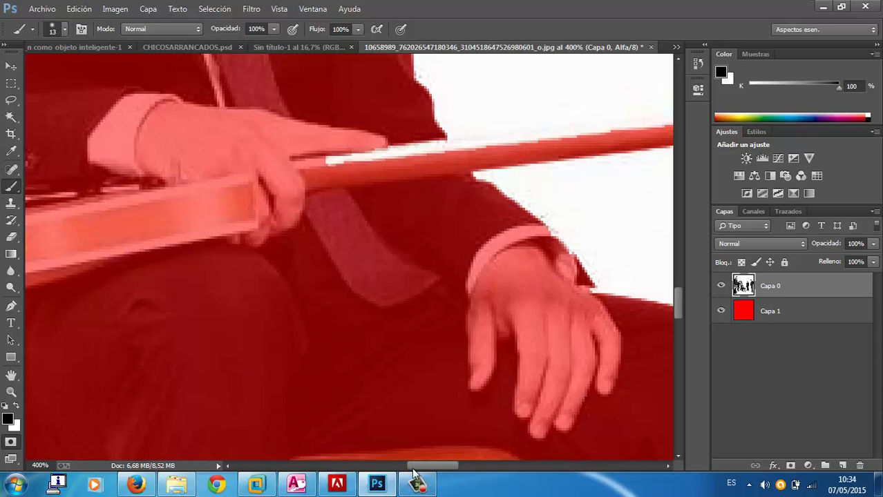
pyautogui.moveTo(416, 466); pyautogui.dragTo(366, 466)
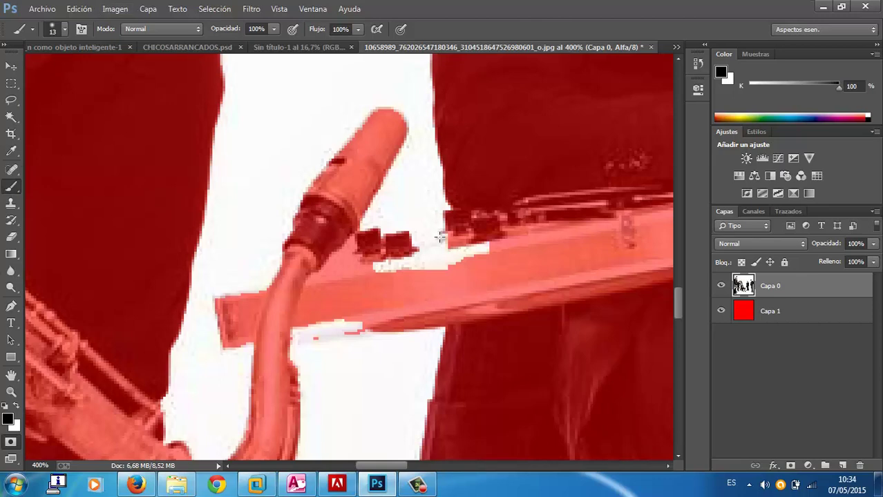
pyautogui.moveTo(434, 253); pyautogui.dragTo(373, 267)
pyautogui.moveTo(473, 254)
pyautogui.mouseDown()
pyautogui.moveTo(462, 256)
pyautogui.moveTo(487, 245)
pyautogui.moveTo(406, 247)
pyautogui.mouseUp()
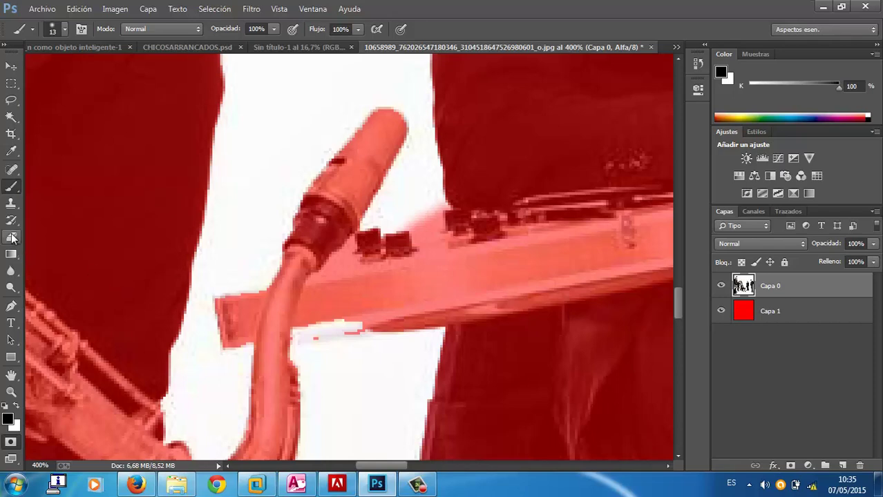
# Erase a small patch between mouthpiece and knobs, then brush over the stick's top highlight
pyautogui.click(12, 238)
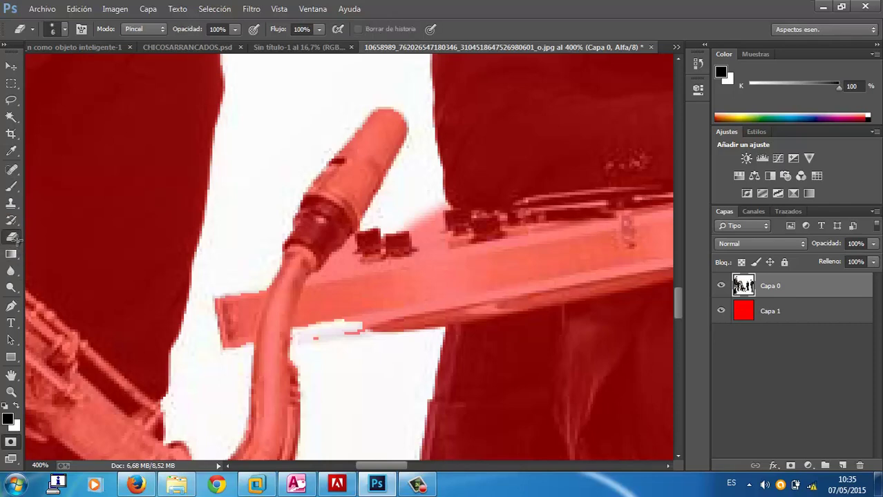
pyautogui.moveTo(423, 220)
pyautogui.mouseDown()
pyautogui.moveTo(436, 209)
pyautogui.moveTo(409, 221)
pyautogui.moveTo(436, 222)
pyautogui.mouseUp()
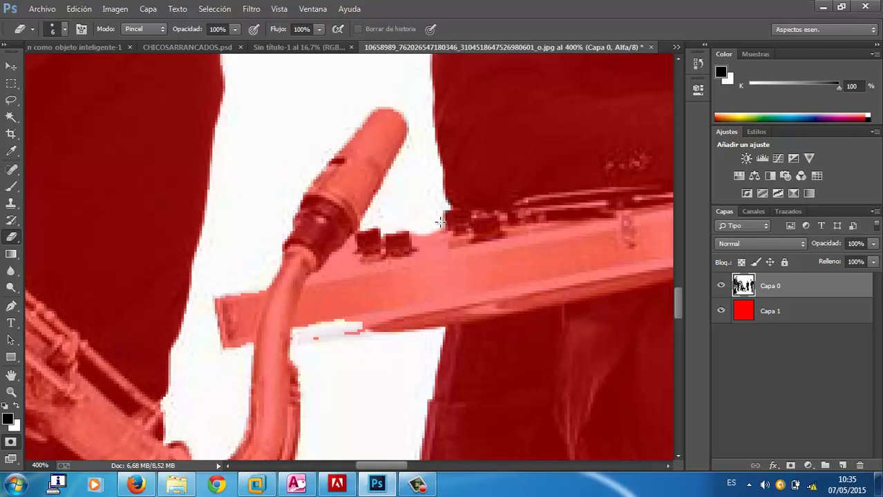
pyautogui.moveTo(446, 463); pyautogui.dragTo(467, 457)
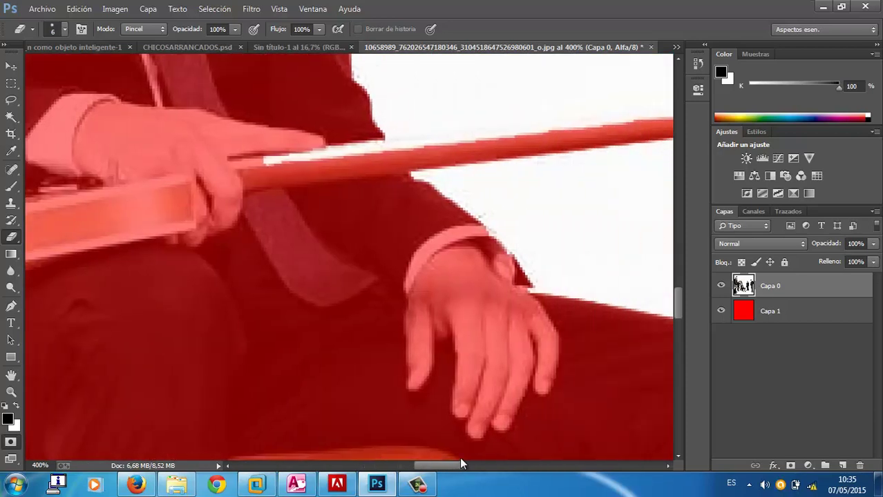
pyautogui.click(11, 187)
pyautogui.moveTo(117, 162); pyautogui.dragTo(593, 119)
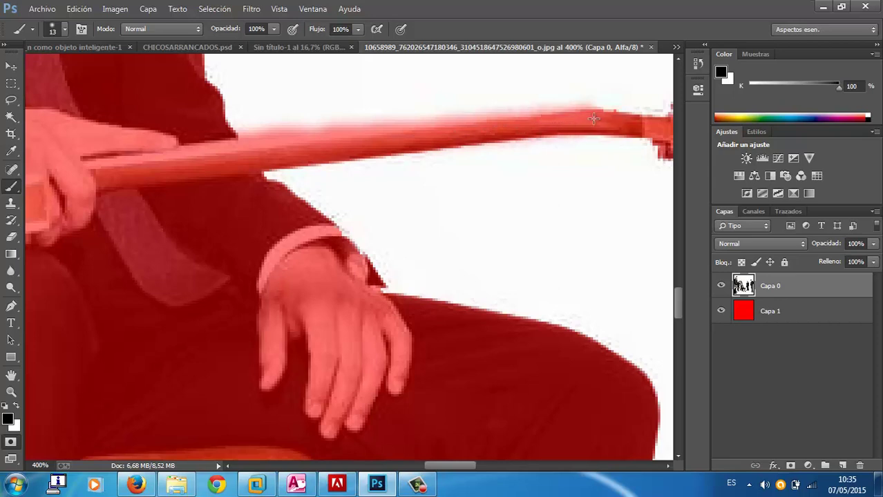
# Set the Eraser to 3 px and try erasing along the stick's upper edge, undoing the stroke
pyautogui.click(11, 237)
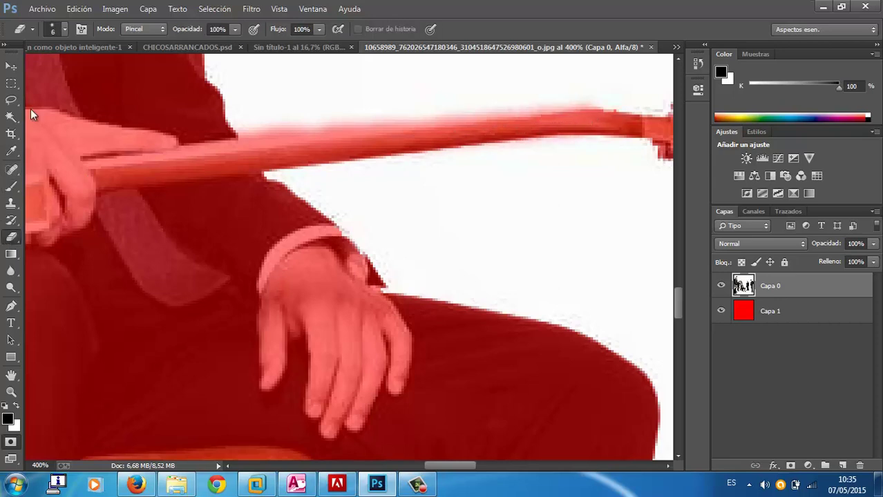
pyautogui.click(66, 29)
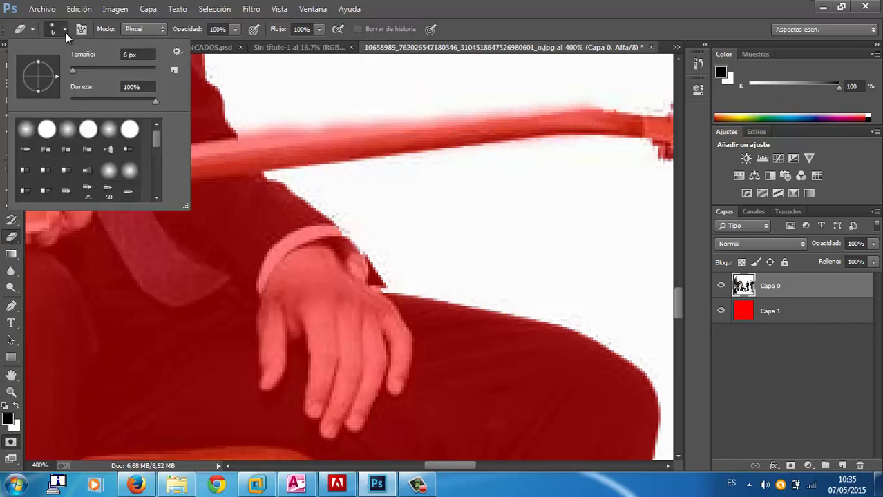
pyautogui.click(74, 66)
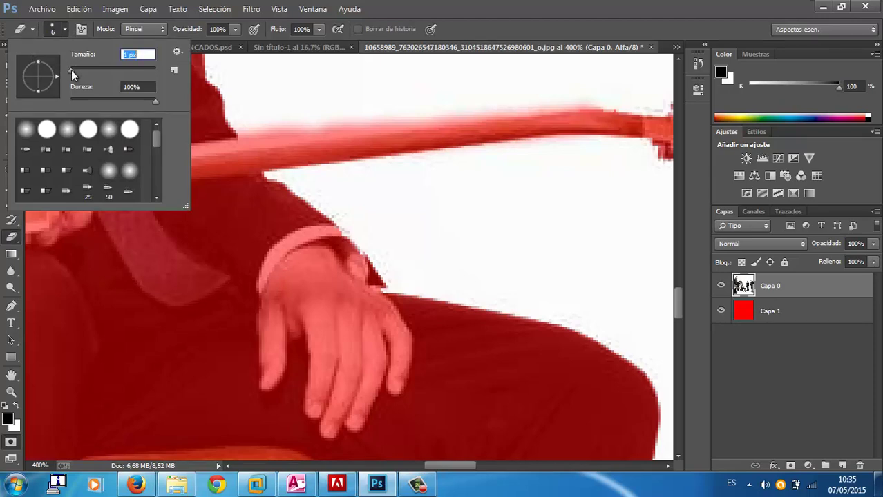
pyautogui.write('3')
pyautogui.press('Return')
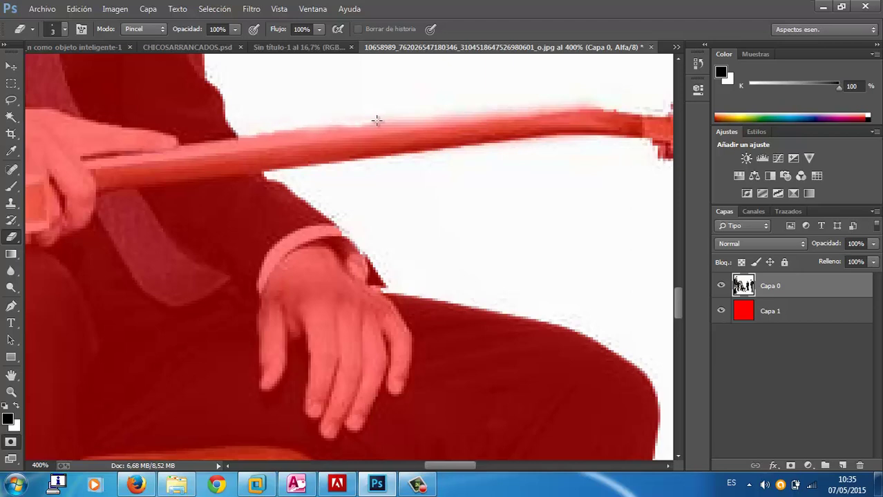
pyautogui.moveTo(426, 120); pyautogui.dragTo(345, 128)
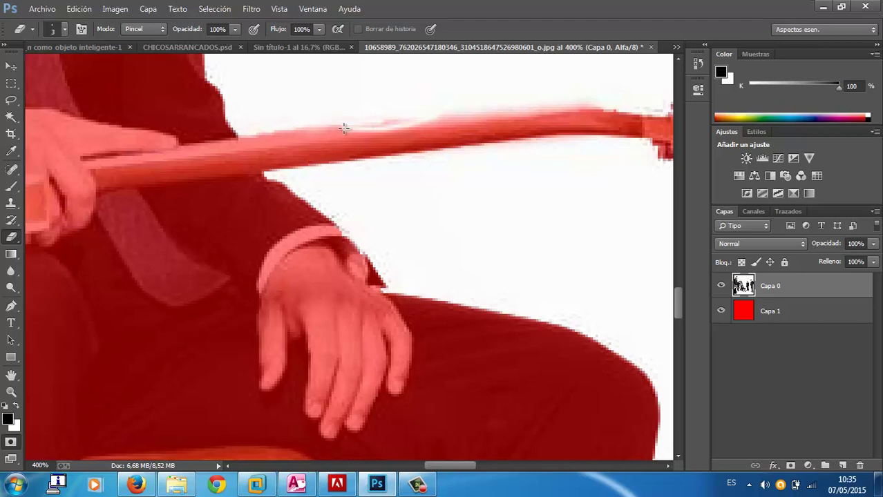
pyautogui.hotkey('ctrl', 'z')
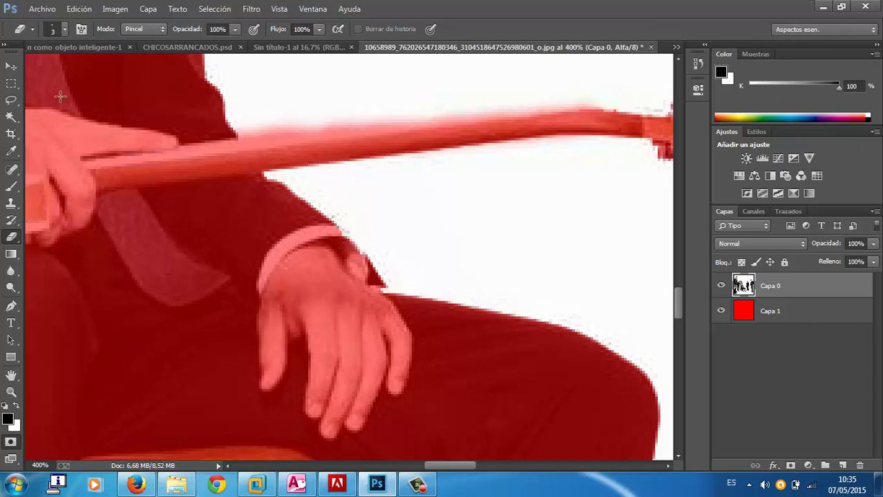
# Switch the Eraser to 6 px and clean the mask along the stick's top edge
pyautogui.click(63, 33)
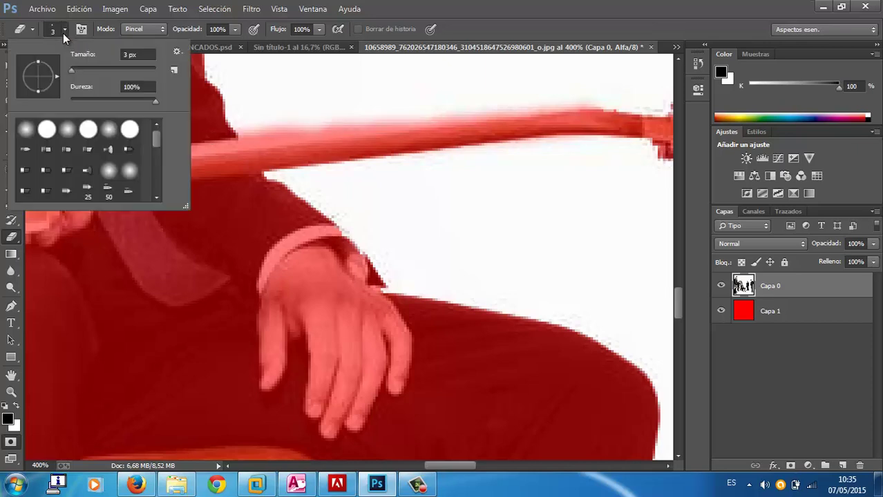
pyautogui.click(70, 70)
pyautogui.click(288, 86)
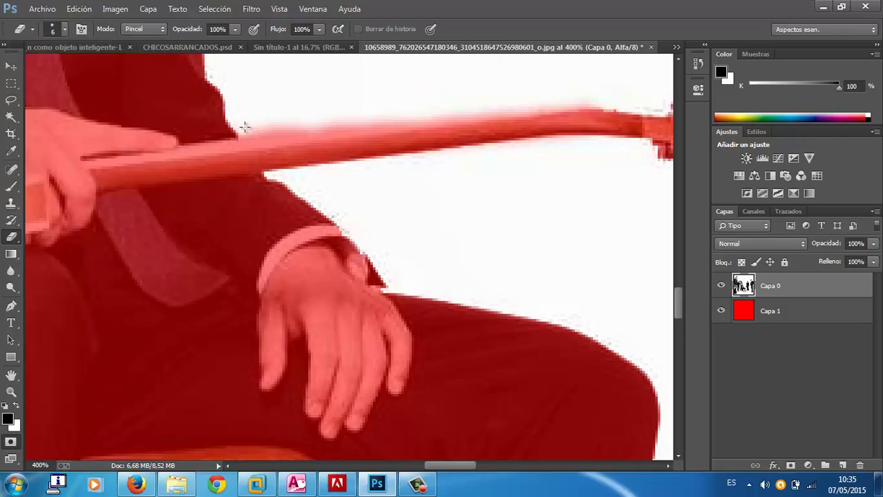
pyautogui.moveTo(245, 126)
pyautogui.mouseDown()
pyautogui.moveTo(482, 102)
pyautogui.moveTo(602, 103)
pyautogui.mouseUp()
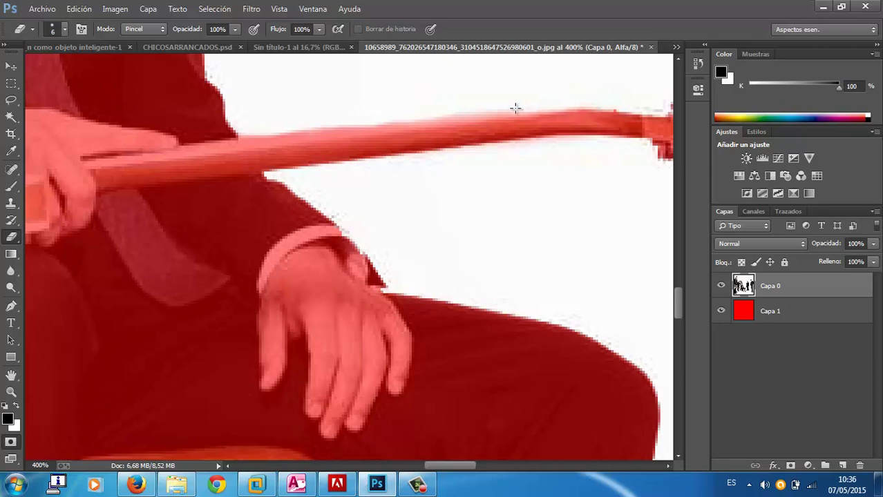
pyautogui.moveTo(504, 109); pyautogui.dragTo(433, 117)
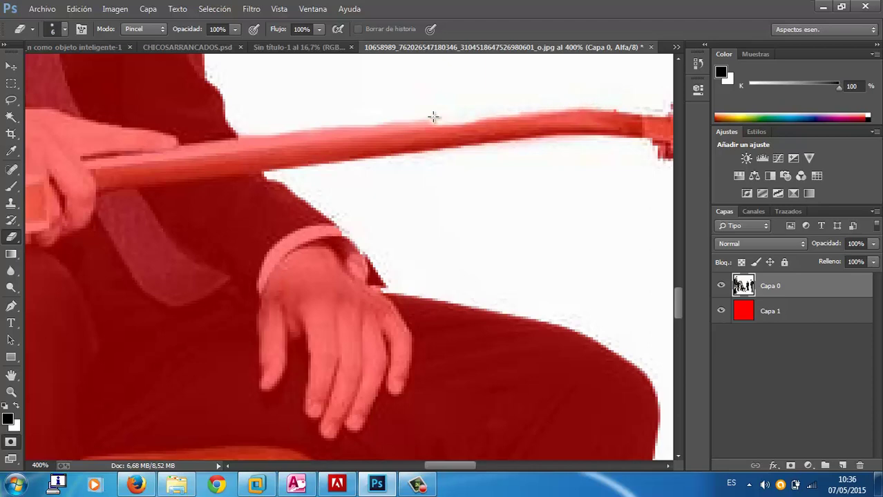
# Repaint the mask along the stick's right top edge and erase the pink haze above it
pyautogui.click(11, 187)
pyautogui.moveTo(434, 123); pyautogui.dragTo(443, 127)
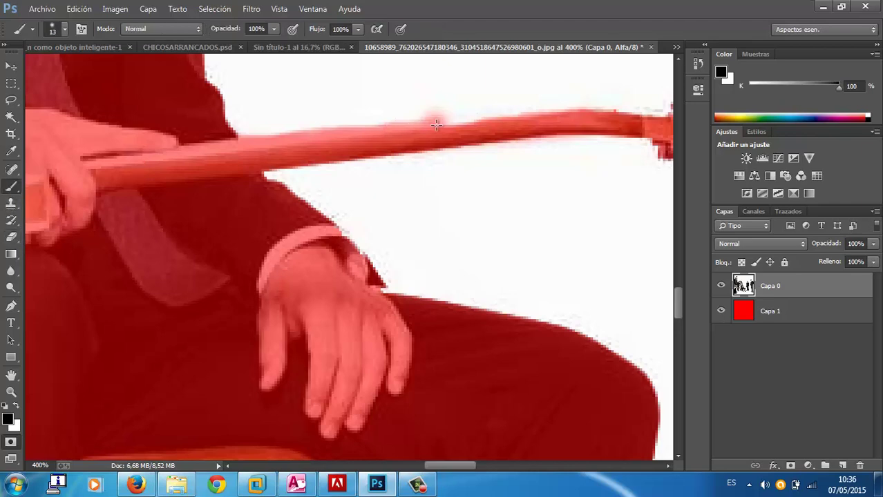
pyautogui.hotkey('ctrl', 'z')
pyautogui.moveTo(435, 133); pyautogui.dragTo(517, 125)
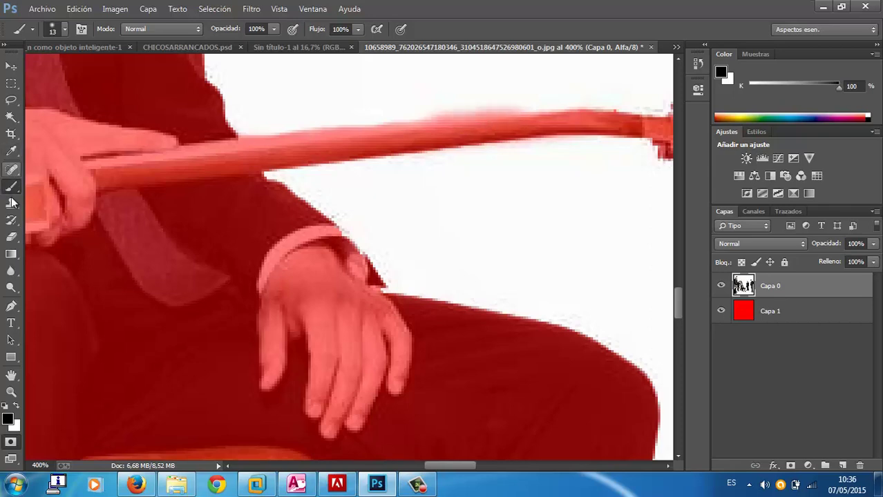
pyautogui.click(11, 237)
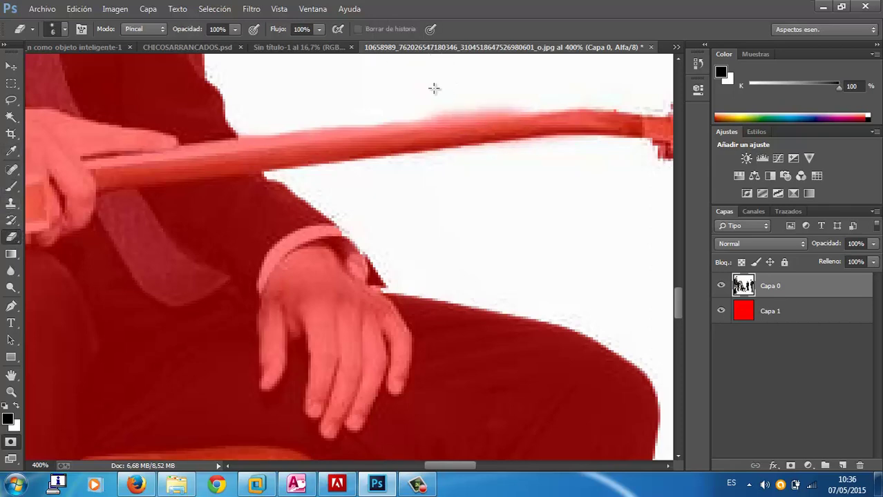
pyautogui.moveTo(456, 105)
pyautogui.mouseDown()
pyautogui.moveTo(508, 101)
pyautogui.moveTo(418, 113)
pyautogui.mouseUp()
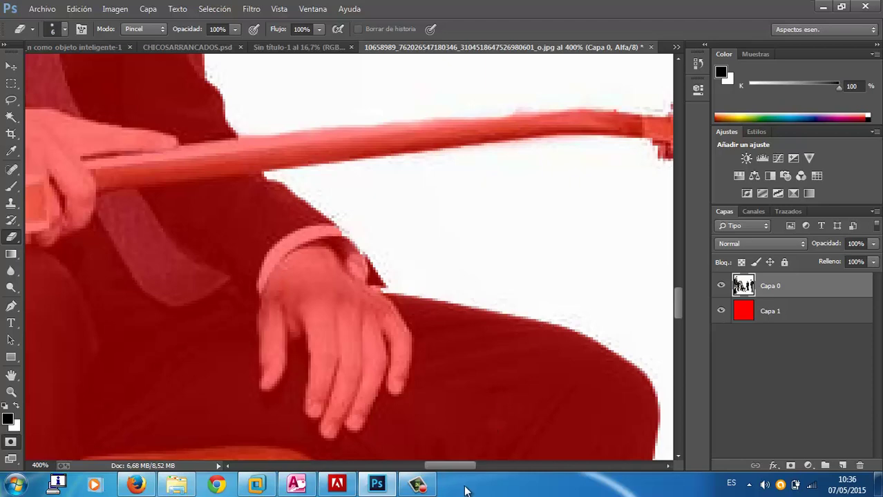
pyautogui.moveTo(473, 466); pyautogui.dragTo(513, 476)
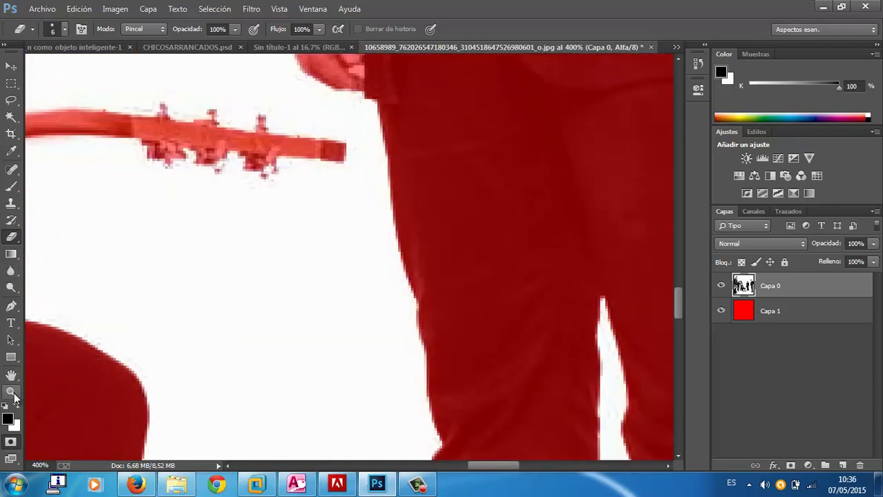
# Zoom out to 200% and erase the red fringe under the middle musician's shoe
pyautogui.click(11, 392)
pyautogui.keyDown('alt'); pyautogui.click(266, 288); pyautogui.keyUp('alt')
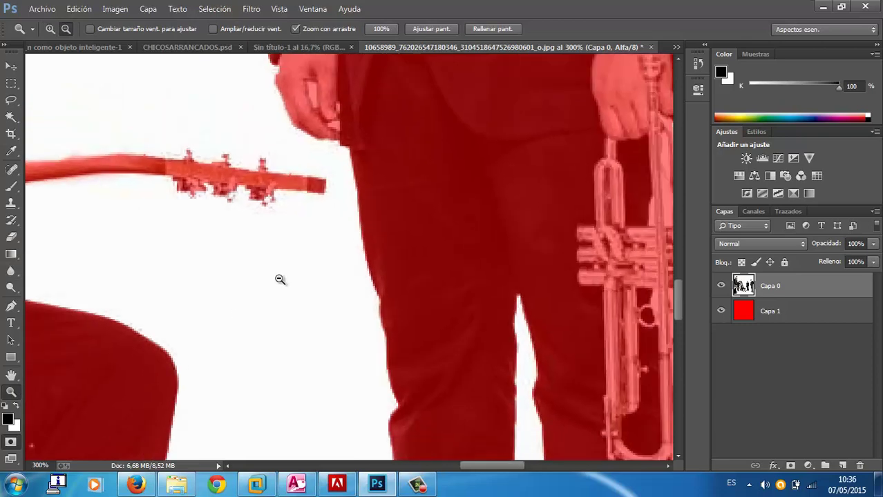
pyautogui.keyDown('alt'); pyautogui.click(339, 272); pyautogui.keyUp('alt')
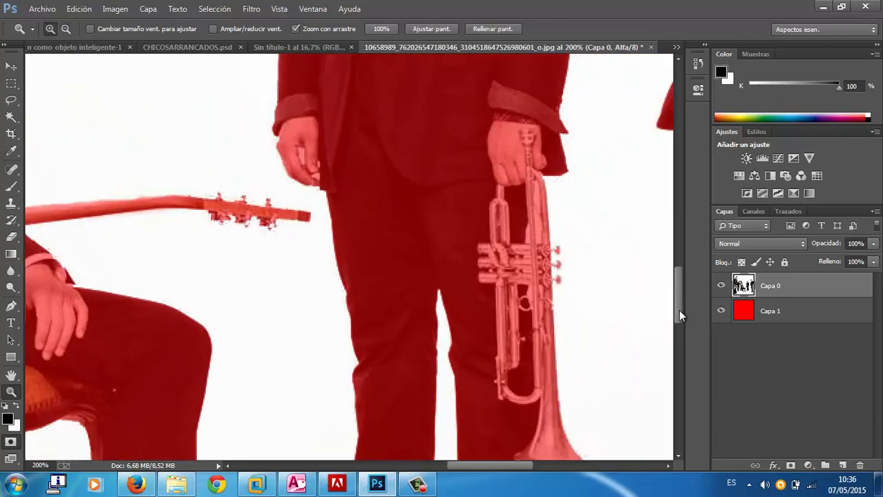
pyautogui.moveTo(678, 309); pyautogui.dragTo(680, 350)
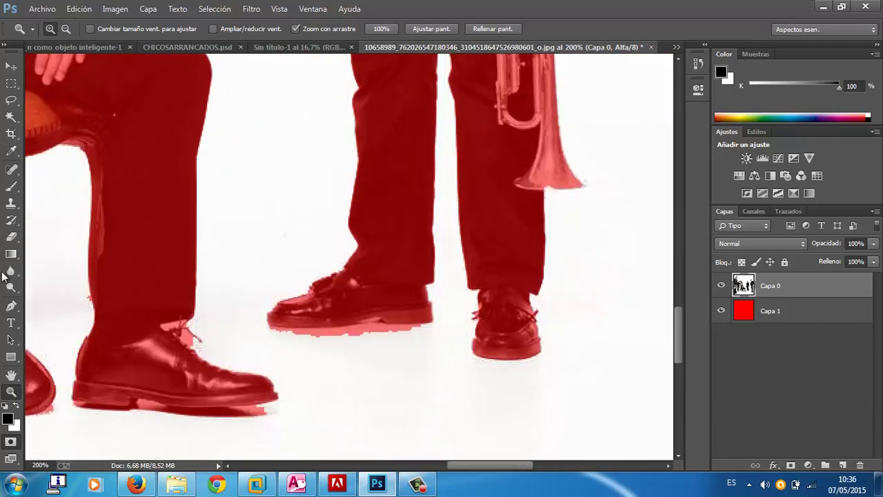
pyautogui.click(11, 237)
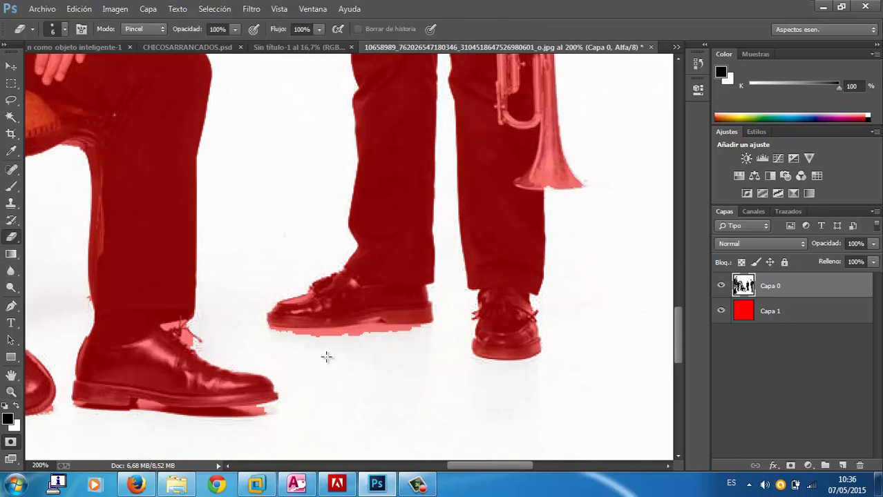
pyautogui.moveTo(327, 336)
pyautogui.mouseDown()
pyautogui.moveTo(288, 335)
pyautogui.moveTo(404, 332)
pyautogui.mouseUp()
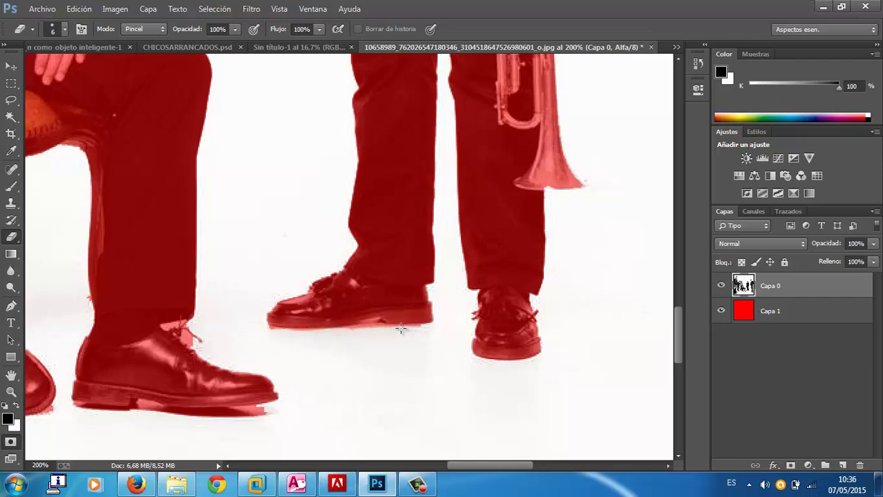
pyautogui.moveTo(366, 328); pyautogui.dragTo(410, 328)
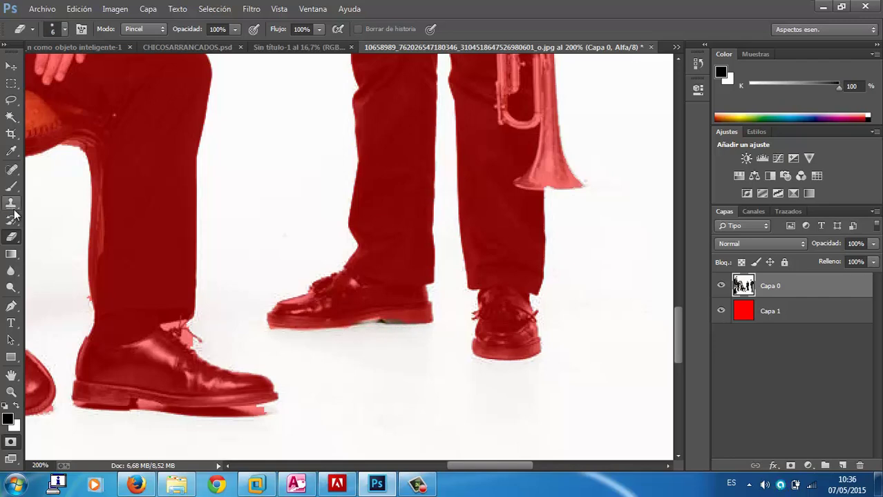
# Brush the mask back along the middle shoe's sole edge
pyautogui.click(11, 186)
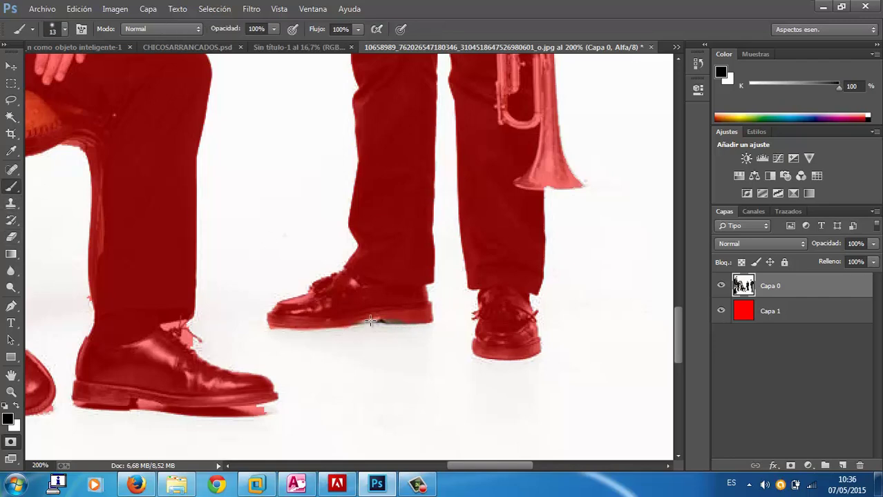
pyautogui.moveTo(365, 321); pyautogui.dragTo(414, 322)
pyautogui.click(11, 391)
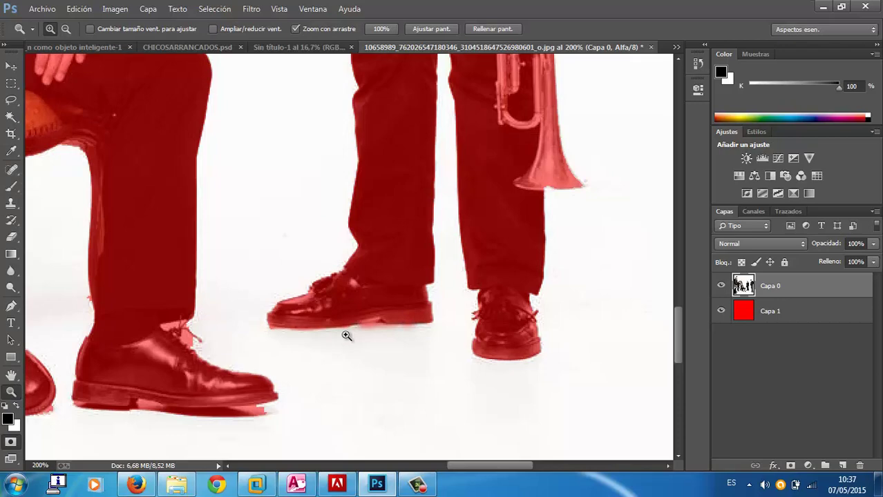
# Zoom to 700% on the shoe, erase the pinkish fringe and repaint the sole's bottom edge
pyautogui.click(377, 330)
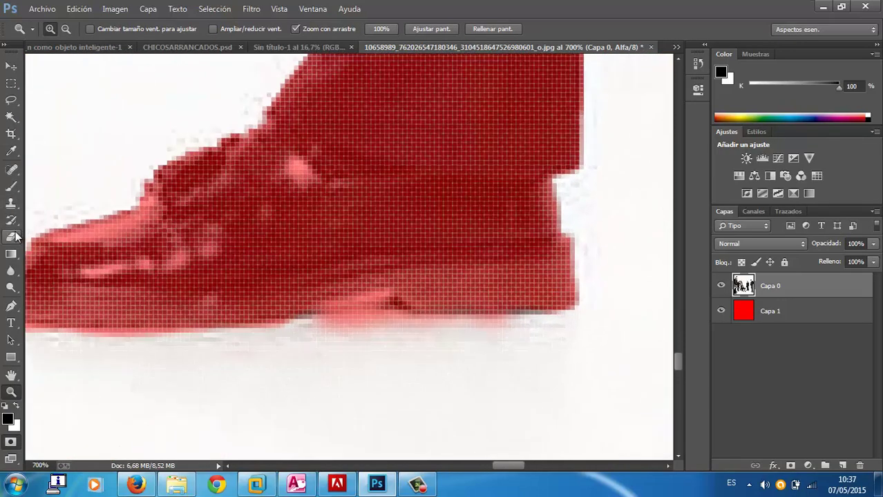
pyautogui.click(11, 237)
pyautogui.moveTo(418, 335)
pyautogui.mouseDown()
pyautogui.moveTo(331, 334)
pyautogui.moveTo(466, 340)
pyautogui.moveTo(308, 323)
pyautogui.mouseUp()
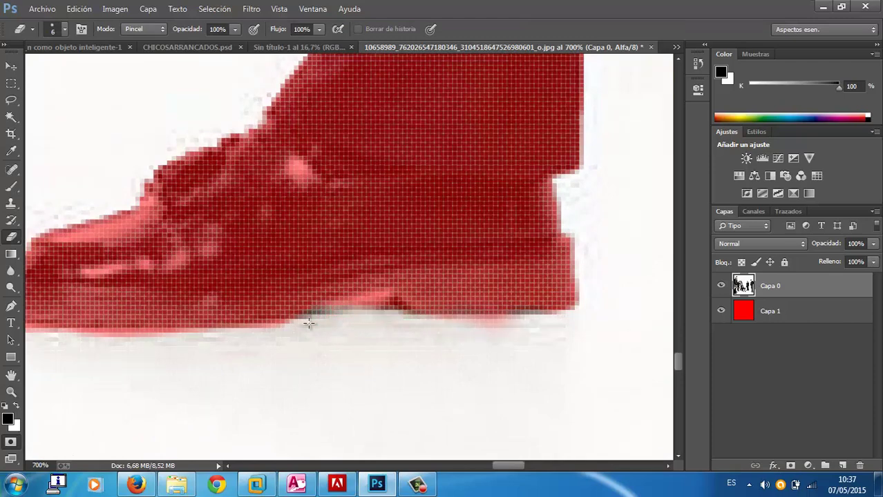
pyautogui.click(11, 186)
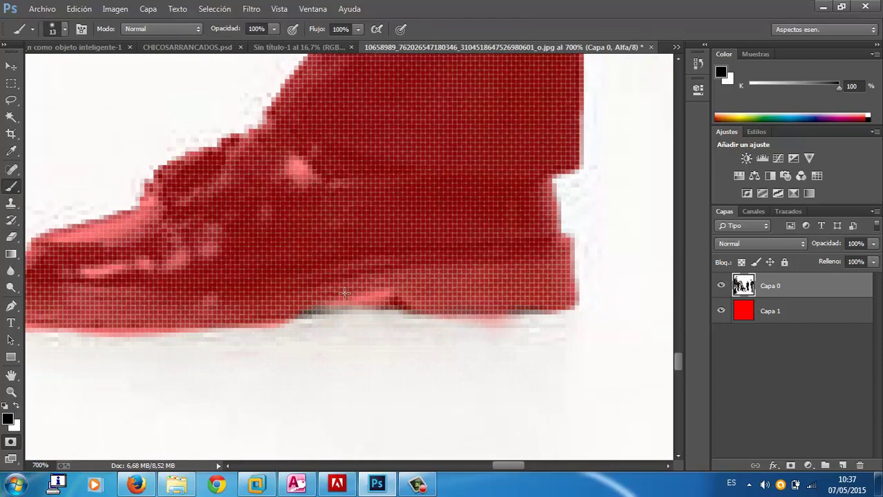
pyautogui.moveTo(317, 300)
pyautogui.mouseDown()
pyautogui.moveTo(299, 301)
pyautogui.moveTo(409, 296)
pyautogui.mouseUp()
# Set the brush to 100% hardness and 6 px, undoing a stray stroke
pyautogui.click(64, 31)
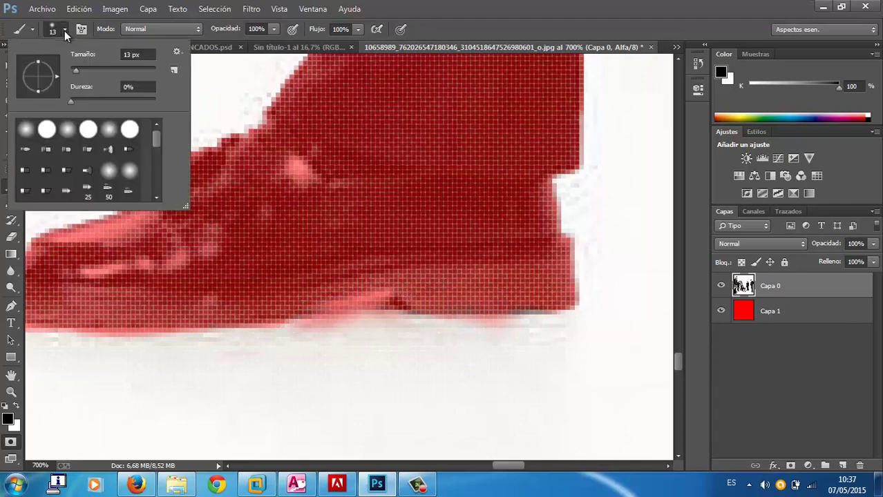
pyautogui.click(44, 134)
pyautogui.moveTo(382, 304); pyautogui.dragTo(357, 297)
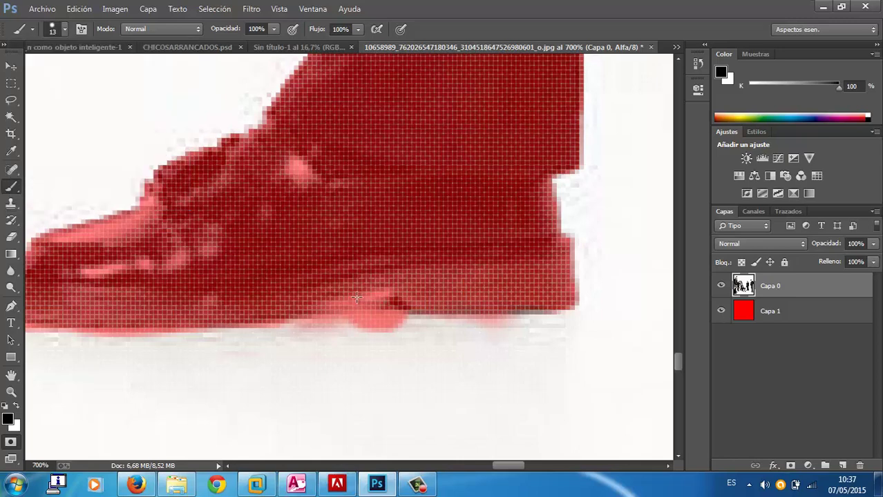
pyautogui.hotkey('ctrl', 'z')
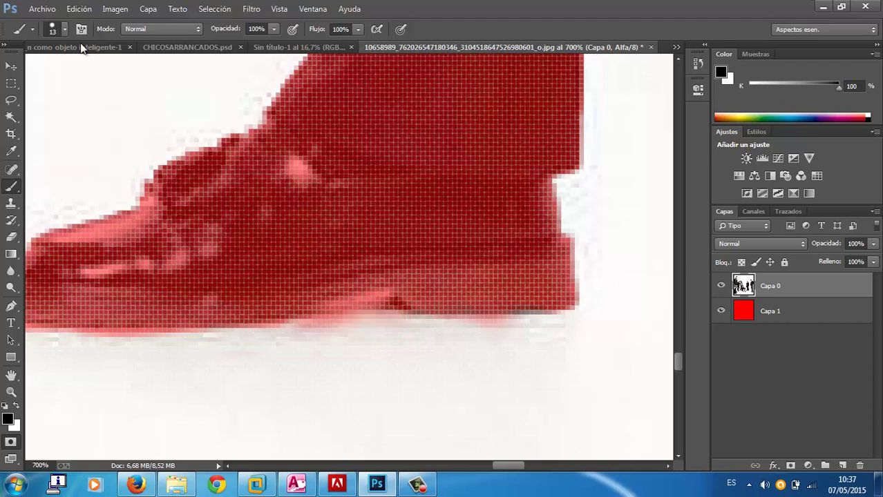
pyautogui.click(65, 31)
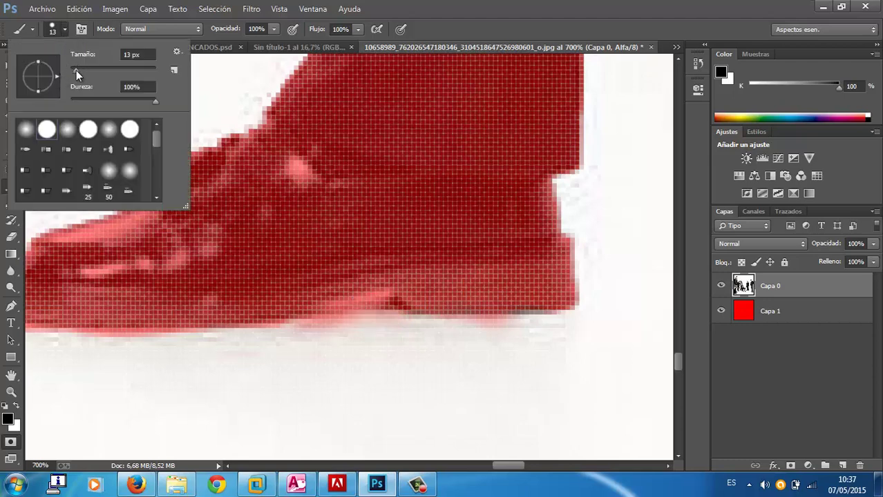
pyautogui.moveTo(77, 67); pyautogui.dragTo(71, 70)
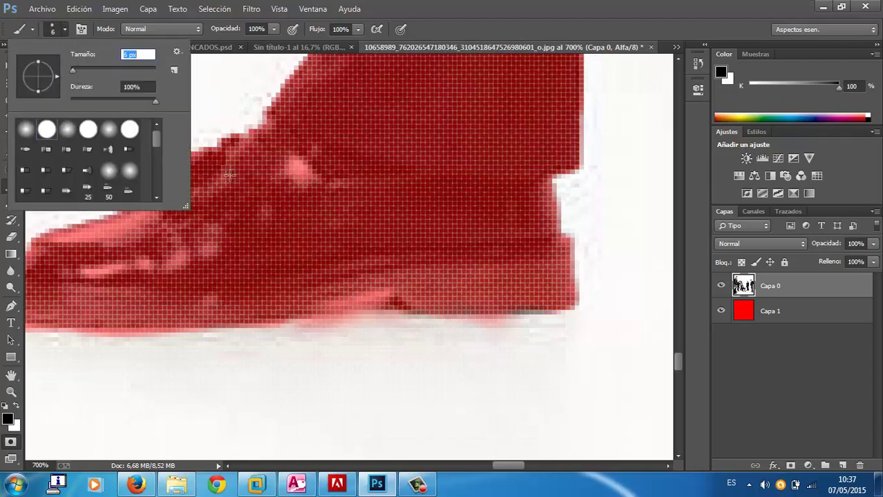
pyautogui.click(353, 281)
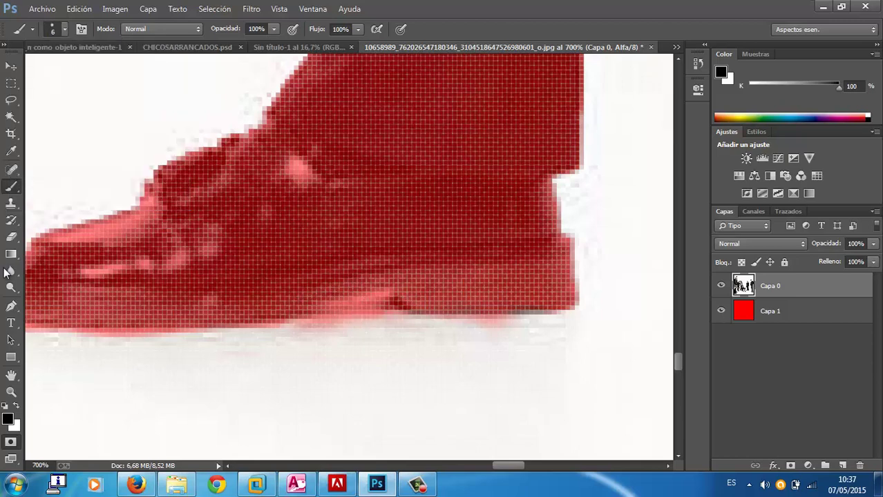
# Erase the remaining fringe along the sole's bottom, then zoom out to 400% to show both shoes
pyautogui.click(10, 237)
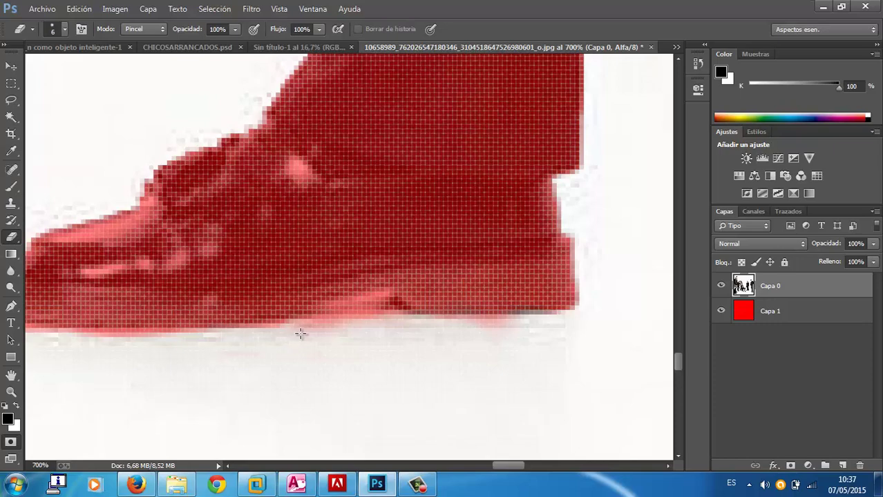
pyautogui.moveTo(300, 333); pyautogui.dragTo(354, 329)
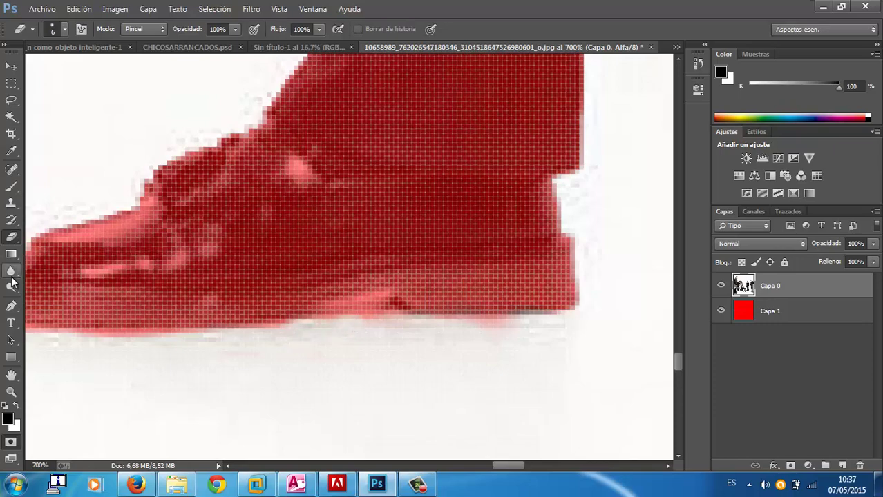
pyautogui.click(10, 392)
pyautogui.keyDown('alt'); pyautogui.click(219, 310); pyautogui.keyUp('alt')
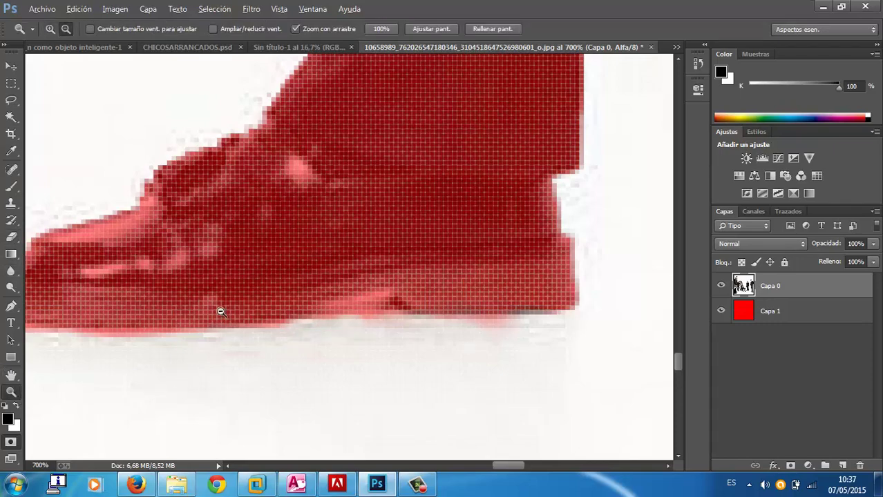
pyautogui.keyDown('alt'); pyautogui.click(252, 311); pyautogui.keyUp('alt')
# Zoom out to 200% and paint the quick mask around the feet
pyautogui.keyDown('alt'); pyautogui.click(253, 315); pyautogui.keyUp('alt')
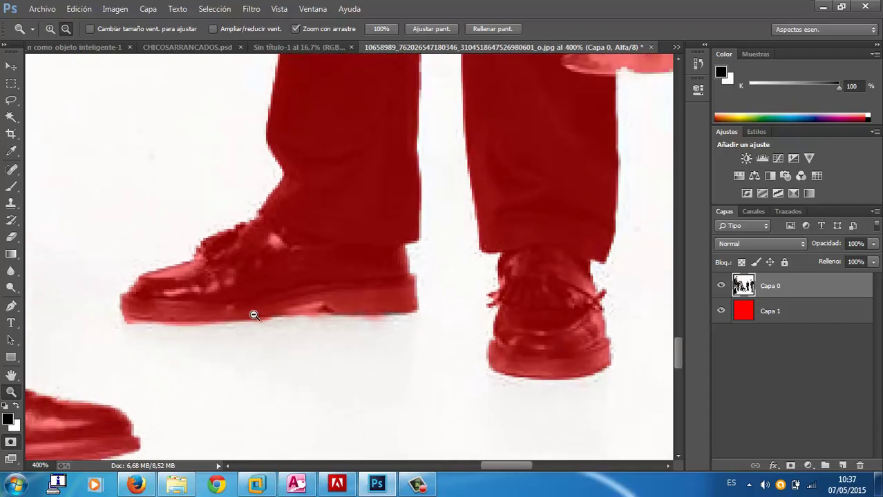
pyautogui.keyDown('alt'); pyautogui.click(253, 315); pyautogui.keyUp('alt')
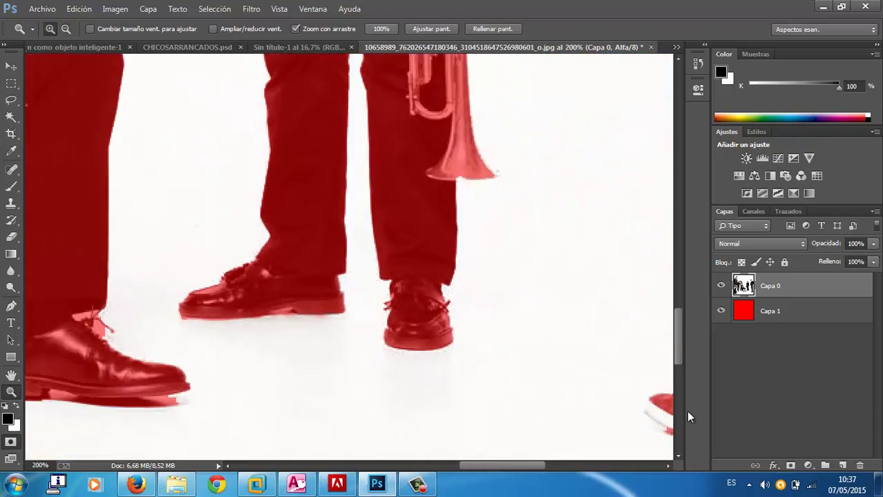
pyautogui.moveTo(682, 345)
pyautogui.mouseDown()
pyautogui.moveTo(661, 227)
pyautogui.moveTo(508, 406)
pyautogui.mouseUp()
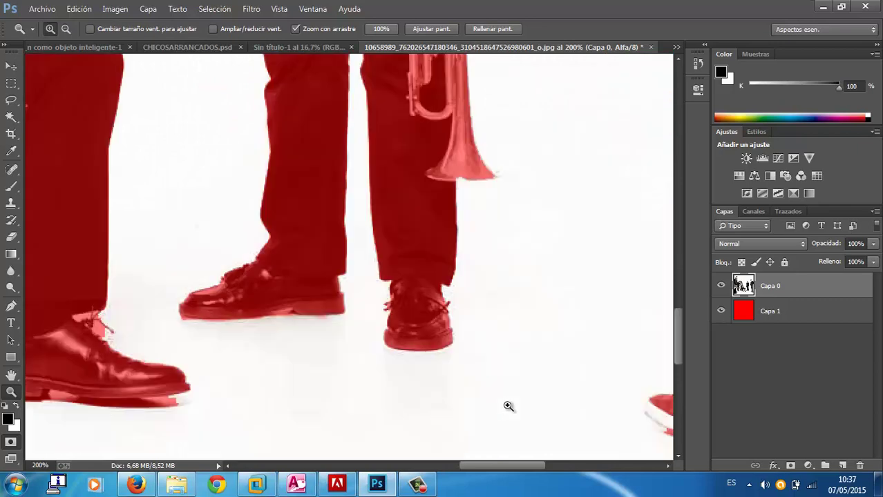
pyautogui.moveTo(517, 464); pyautogui.dragTo(583, 464)
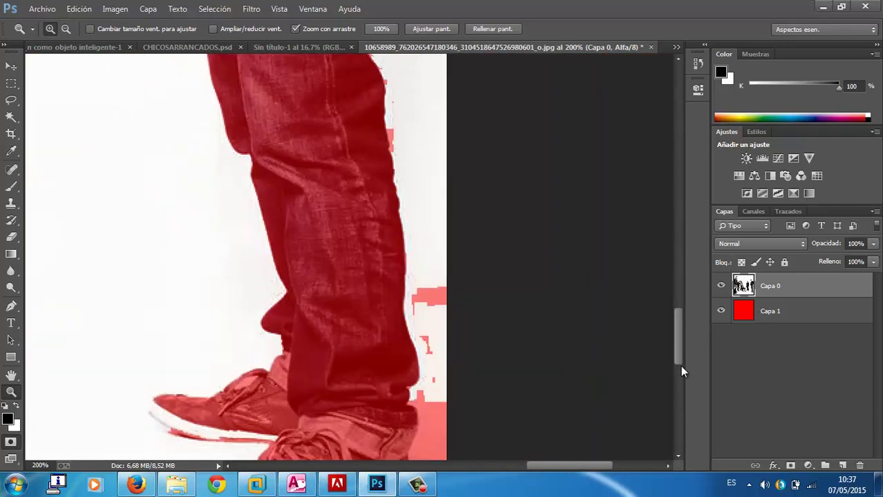
pyautogui.moveTo(679, 371); pyautogui.dragTo(681, 388)
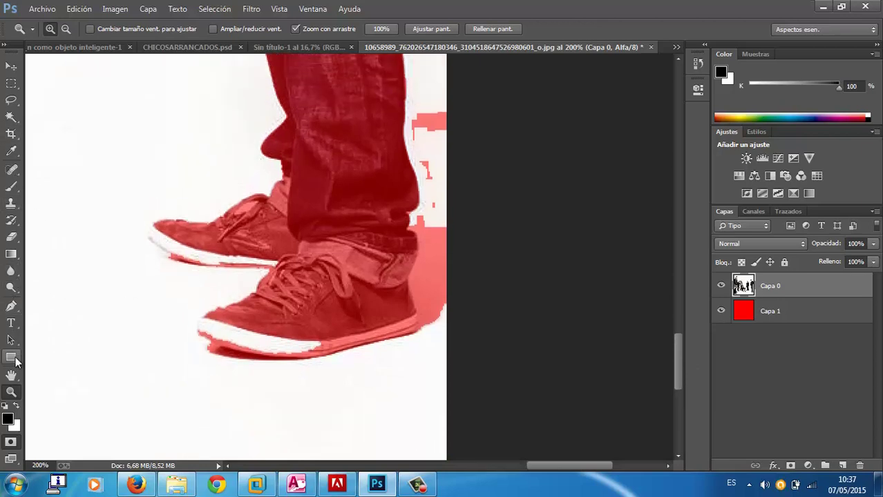
# Erase stray quick-mask patches along the jeans' right edge and cuff
pyautogui.click(11, 237)
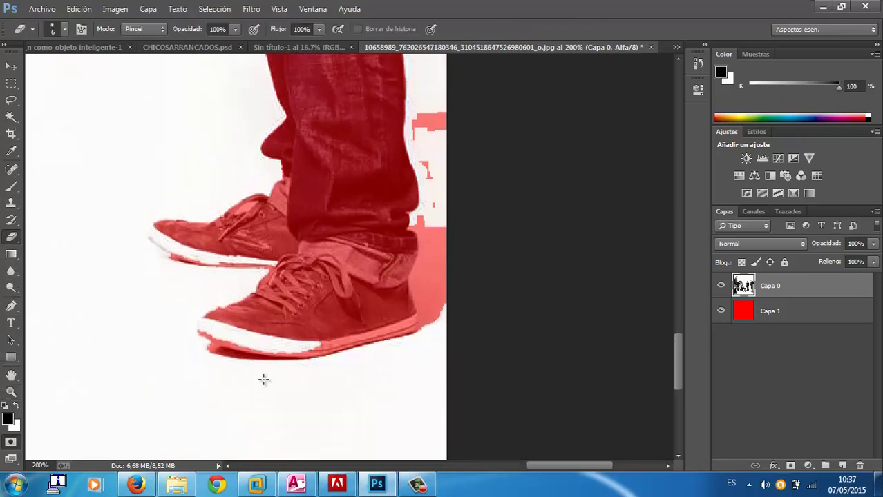
pyautogui.moveTo(445, 266)
pyautogui.mouseDown()
pyautogui.moveTo(417, 116)
pyautogui.moveTo(425, 180)
pyautogui.mouseUp()
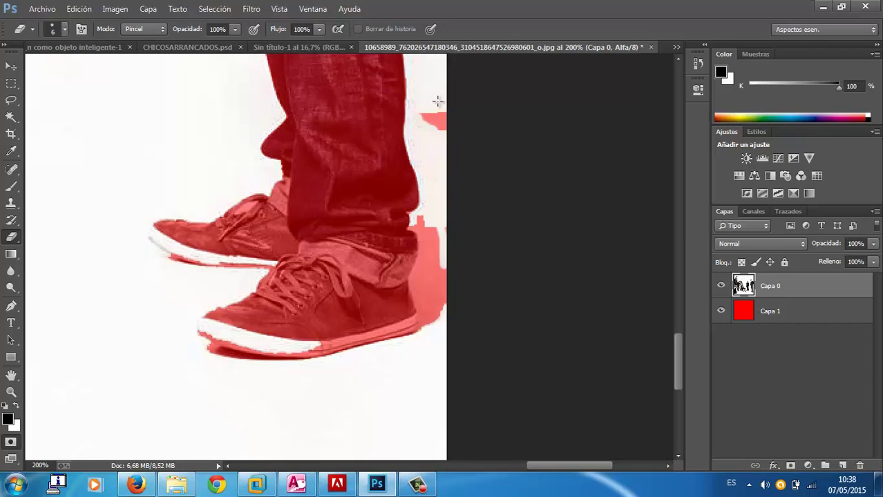
pyautogui.moveTo(438, 99); pyautogui.dragTo(434, 130)
pyautogui.moveTo(417, 97); pyautogui.dragTo(446, 133)
pyautogui.moveTo(413, 224)
pyautogui.mouseDown()
pyautogui.moveTo(433, 229)
pyautogui.moveTo(437, 315)
pyautogui.moveTo(451, 255)
pyautogui.moveTo(429, 311)
pyautogui.moveTo(414, 277)
pyautogui.moveTo(415, 268)
pyautogui.moveTo(423, 296)
pyautogui.moveTo(433, 241)
pyautogui.moveTo(418, 256)
pyautogui.moveTo(421, 237)
pyautogui.mouseUp()
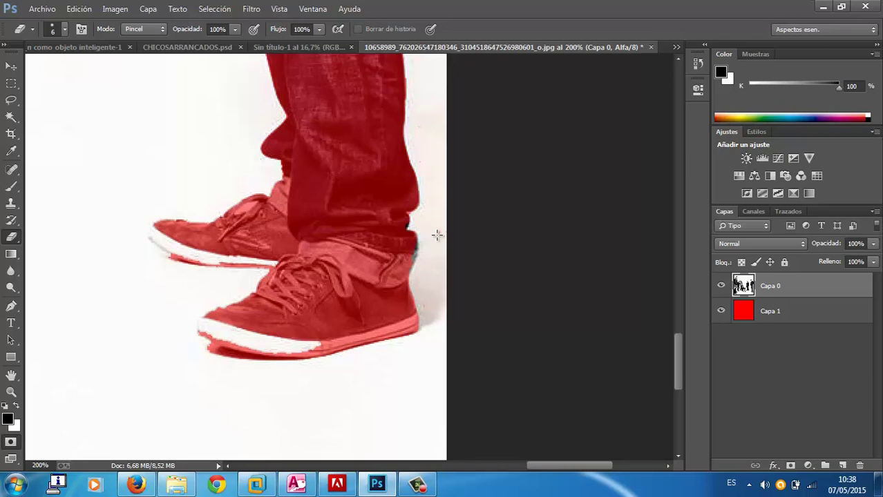
# Check the selection, then paint the mask over the white soles of both shoes
pyautogui.click(11, 186)
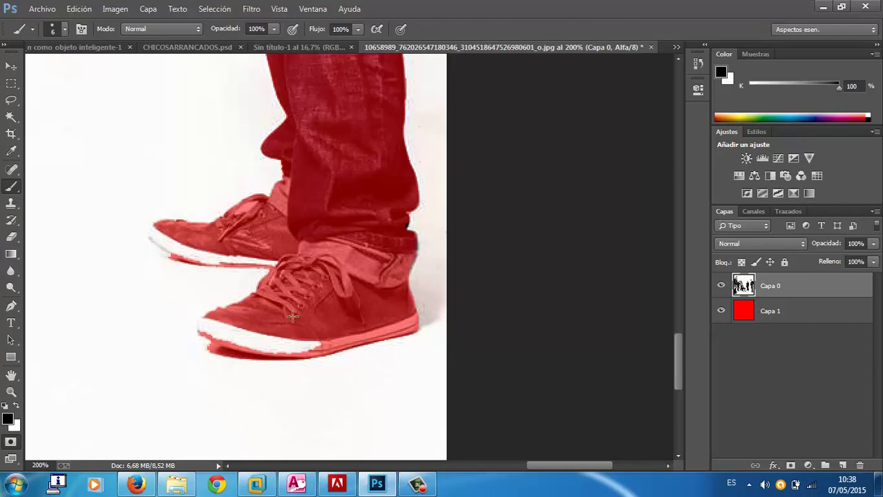
pyautogui.click(11, 442)
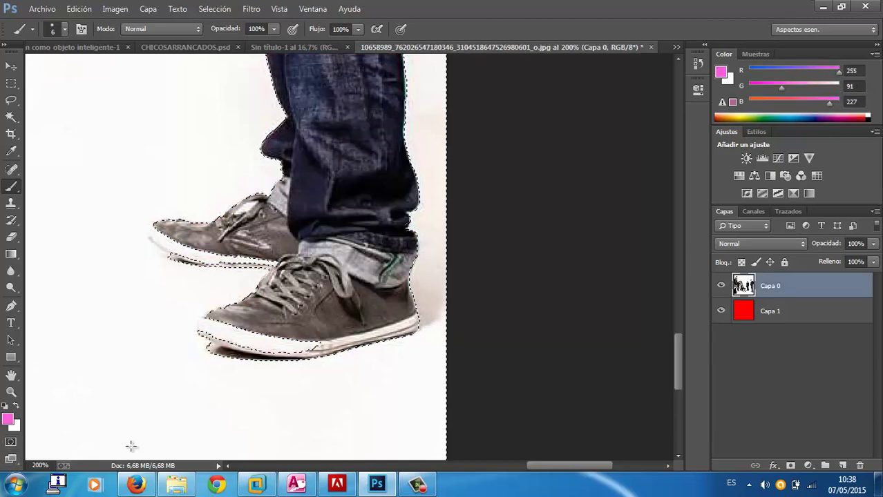
pyautogui.click(14, 443)
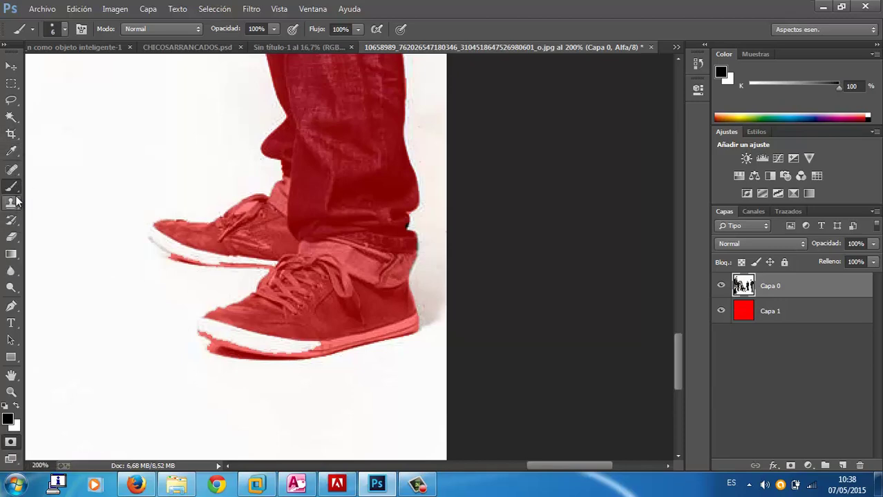
pyautogui.click(206, 255)
pyautogui.moveTo(197, 251)
pyautogui.mouseDown()
pyautogui.moveTo(149, 235)
pyautogui.moveTo(209, 260)
pyautogui.moveTo(278, 262)
pyautogui.mouseUp()
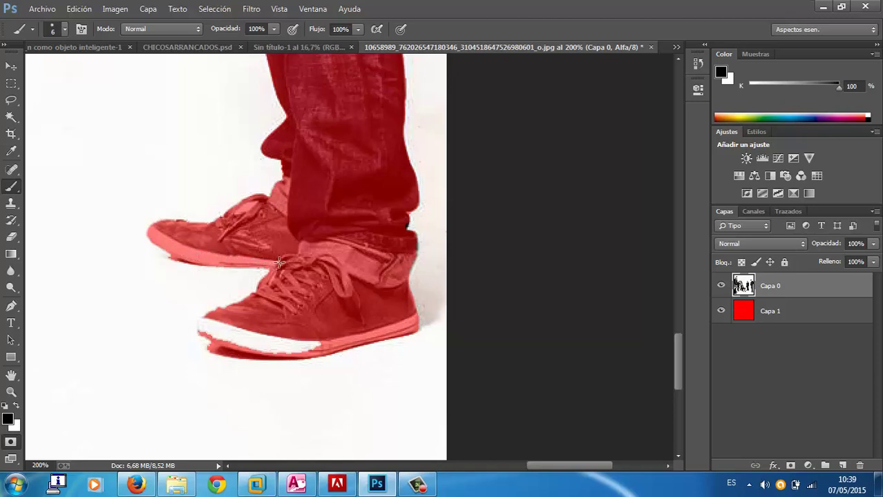
pyautogui.click(240, 339)
pyautogui.moveTo(243, 334)
pyautogui.mouseDown()
pyautogui.moveTo(237, 352)
pyautogui.moveTo(326, 344)
pyautogui.moveTo(263, 353)
pyautogui.moveTo(264, 340)
pyautogui.moveTo(208, 321)
pyautogui.moveTo(232, 335)
pyautogui.mouseUp()
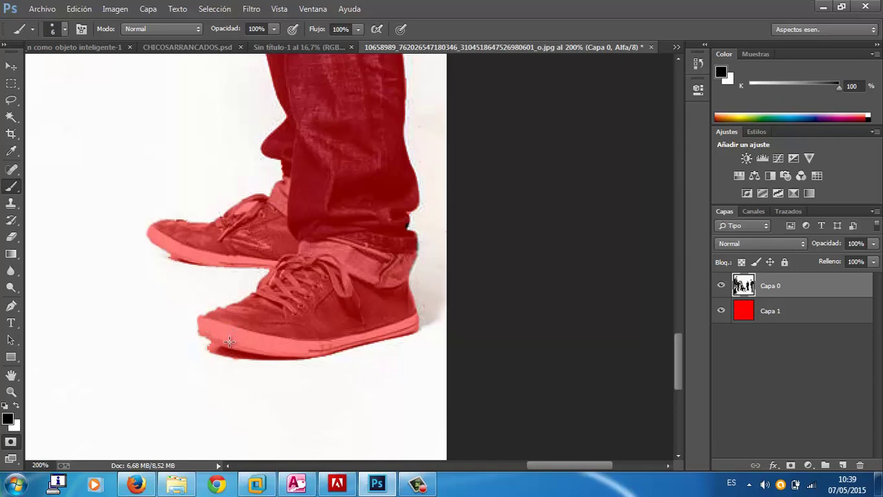
# Zoom out to the whole photo, then back in on the man with glasses
pyautogui.click(11, 392)
pyautogui.keyDown('alt'); pyautogui.click(181, 319); pyautogui.keyUp('alt')
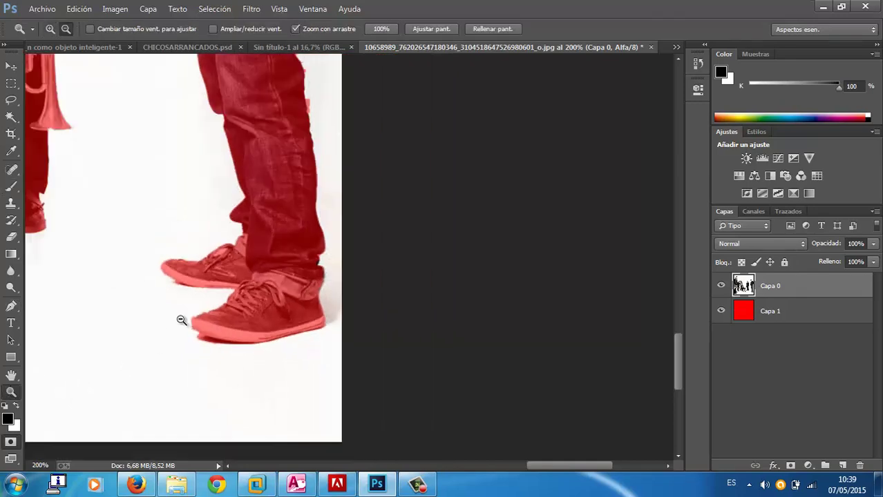
pyautogui.keyDown('alt'); pyautogui.click(181, 320); pyautogui.keyUp('alt')
pyautogui.keyDown('alt'); pyautogui.click(181, 320); pyautogui.keyUp('alt')
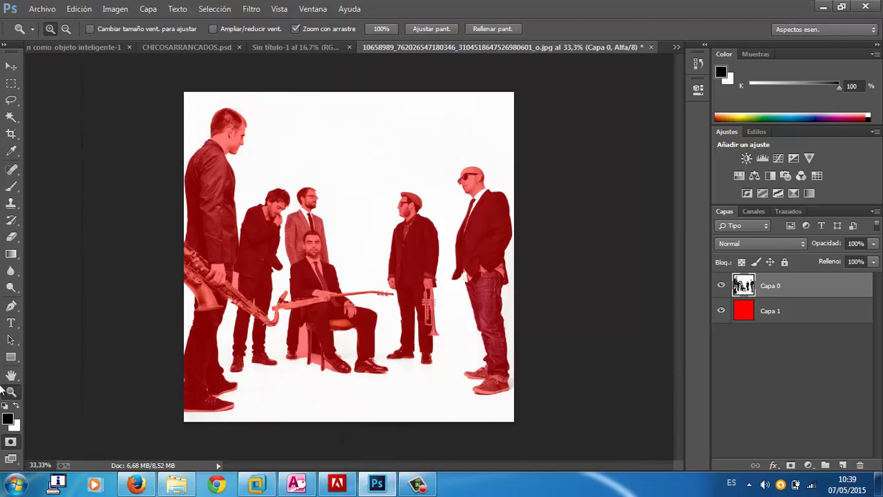
pyautogui.click(309, 214)
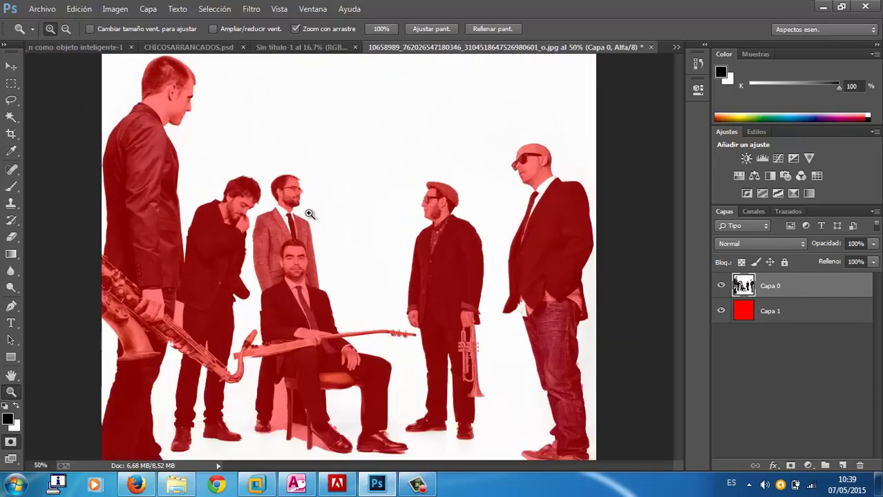
pyautogui.click(306, 215)
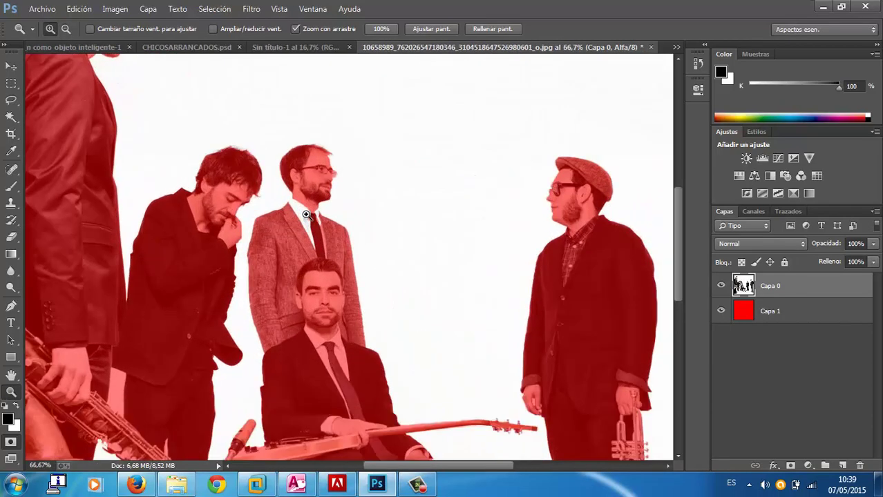
# Toggle Quick Mask on and off to compare the mask with the selection
pyautogui.click(11, 443)
pyautogui.click(11, 442)
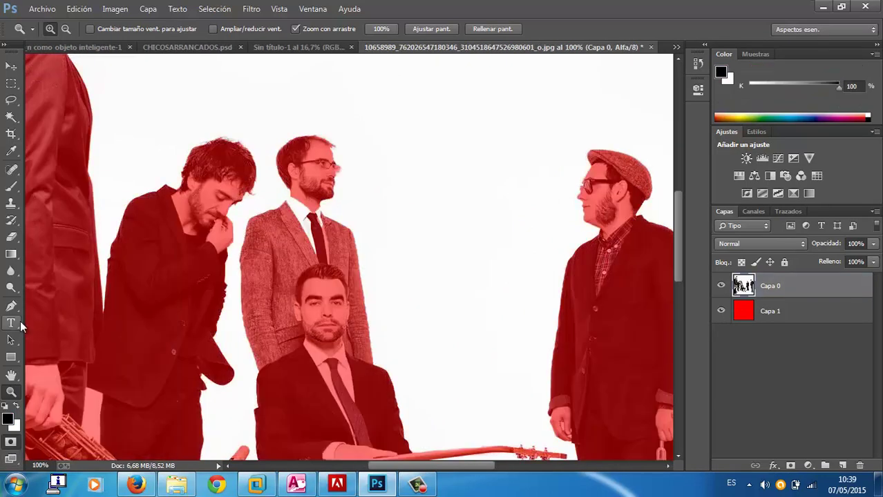
pyautogui.click(13, 188)
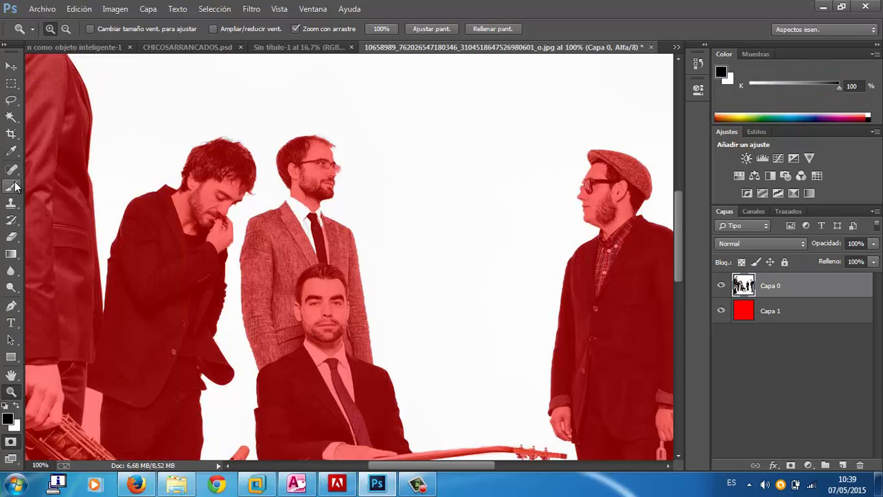
pyautogui.click(11, 442)
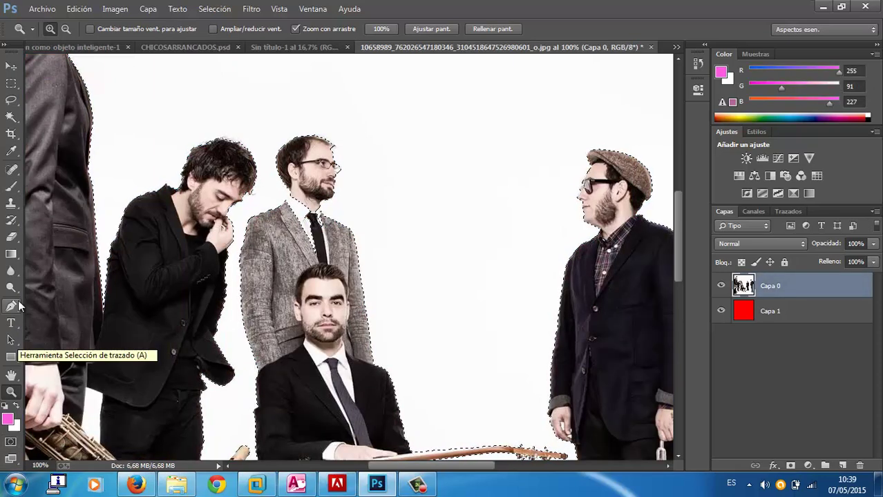
pyautogui.click(10, 118)
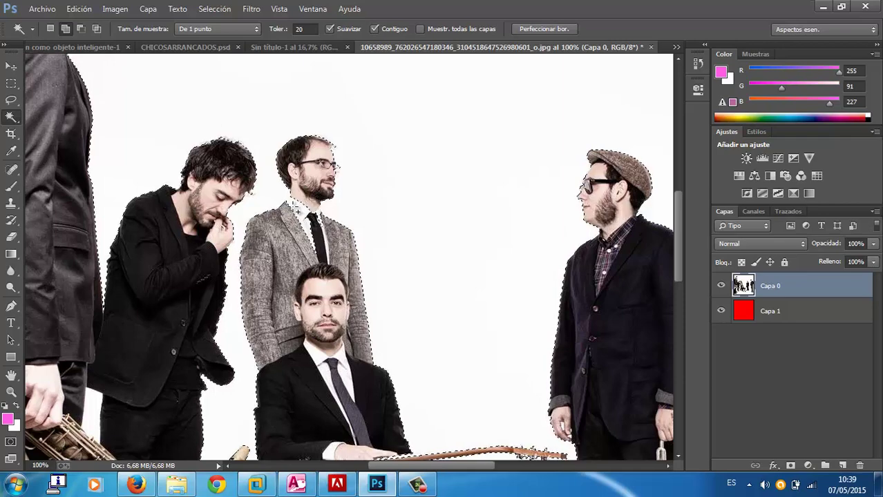
pyautogui.click(10, 443)
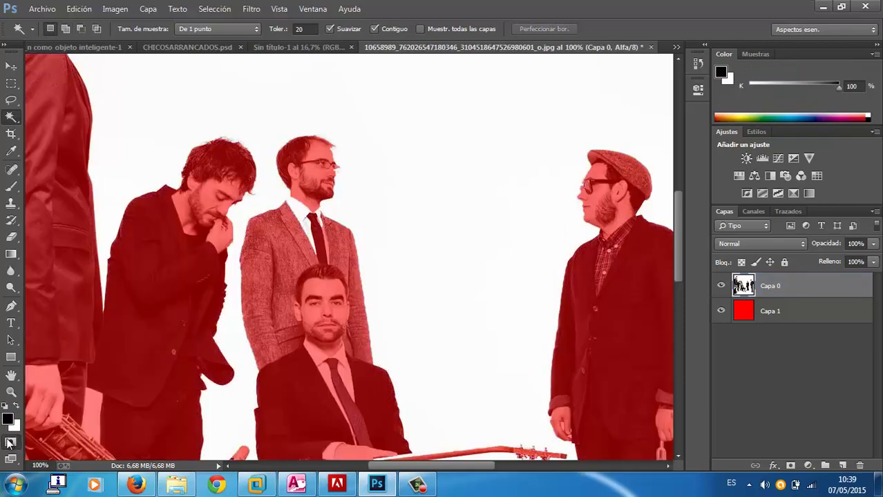
pyautogui.click(10, 443)
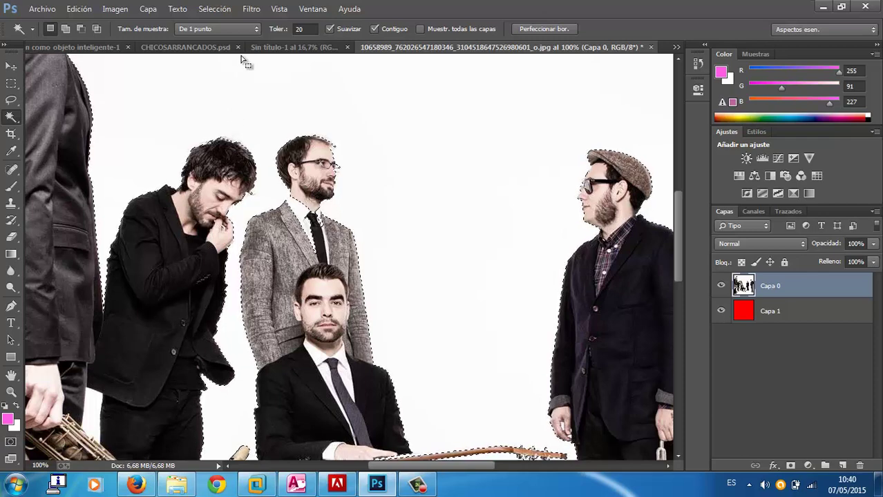
# Deselect with Ctrl+D, then undo it from the Edit menu to restore the selection
pyautogui.hotkey('ctrl', 'd')
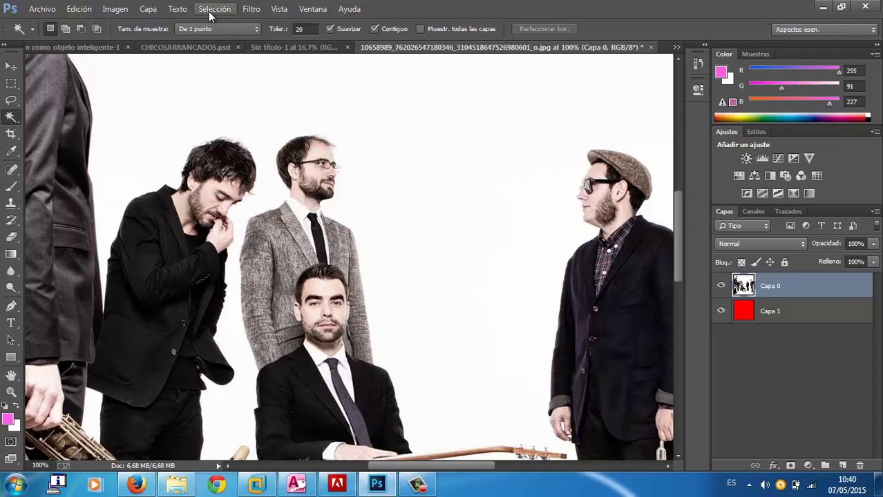
pyautogui.click(77, 8)
pyautogui.click(127, 8)
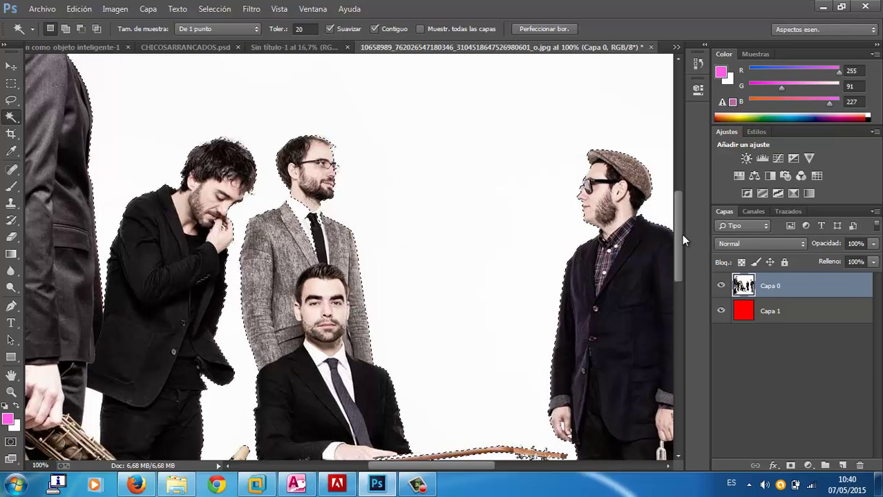
# Re-enter Quick Mask and brush over the white shirt below the glasses-wearer's collar
pyautogui.click(10, 442)
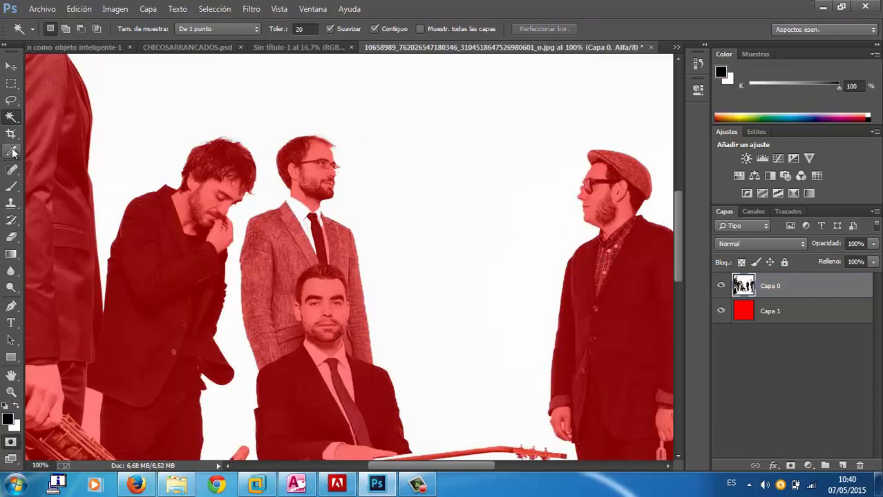
pyautogui.click(11, 186)
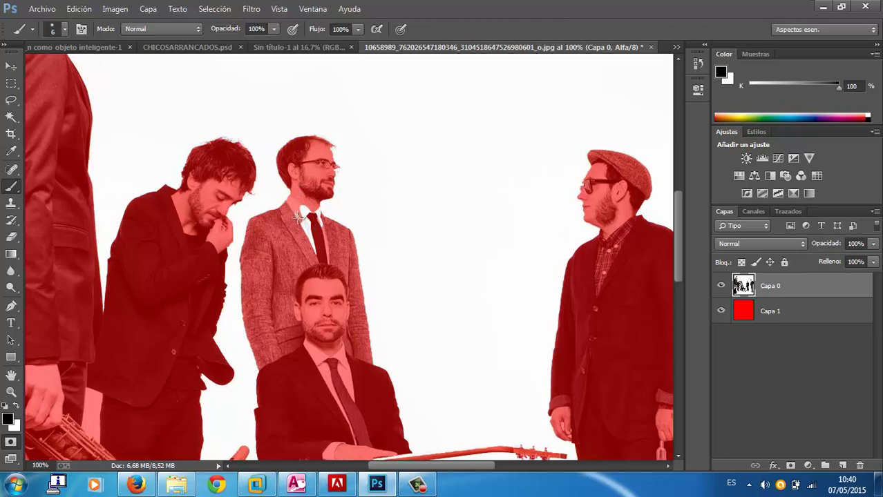
pyautogui.moveTo(303, 223); pyautogui.dragTo(305, 210)
# Duplicate the Alfa channel as SELECCION and view it alone in the Channels panel
pyautogui.click(763, 214)
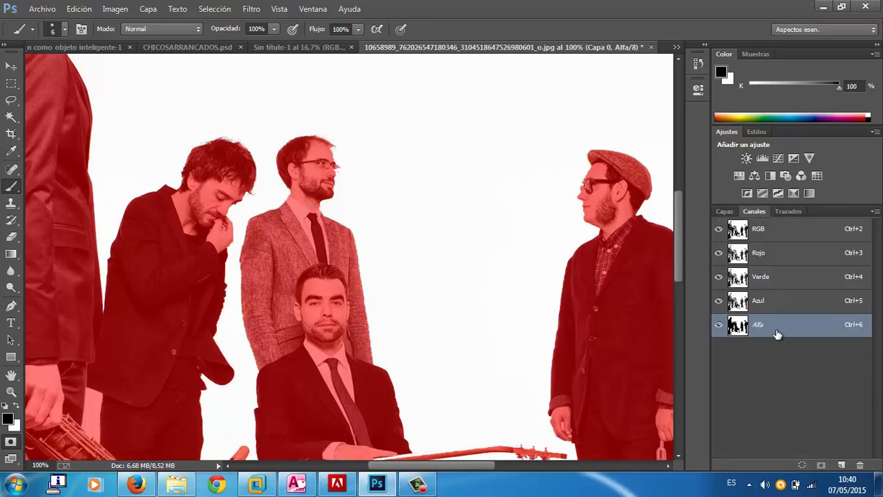
pyautogui.click(11, 442)
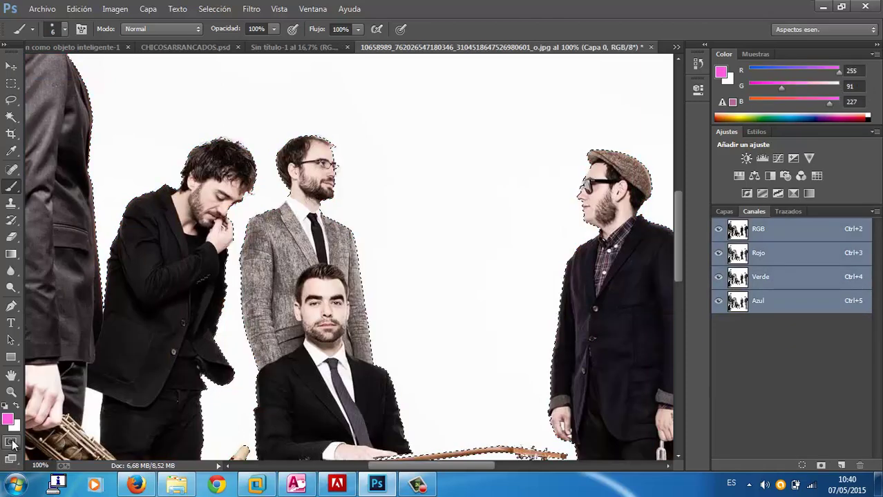
pyautogui.click(11, 442)
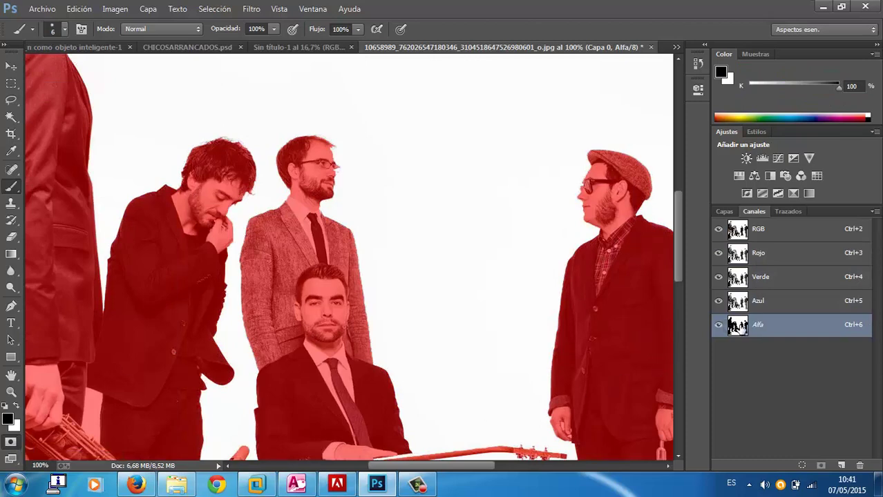
pyautogui.rightClick(738, 328)
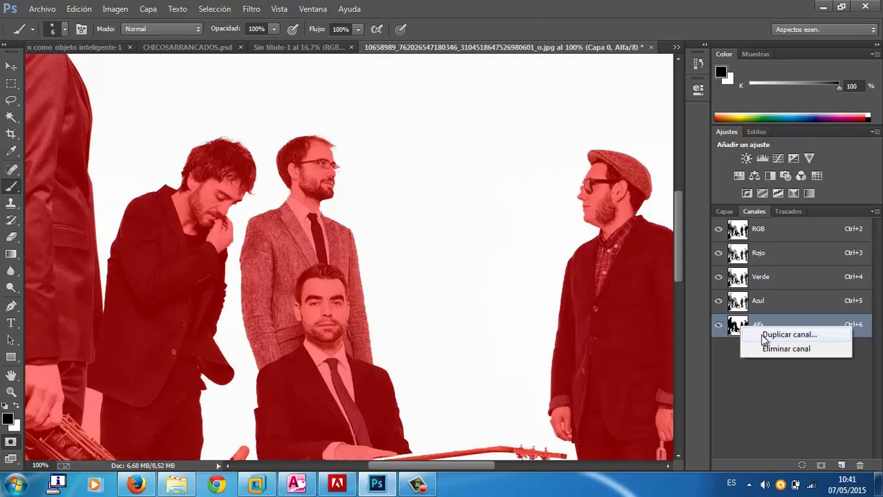
pyautogui.click(761, 335)
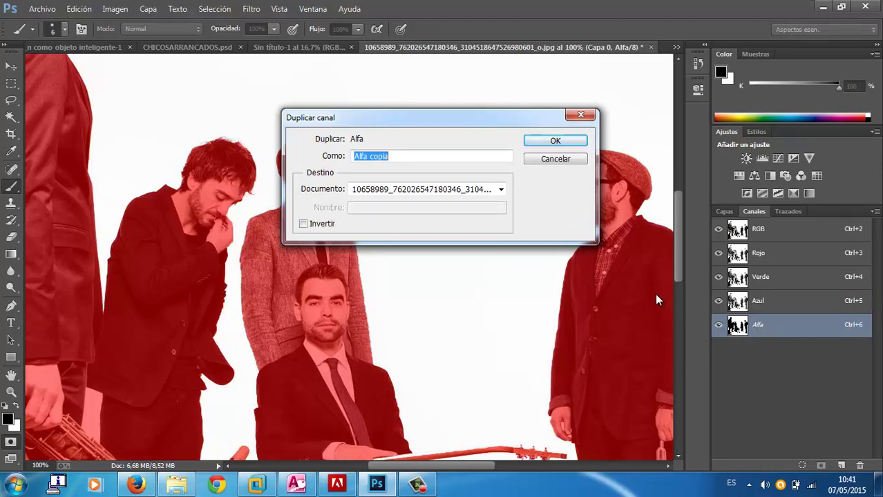
pyautogui.write('SELECCION')
pyautogui.press('Return')
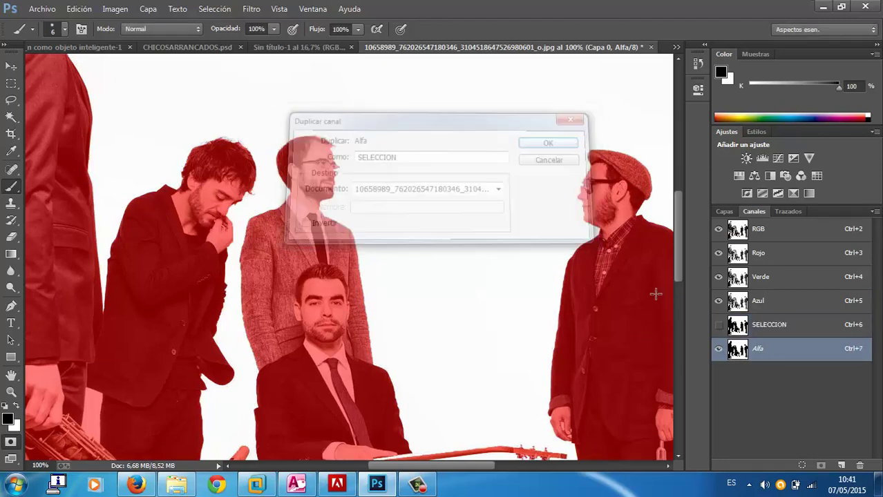
pyautogui.click(732, 327)
pyautogui.press('x')
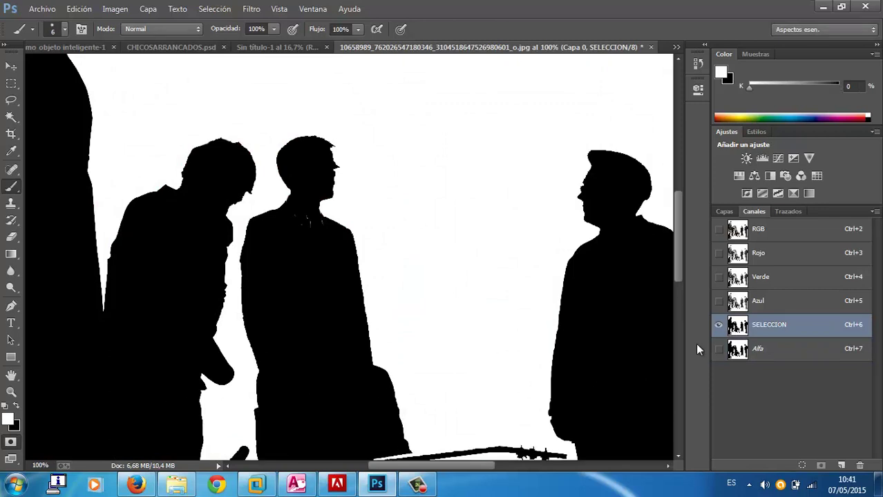
# Zoom out and turn the RGB and Alfa channels' visibility back on
pyautogui.click(11, 392)
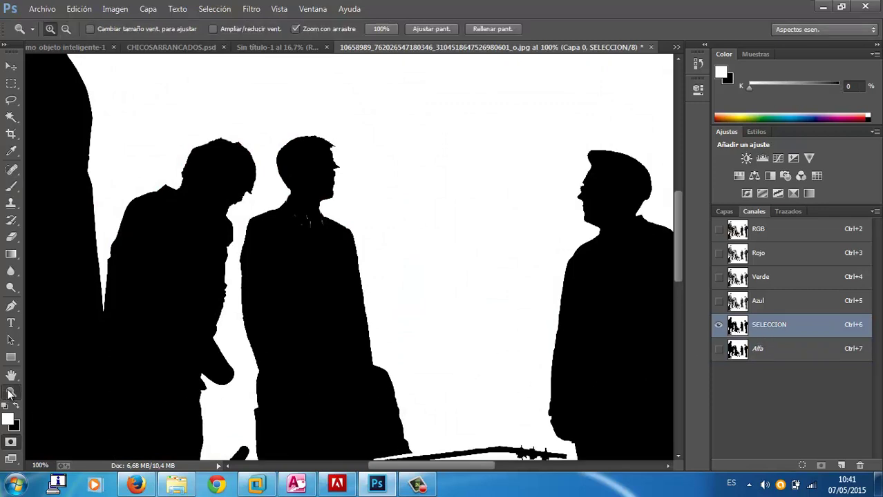
pyautogui.keyDown('alt'); pyautogui.click(336, 334); pyautogui.keyUp('alt')
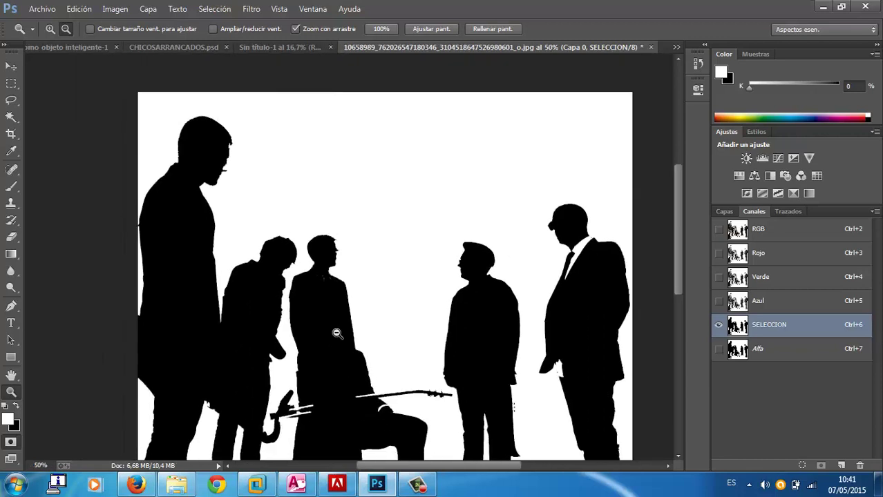
pyautogui.keyDown('alt'); pyautogui.click(336, 334); pyautogui.keyUp('alt')
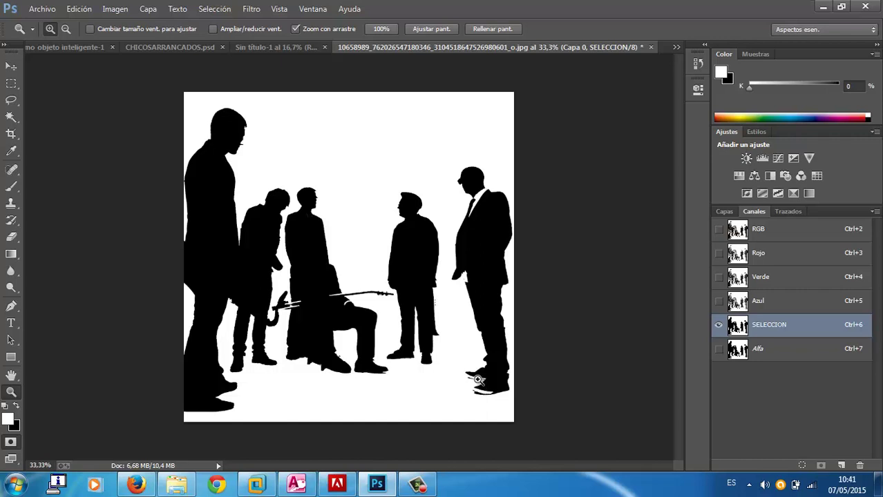
pyautogui.click(722, 211)
pyautogui.click(757, 211)
pyautogui.click(718, 229)
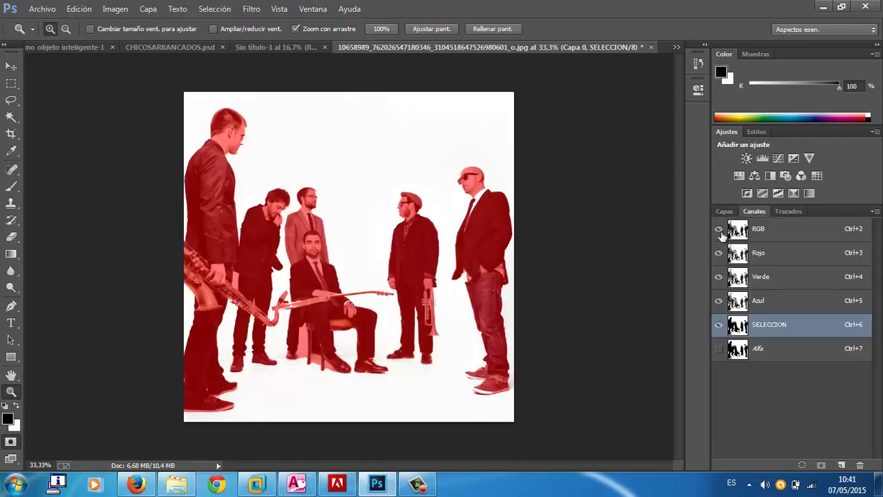
pyautogui.click(719, 349)
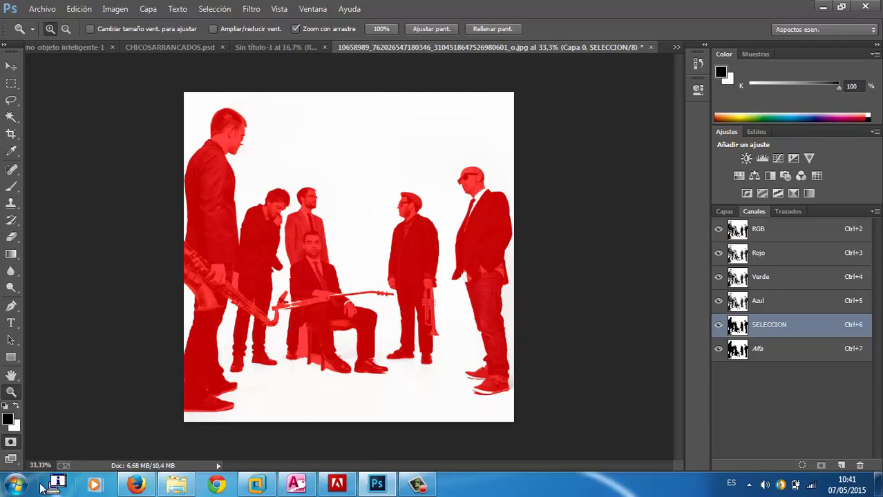
# Exit Quick Mask and try a rectangular selection beside the bald musician's head, then clear it
pyautogui.click(11, 442)
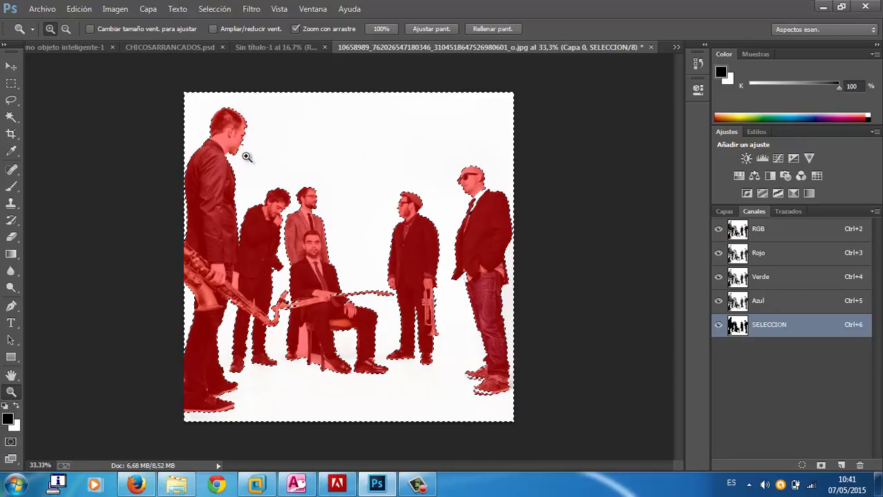
pyautogui.click(11, 83)
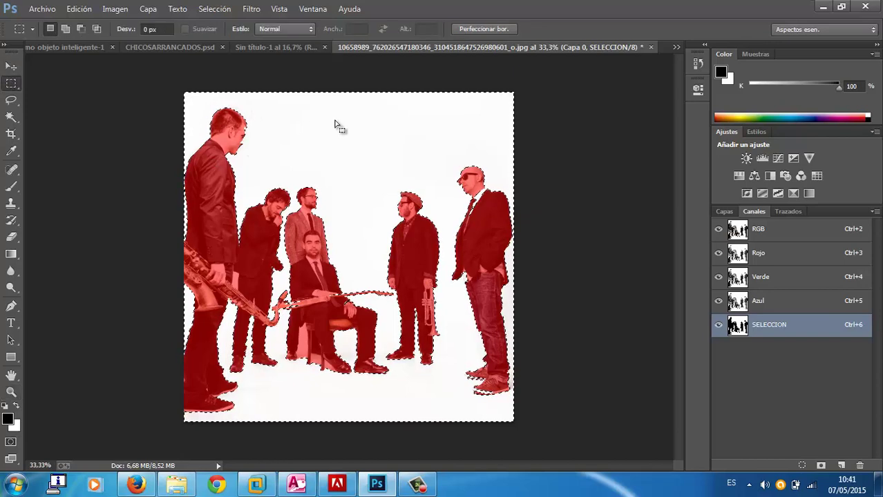
pyautogui.moveTo(347, 145); pyautogui.dragTo(514, 204)
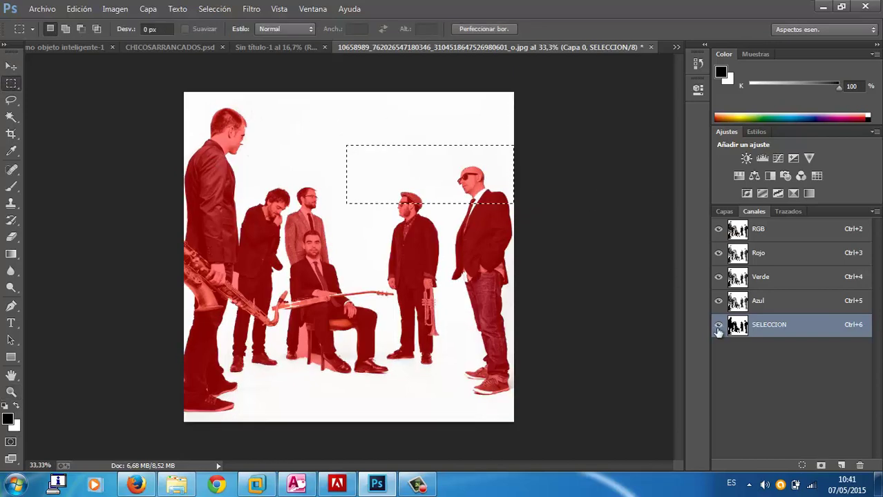
pyautogui.click(718, 325)
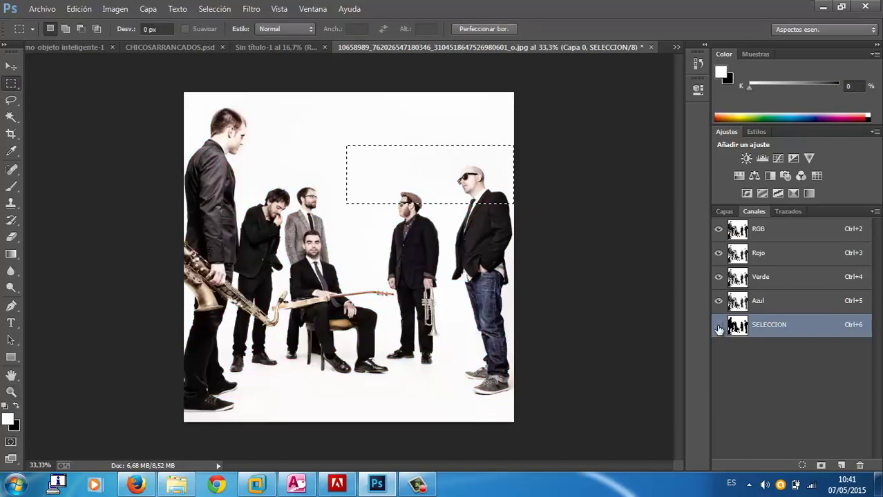
pyautogui.click(405, 98)
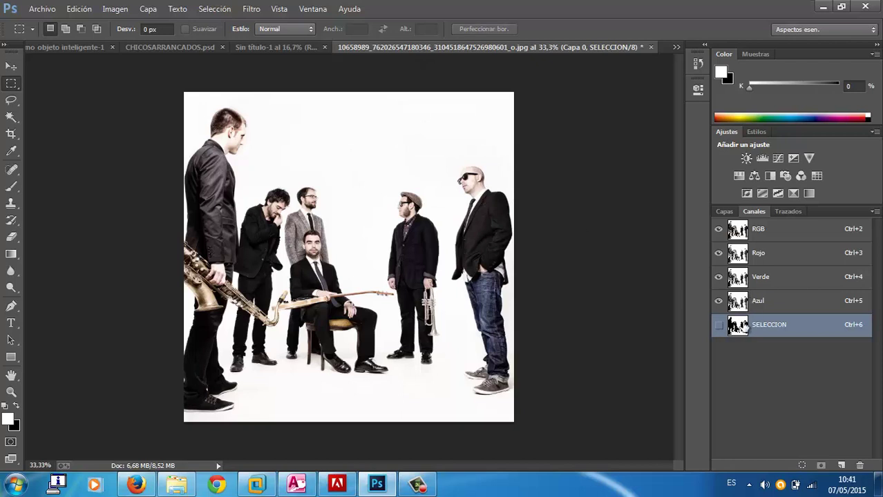
# Load the SELECCION channel as a selection and check it in Quick Mask
pyautogui.rightClick(743, 328)
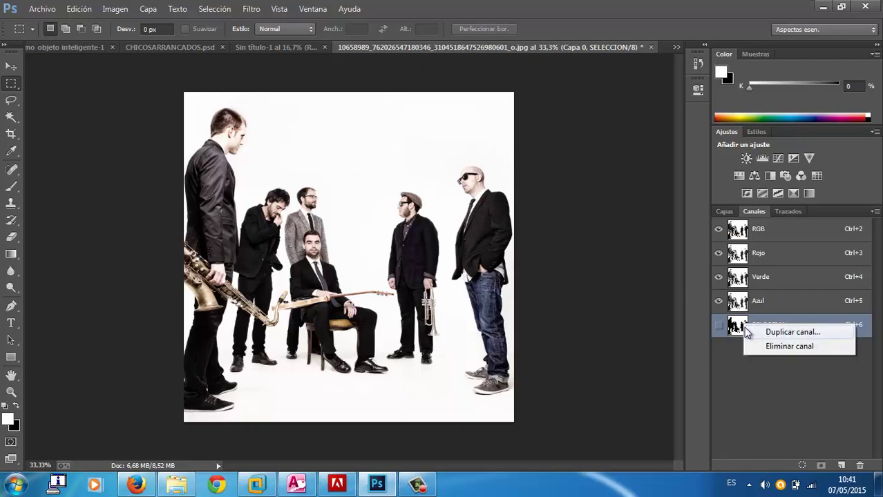
pyautogui.click(739, 326)
pyautogui.click(718, 325)
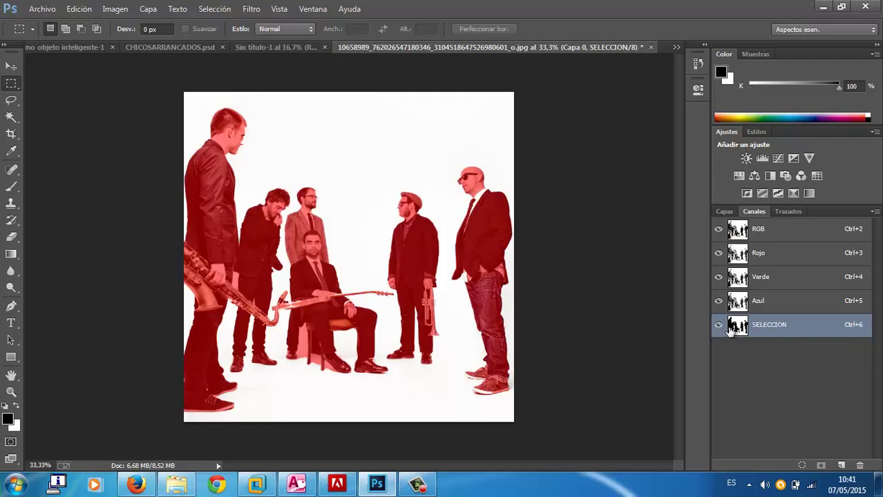
pyautogui.rightClick(756, 325)
pyautogui.click(750, 325)
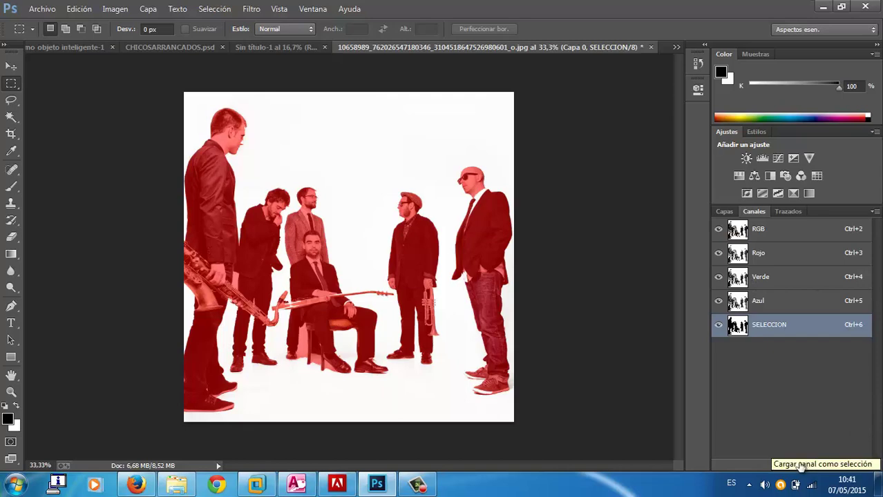
pyautogui.click(801, 467)
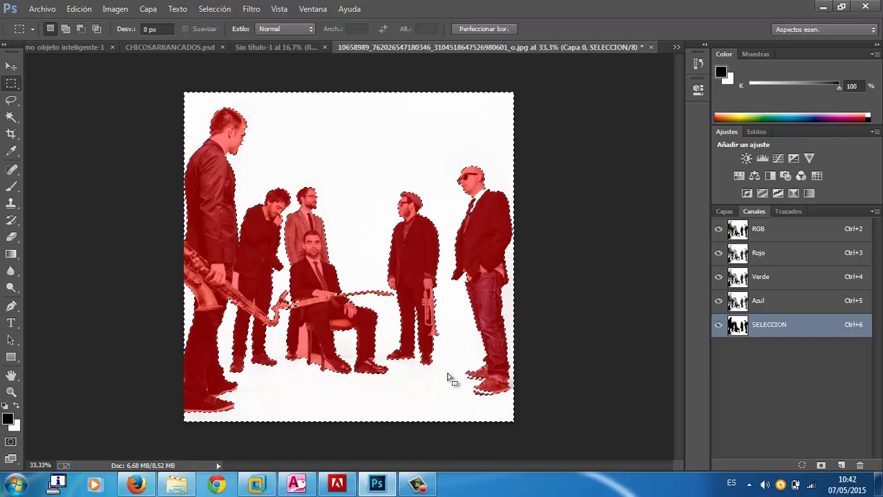
pyautogui.click(11, 443)
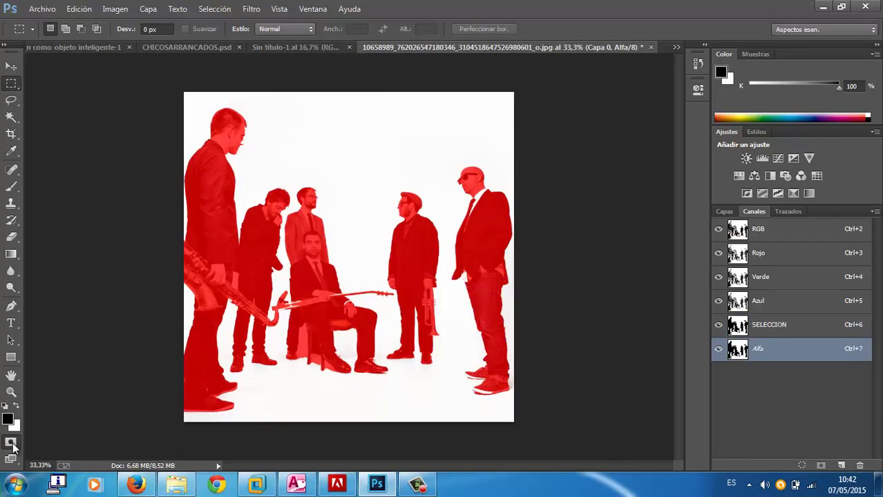
pyautogui.click(11, 443)
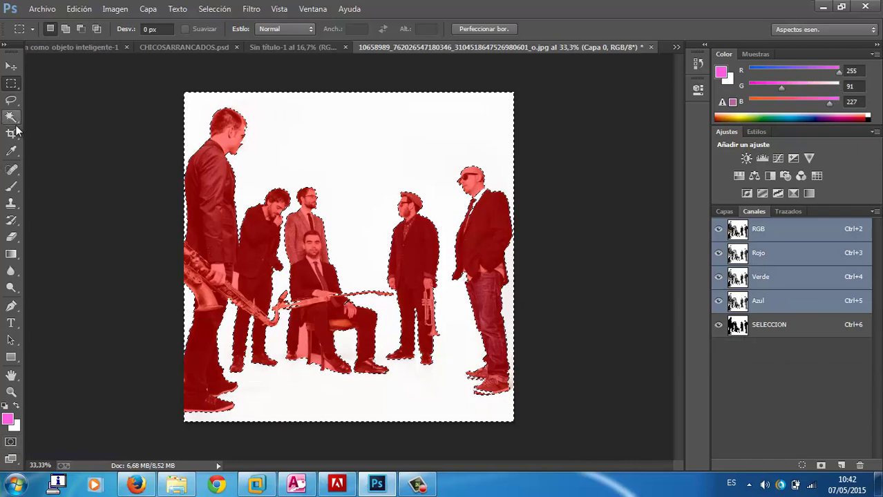
# Duplicate the SELECCION channel as SELECCION copia and hide the original
pyautogui.click(748, 331)
pyautogui.rightClick(748, 334)
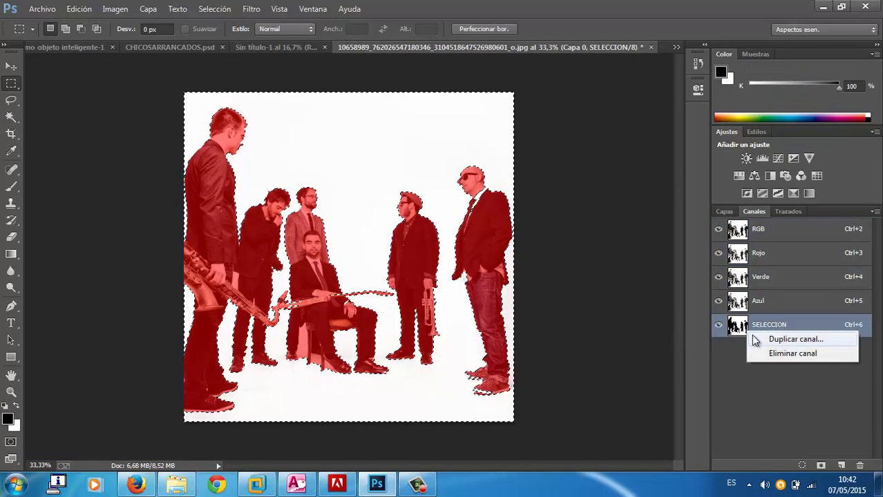
pyautogui.click(752, 338)
pyautogui.click(543, 150)
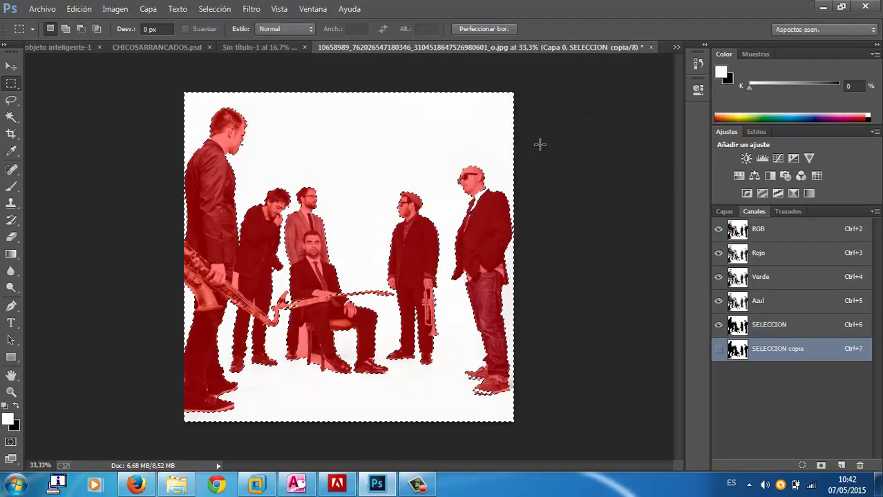
pyautogui.click(718, 325)
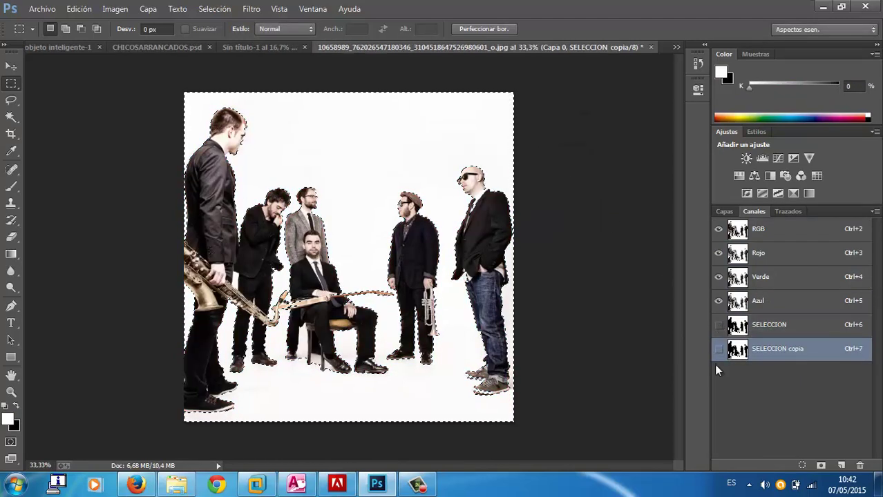
# Clear the loaded selection and leave the SELECCION copia overlay visible in red
pyautogui.press('x')
pyautogui.click(718, 350)
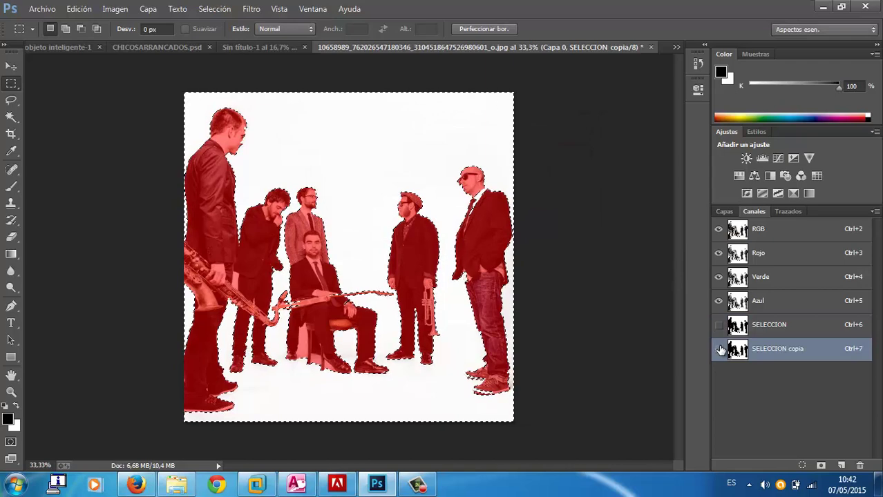
pyautogui.click(718, 350)
pyautogui.press('x')
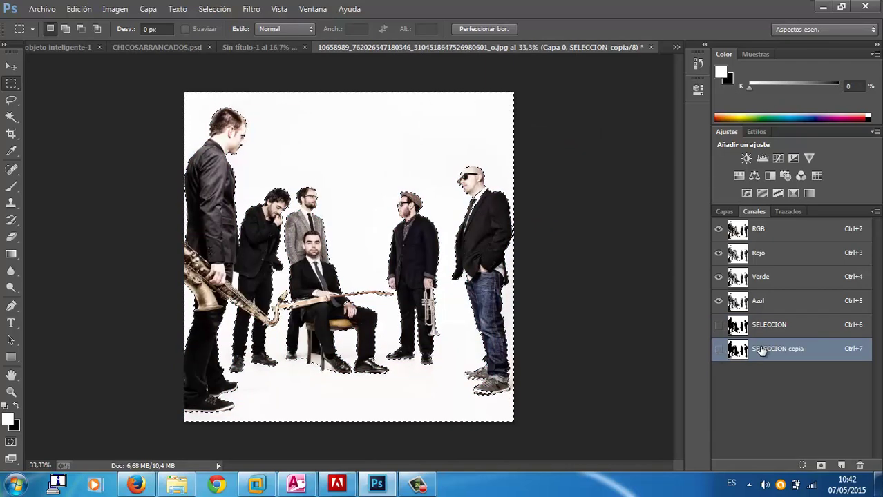
pyautogui.moveTo(117, 338); pyautogui.dragTo(161, 410)
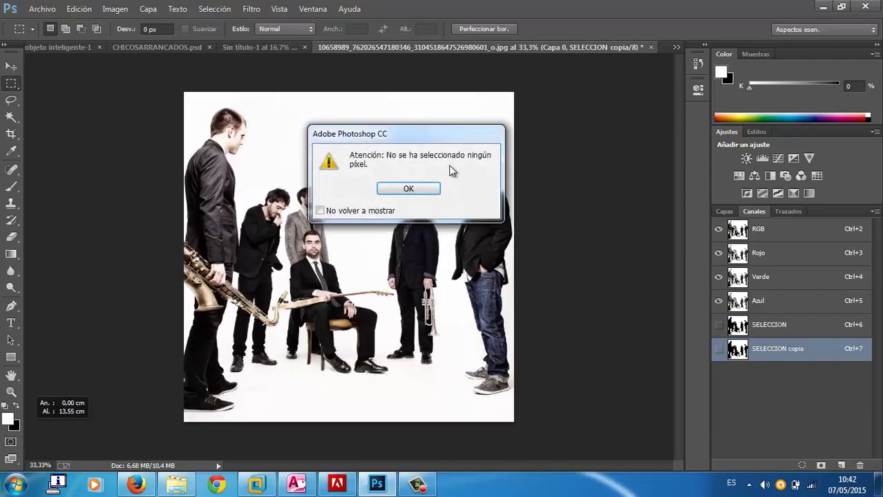
pyautogui.click(430, 189)
pyautogui.click(718, 350)
pyautogui.press('x')
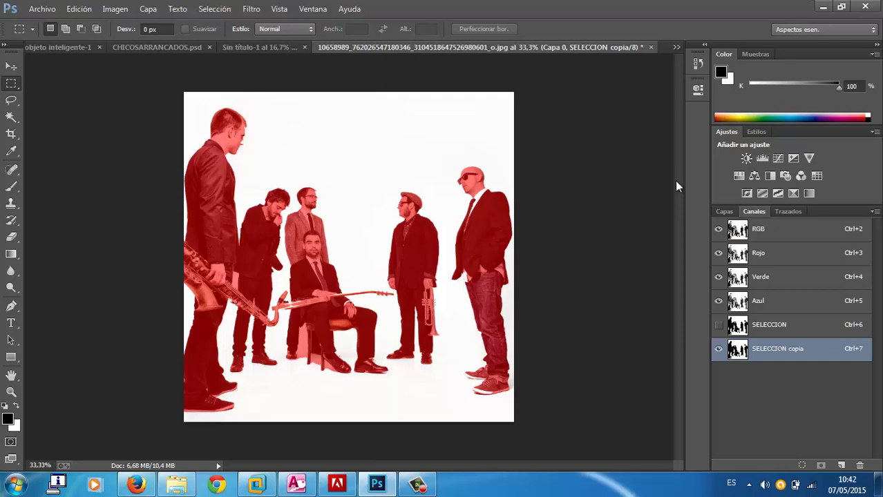
# Duplicate Capa 0 as Capa 0 copia in the Layers list and hide the original Capa 0
pyautogui.click(724, 211)
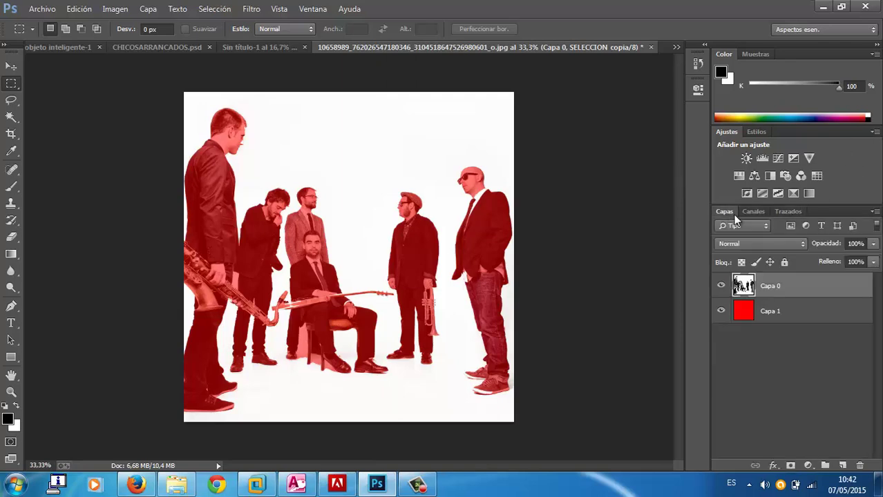
pyautogui.rightClick(759, 276)
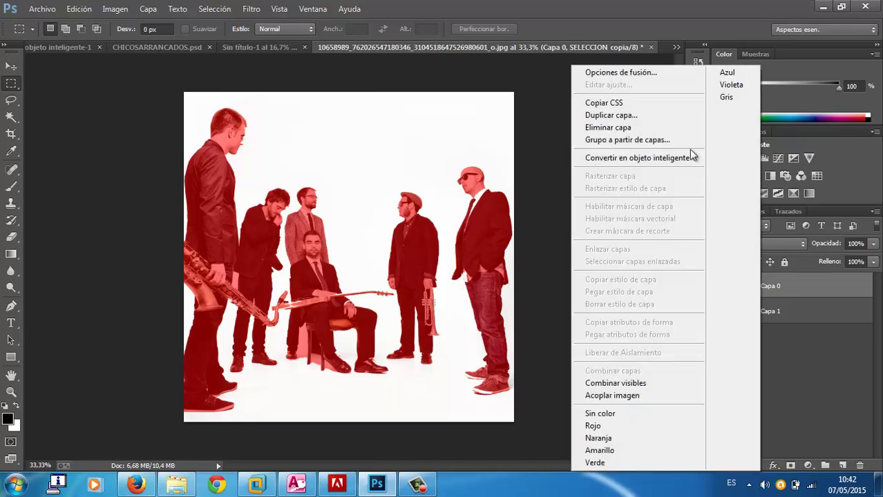
pyautogui.click(663, 116)
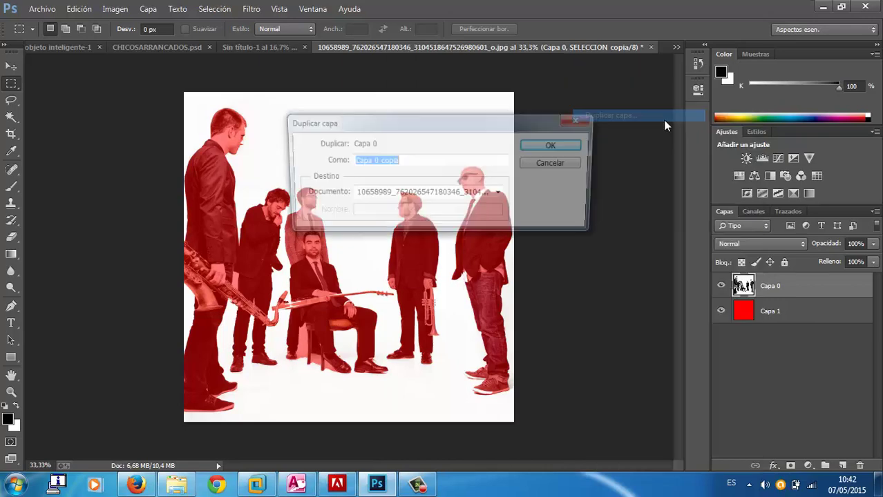
pyautogui.click(577, 145)
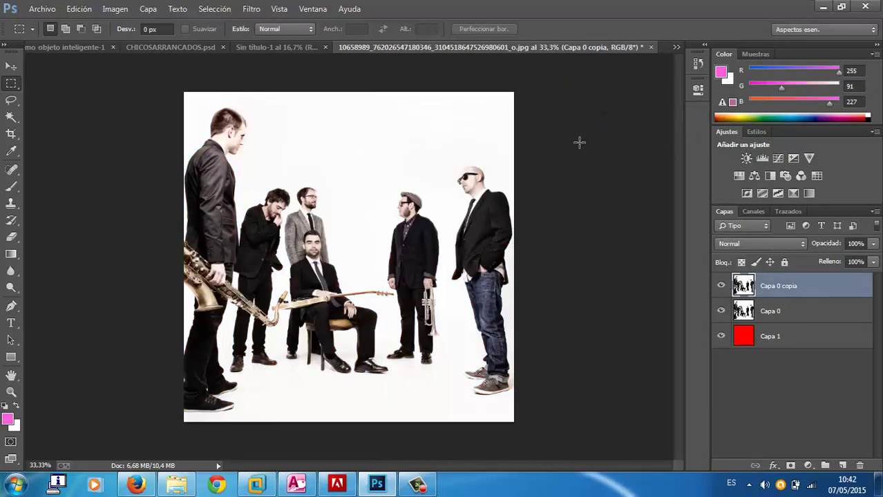
pyautogui.click(721, 312)
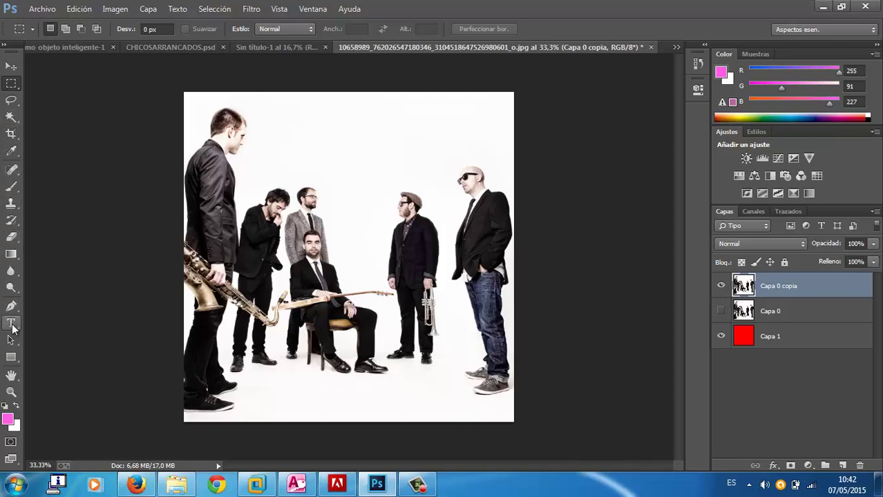
pyautogui.click(11, 392)
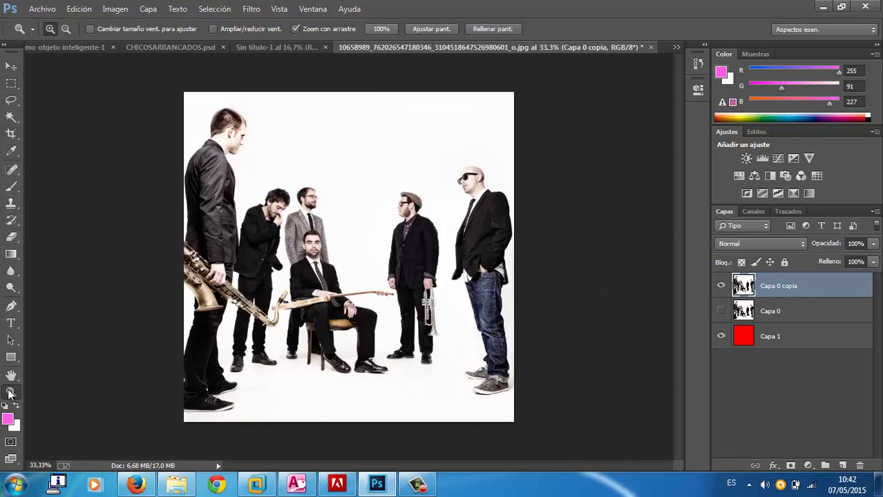
# Zoom to 200% on the bearded man's face in the grey jacket
pyautogui.click(306, 199)
pyautogui.click(306, 199)
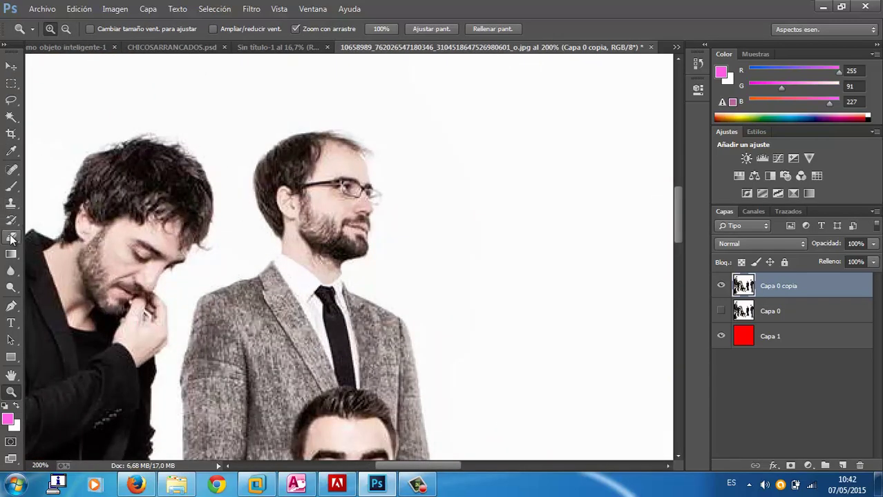
pyautogui.click(11, 238)
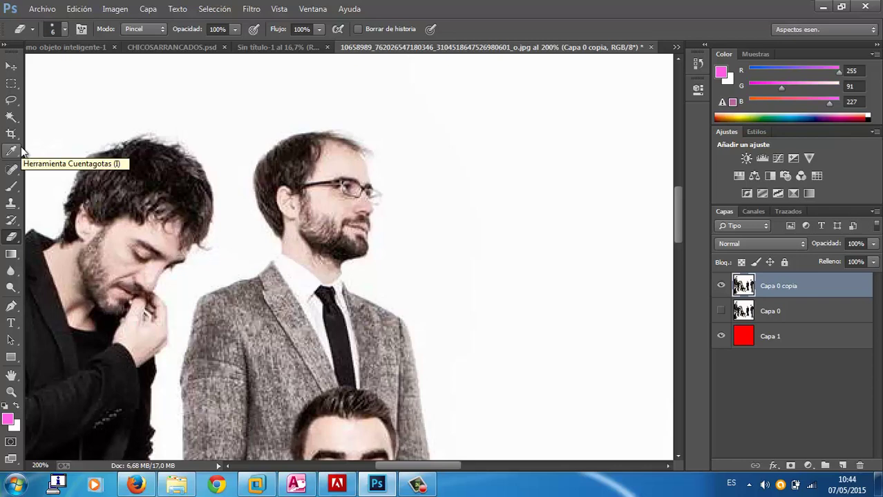
# Select the bearded man's head with a rectangle, subtracting the white background with the Magic Wand
pyautogui.click(11, 83)
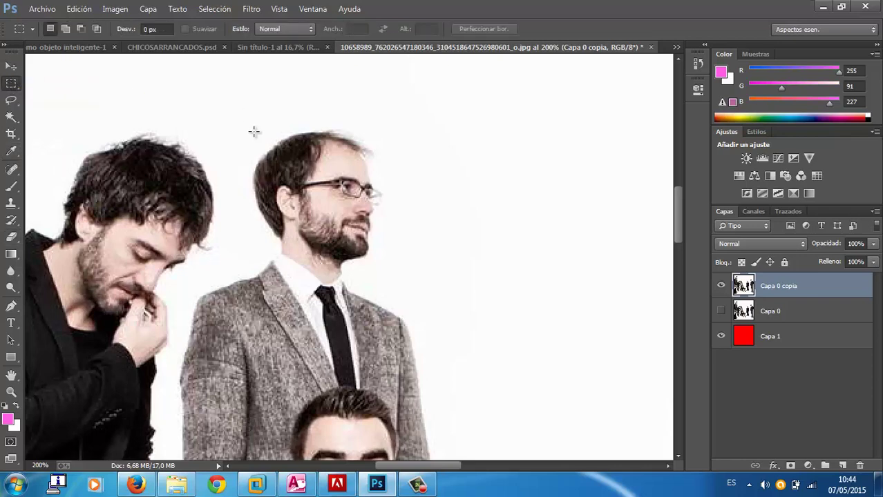
pyautogui.moveTo(240, 127)
pyautogui.mouseDown()
pyautogui.moveTo(393, 248)
pyautogui.moveTo(404, 290)
pyautogui.mouseUp()
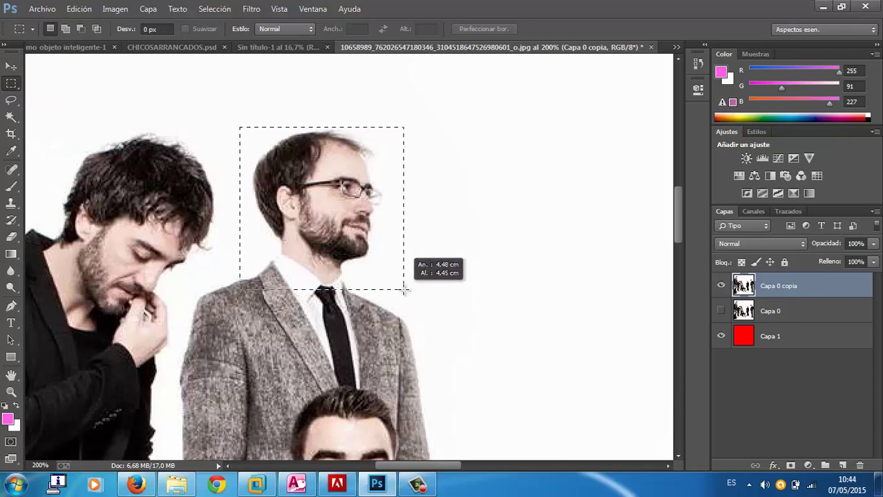
pyautogui.moveTo(404, 290); pyautogui.dragTo(404, 290)
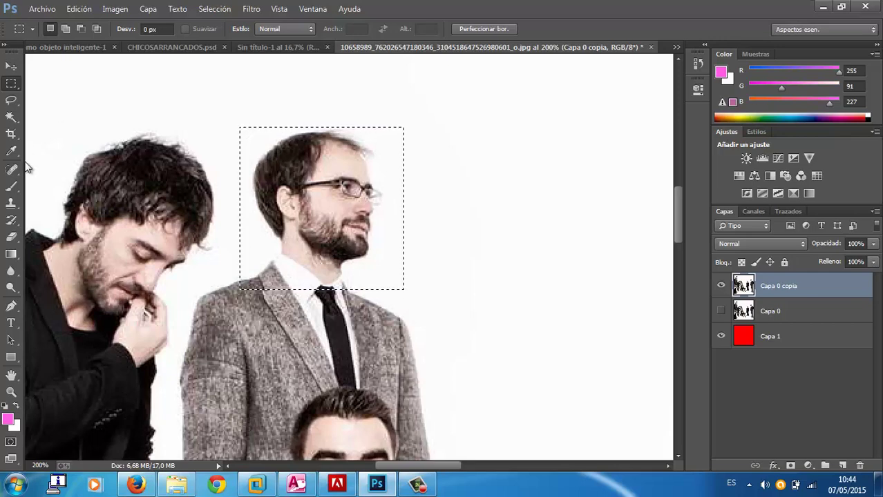
pyautogui.click(11, 117)
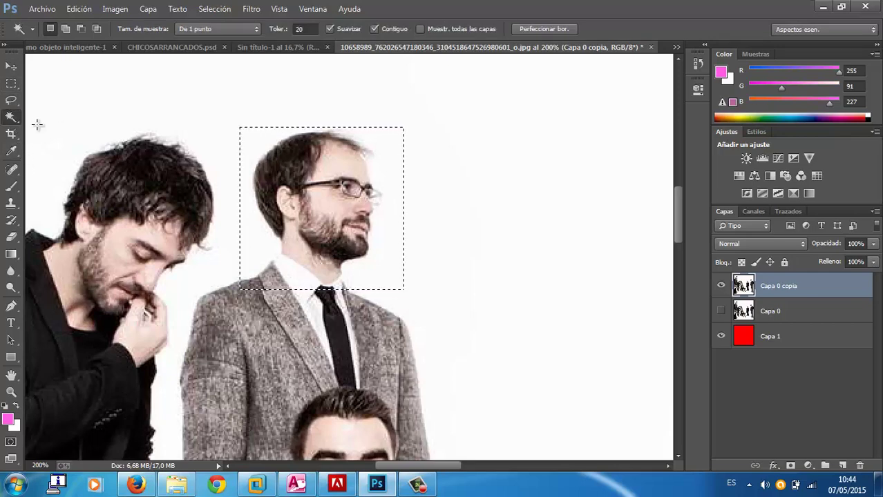
pyautogui.press('alt')
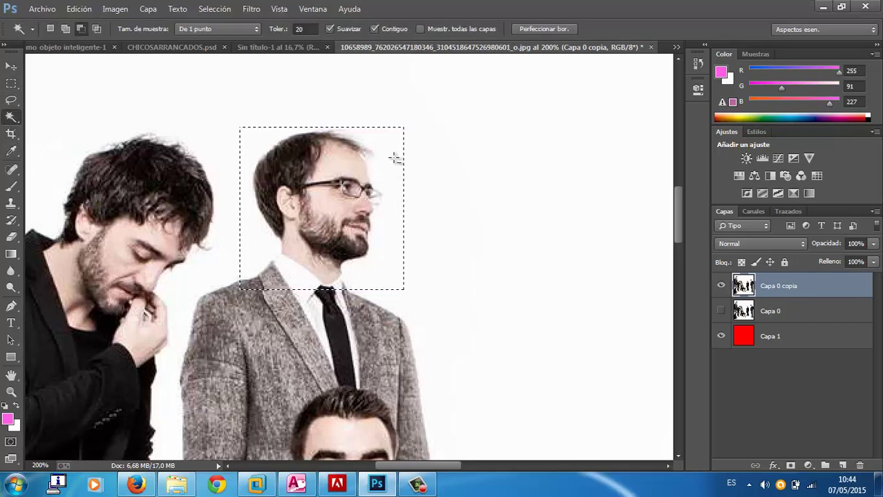
pyautogui.keyDown('alt'); pyautogui.click(395, 158); pyautogui.keyUp('alt')
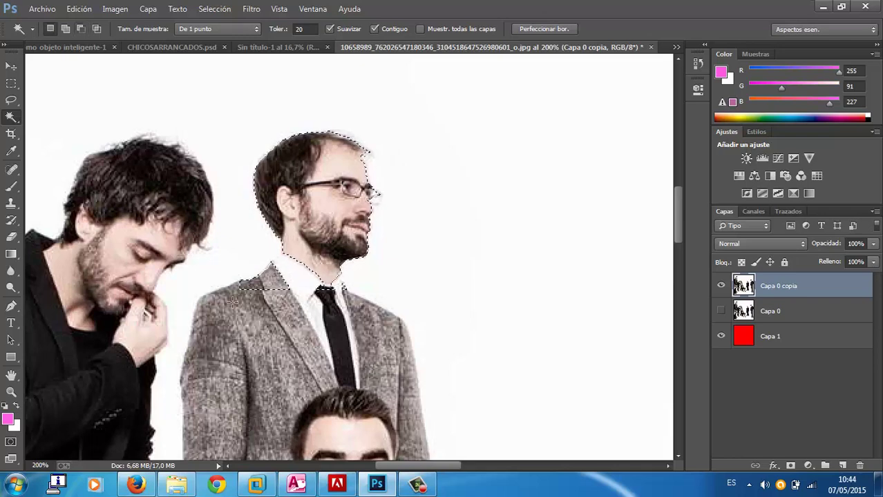
# In Quick Mask, mask out the jacket shoulder and erase the leftover spot at the glasses
pyautogui.click(11, 442)
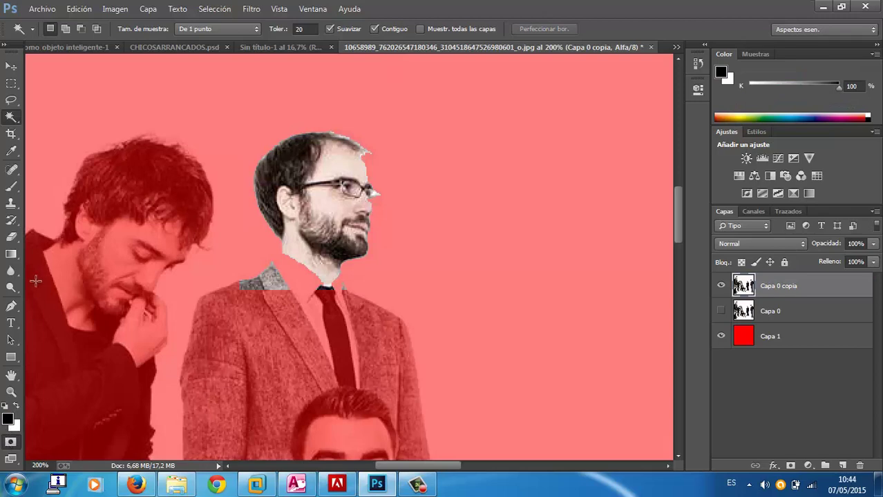
pyautogui.click(12, 186)
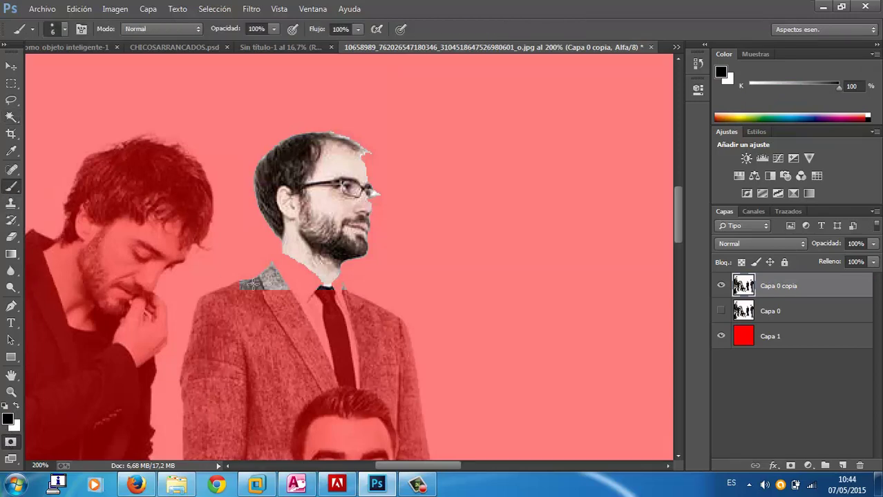
pyautogui.moveTo(238, 286)
pyautogui.mouseDown()
pyautogui.moveTo(330, 286)
pyautogui.moveTo(309, 289)
pyautogui.mouseUp()
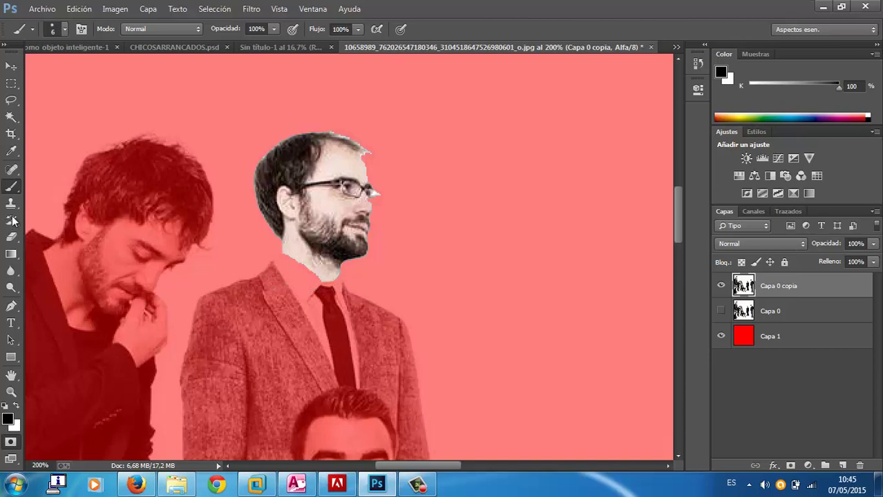
pyautogui.click(11, 236)
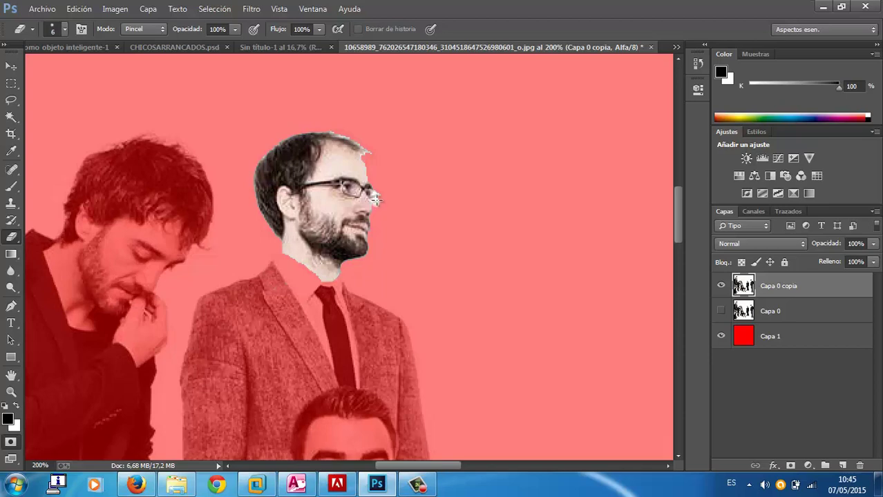
pyautogui.click(376, 196)
pyautogui.click(11, 443)
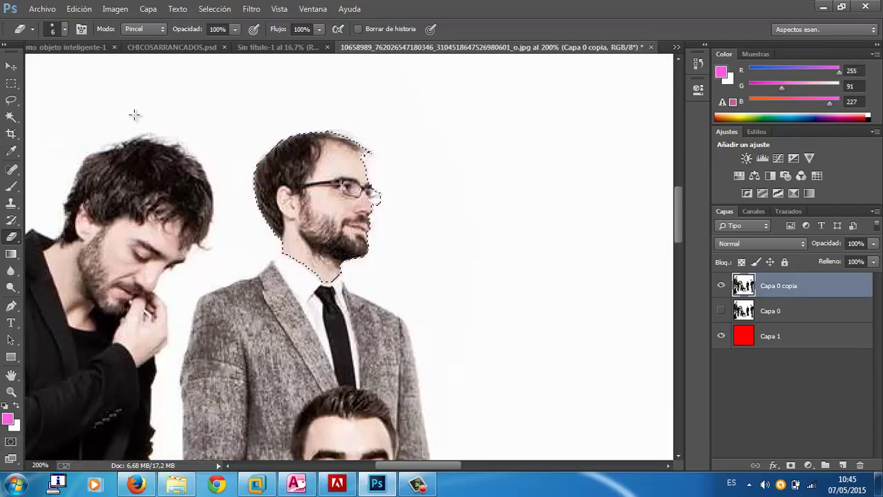
# Copy the selected head and paste it as Capa 2, toggling Capa 0 copia to check it
pyautogui.click(75, 9)
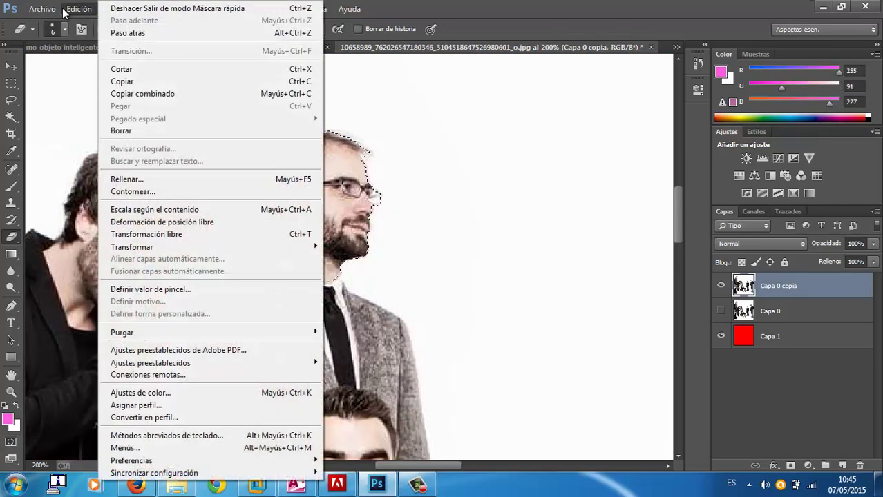
pyautogui.click(117, 81)
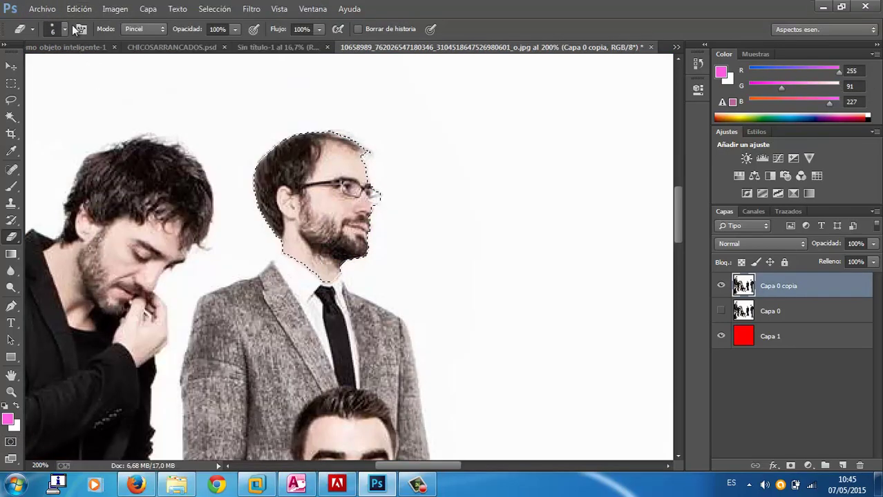
pyautogui.click(78, 9)
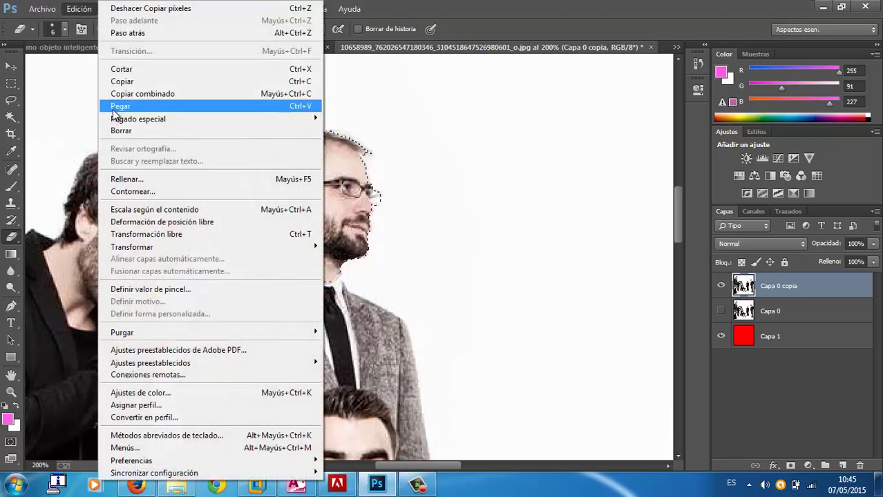
pyautogui.click(119, 106)
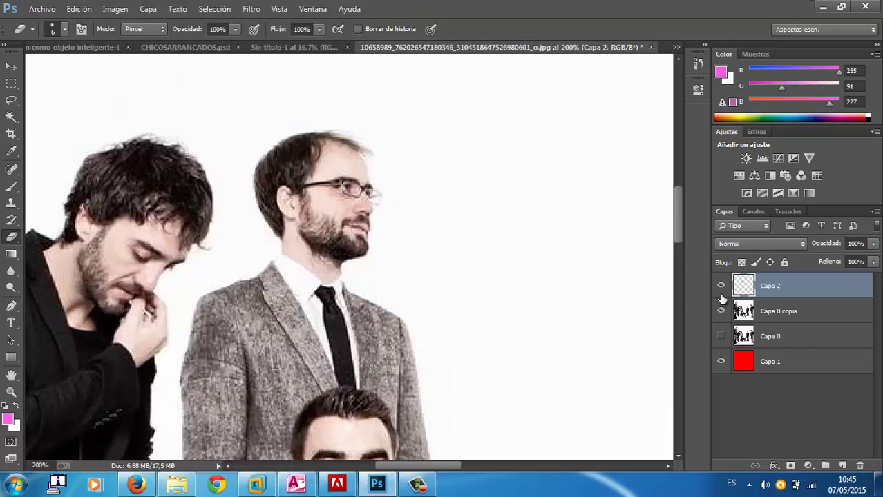
pyautogui.click(720, 312)
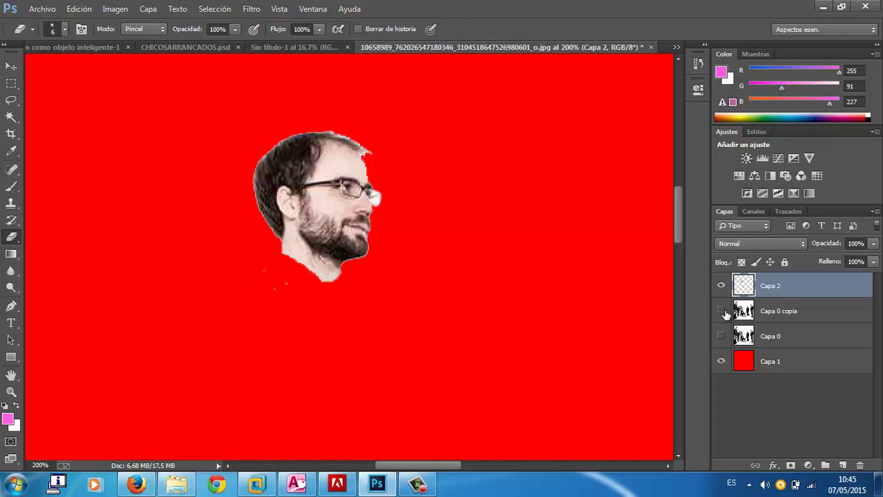
pyautogui.click(721, 311)
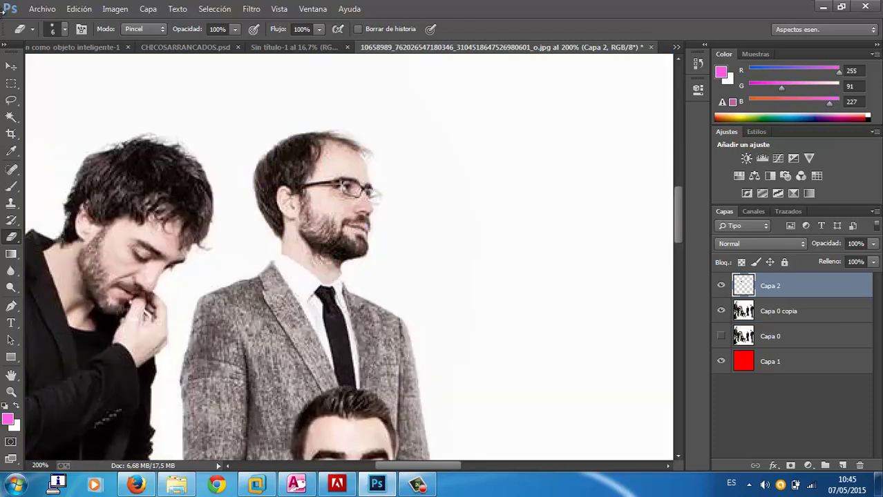
pyautogui.click(11, 63)
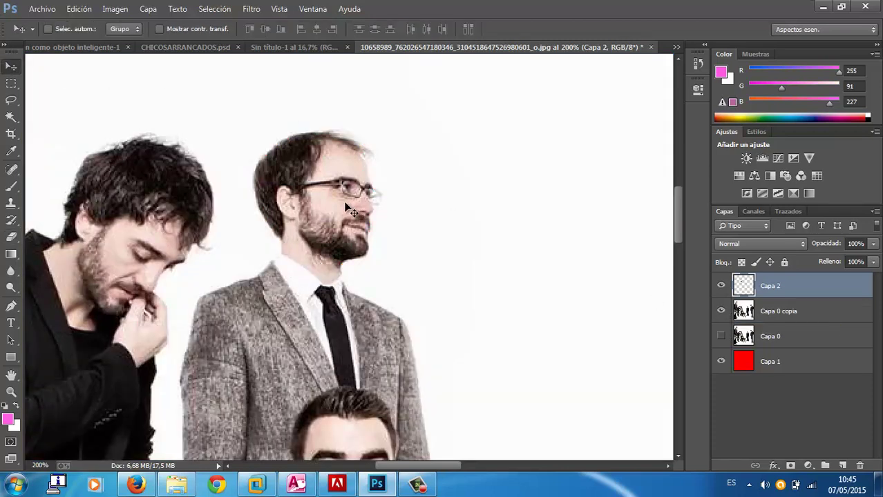
# Drag the copied bespectacled head on Capa 2 onto the seated man's face
pyautogui.moveTo(352, 211); pyautogui.dragTo(522, 203)
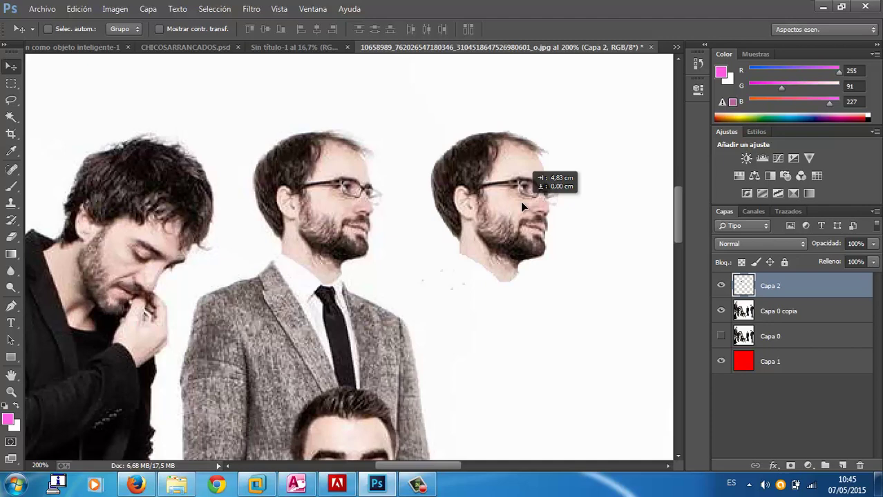
pyautogui.moveTo(522, 202); pyautogui.dragTo(518, 197)
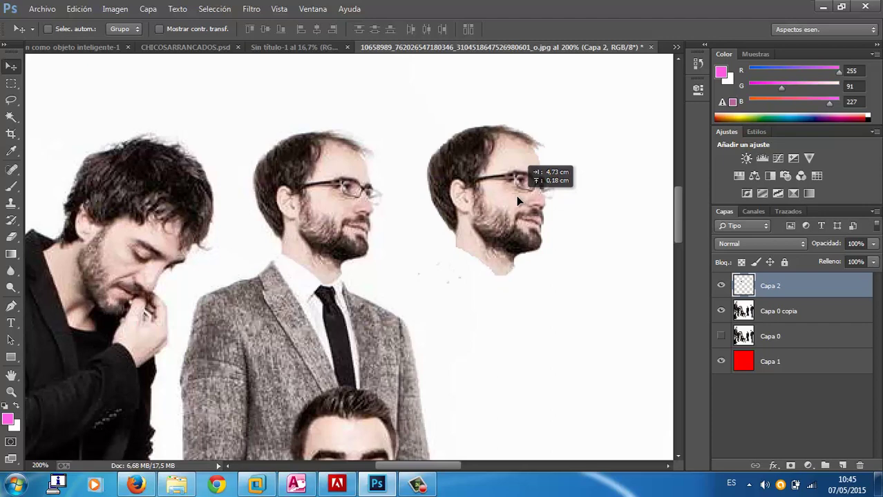
pyautogui.moveTo(516, 195); pyautogui.dragTo(341, 201)
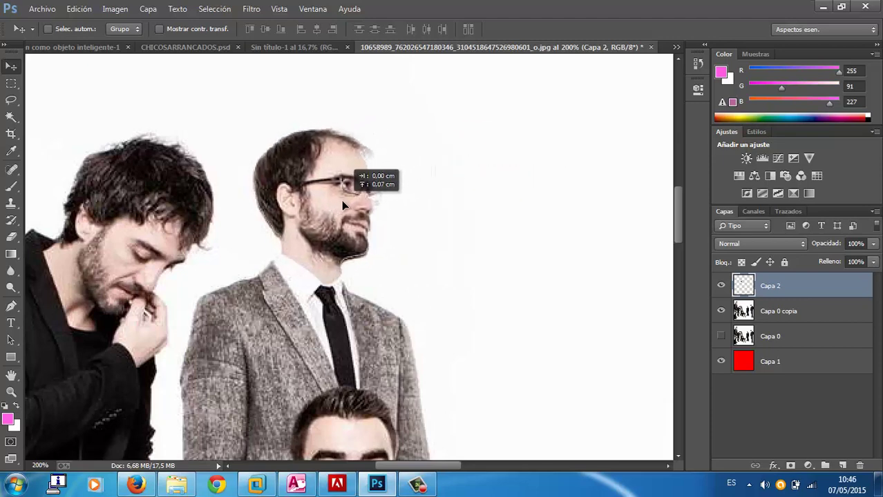
pyautogui.moveTo(341, 200); pyautogui.dragTo(514, 199)
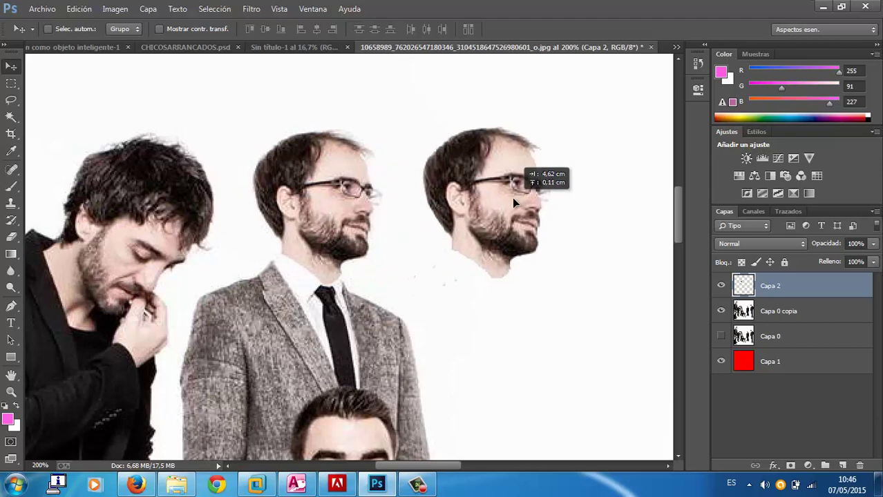
pyautogui.moveTo(513, 199)
pyautogui.mouseDown()
pyautogui.moveTo(387, 225)
pyautogui.moveTo(411, 225)
pyautogui.moveTo(433, 208)
pyautogui.moveTo(487, 209)
pyautogui.moveTo(528, 196)
pyautogui.moveTo(467, 199)
pyautogui.moveTo(474, 219)
pyautogui.moveTo(433, 281)
pyautogui.mouseUp()
pyautogui.moveTo(679, 197); pyautogui.dragTo(676, 224)
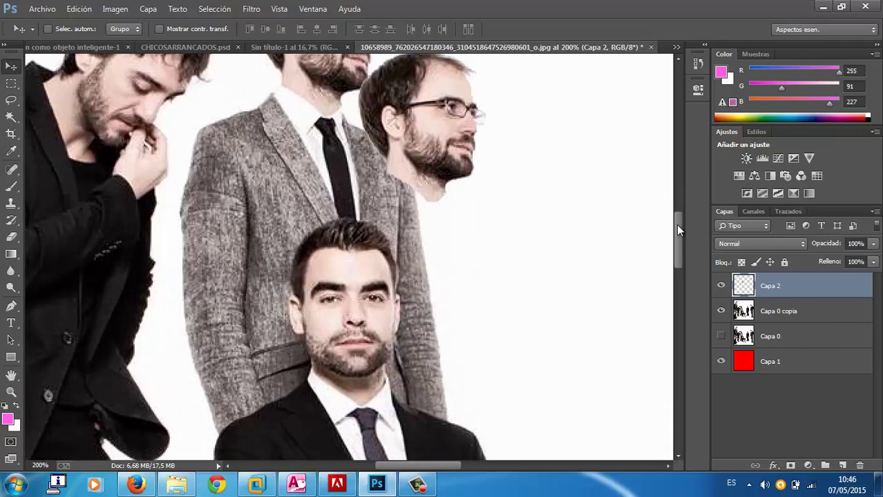
pyautogui.moveTo(442, 141); pyautogui.dragTo(379, 311)
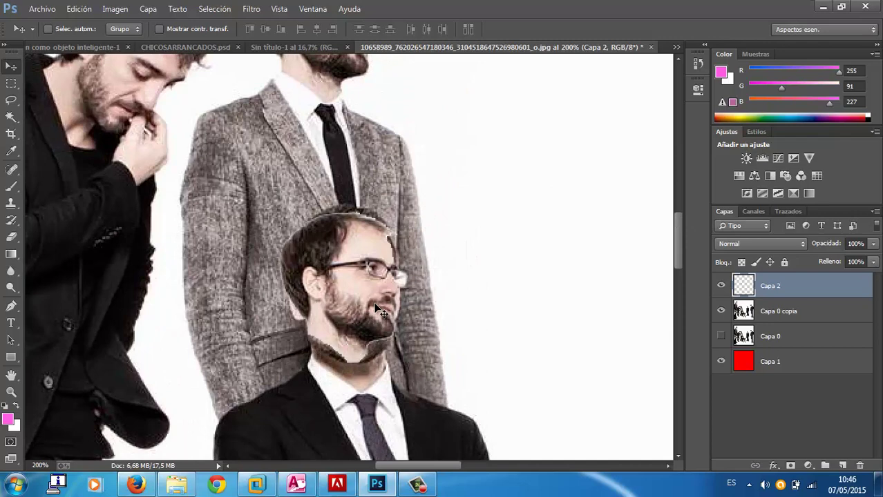
# Enlarge the copied head to about 118% and shift it up-left to fit the face
pyautogui.hotkey('ctrl', 't')
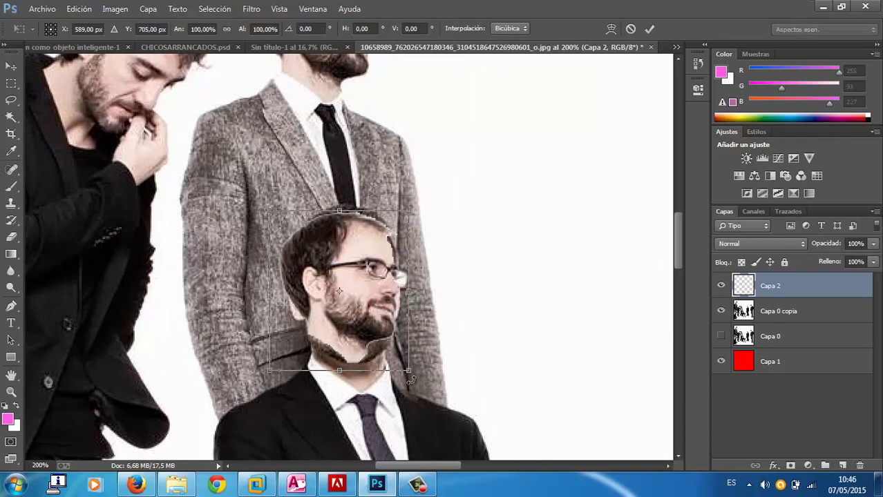
pyautogui.moveTo(409, 371); pyautogui.dragTo(433, 398)
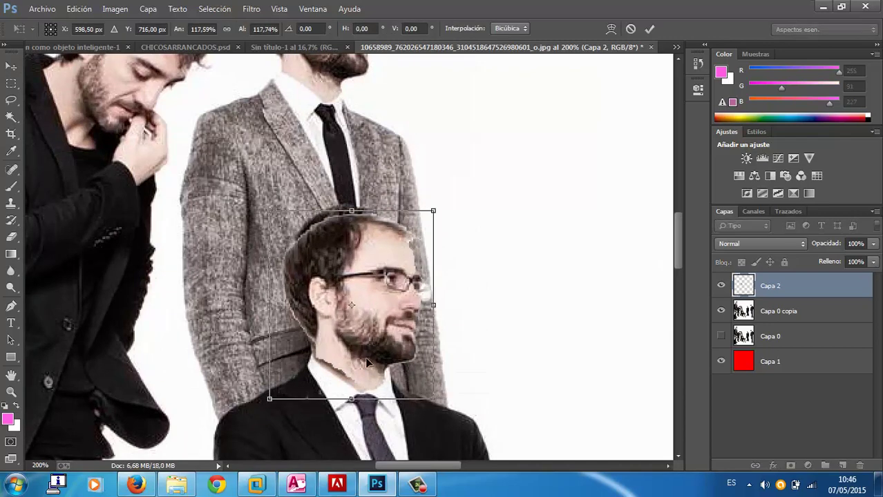
pyautogui.moveTo(367, 362); pyautogui.dragTo(360, 350)
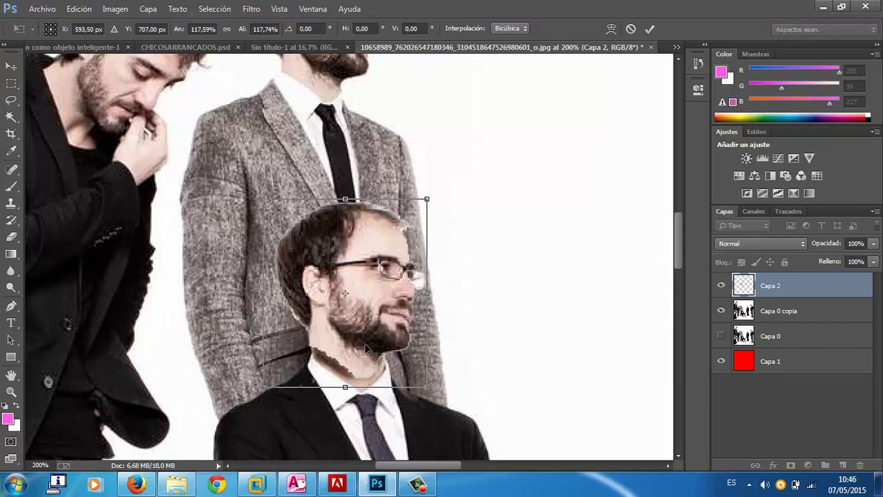
pyautogui.press('Return')
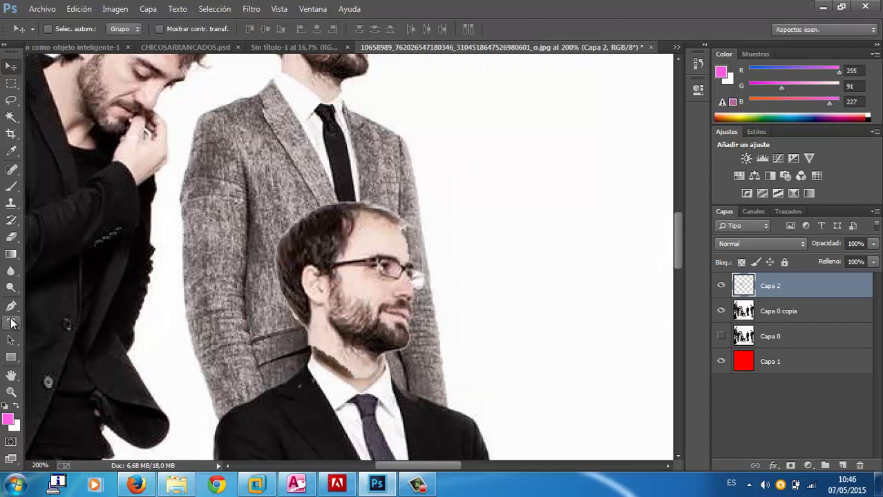
# Zoom out to 50% to see the whole band photo and display the Canales channel list
pyautogui.click(12, 391)
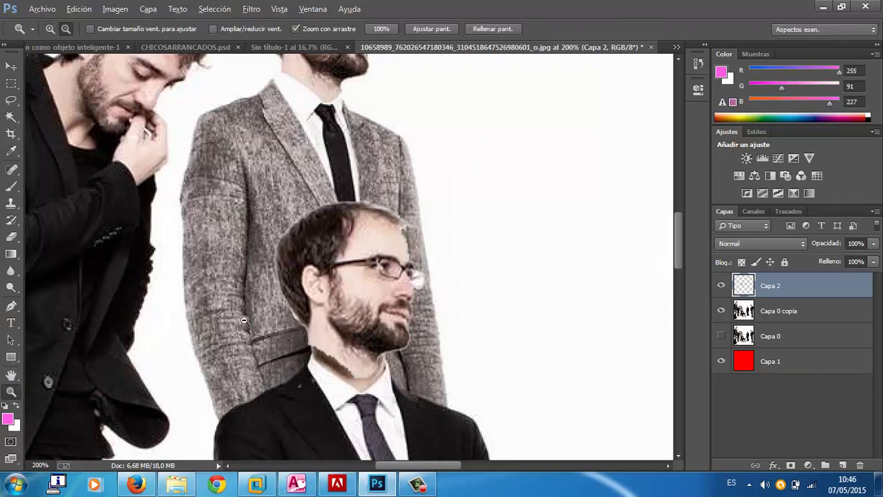
pyautogui.keyDown('alt'); pyautogui.click(280, 288); pyautogui.keyUp('alt')
pyautogui.keyDown('alt'); pyautogui.click(280, 288); pyautogui.keyUp('alt')
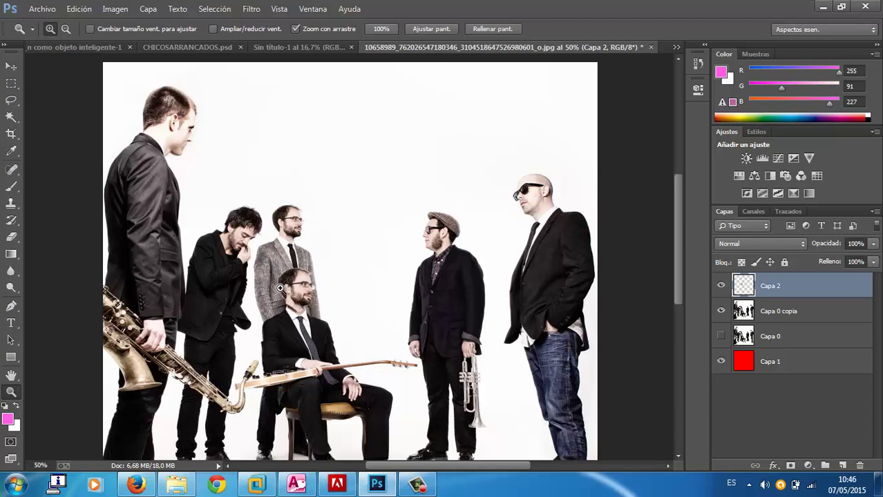
pyautogui.click(417, 485)
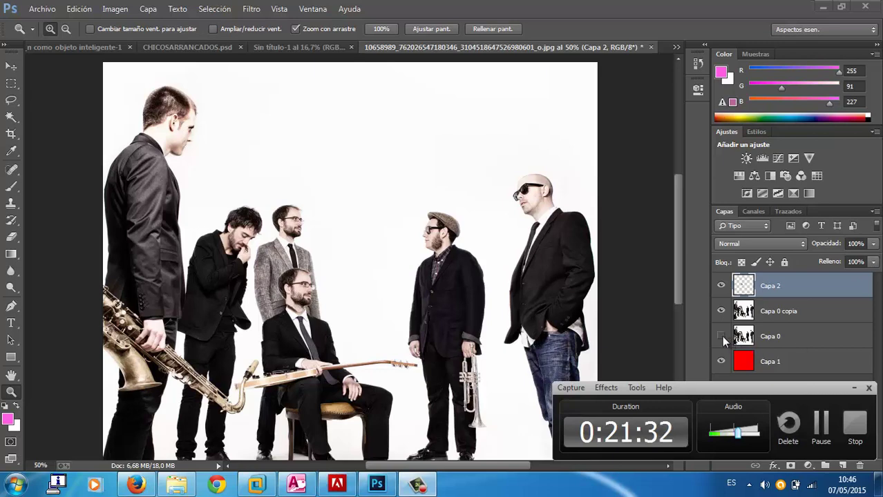
pyautogui.click(754, 212)
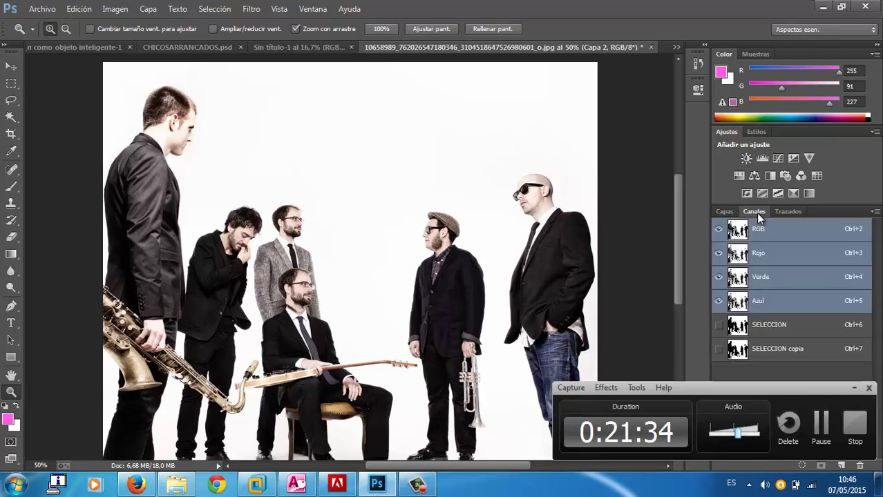
# Add an empty Alfa channel, briefly showing then hiding the SELECCION channel overlay
pyautogui.click(11, 443)
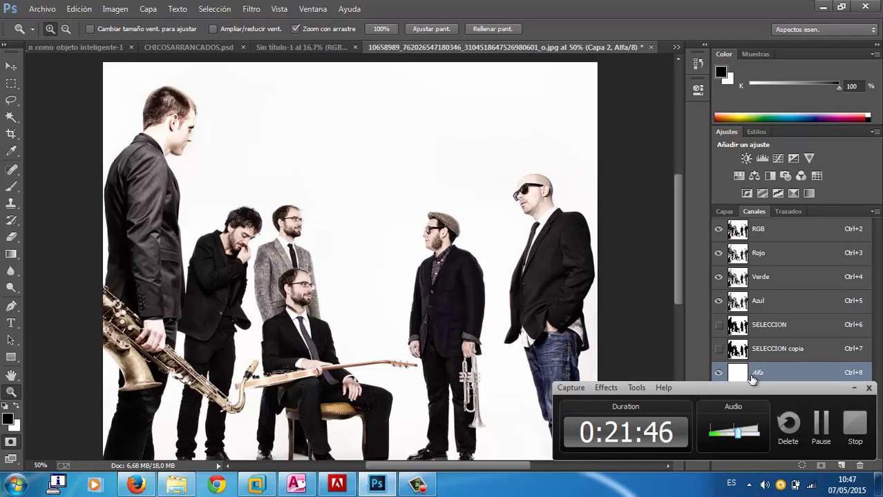
pyautogui.click(717, 327)
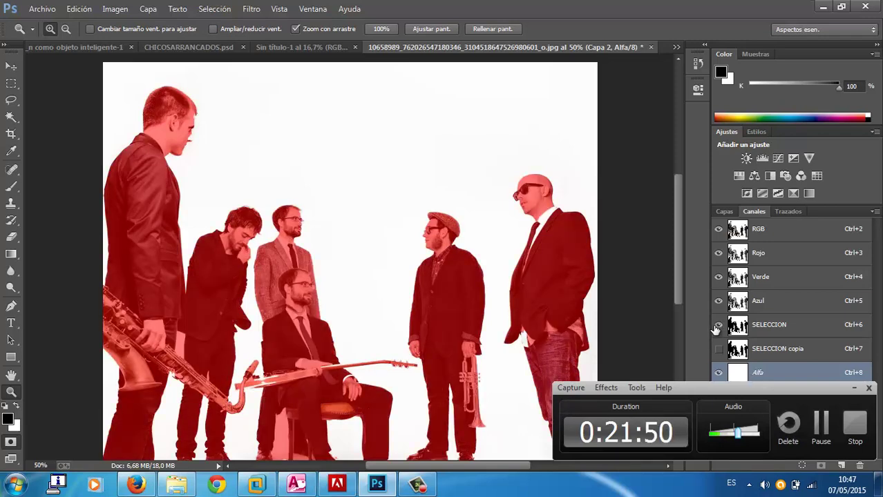
pyautogui.click(716, 326)
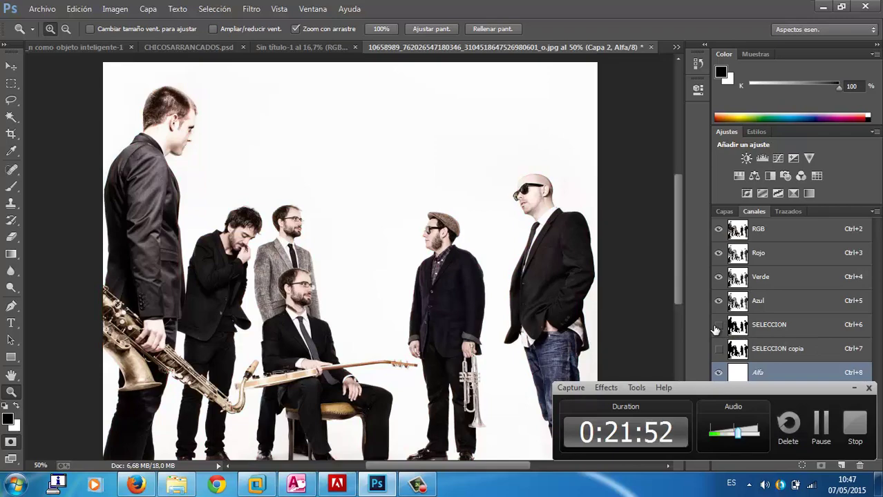